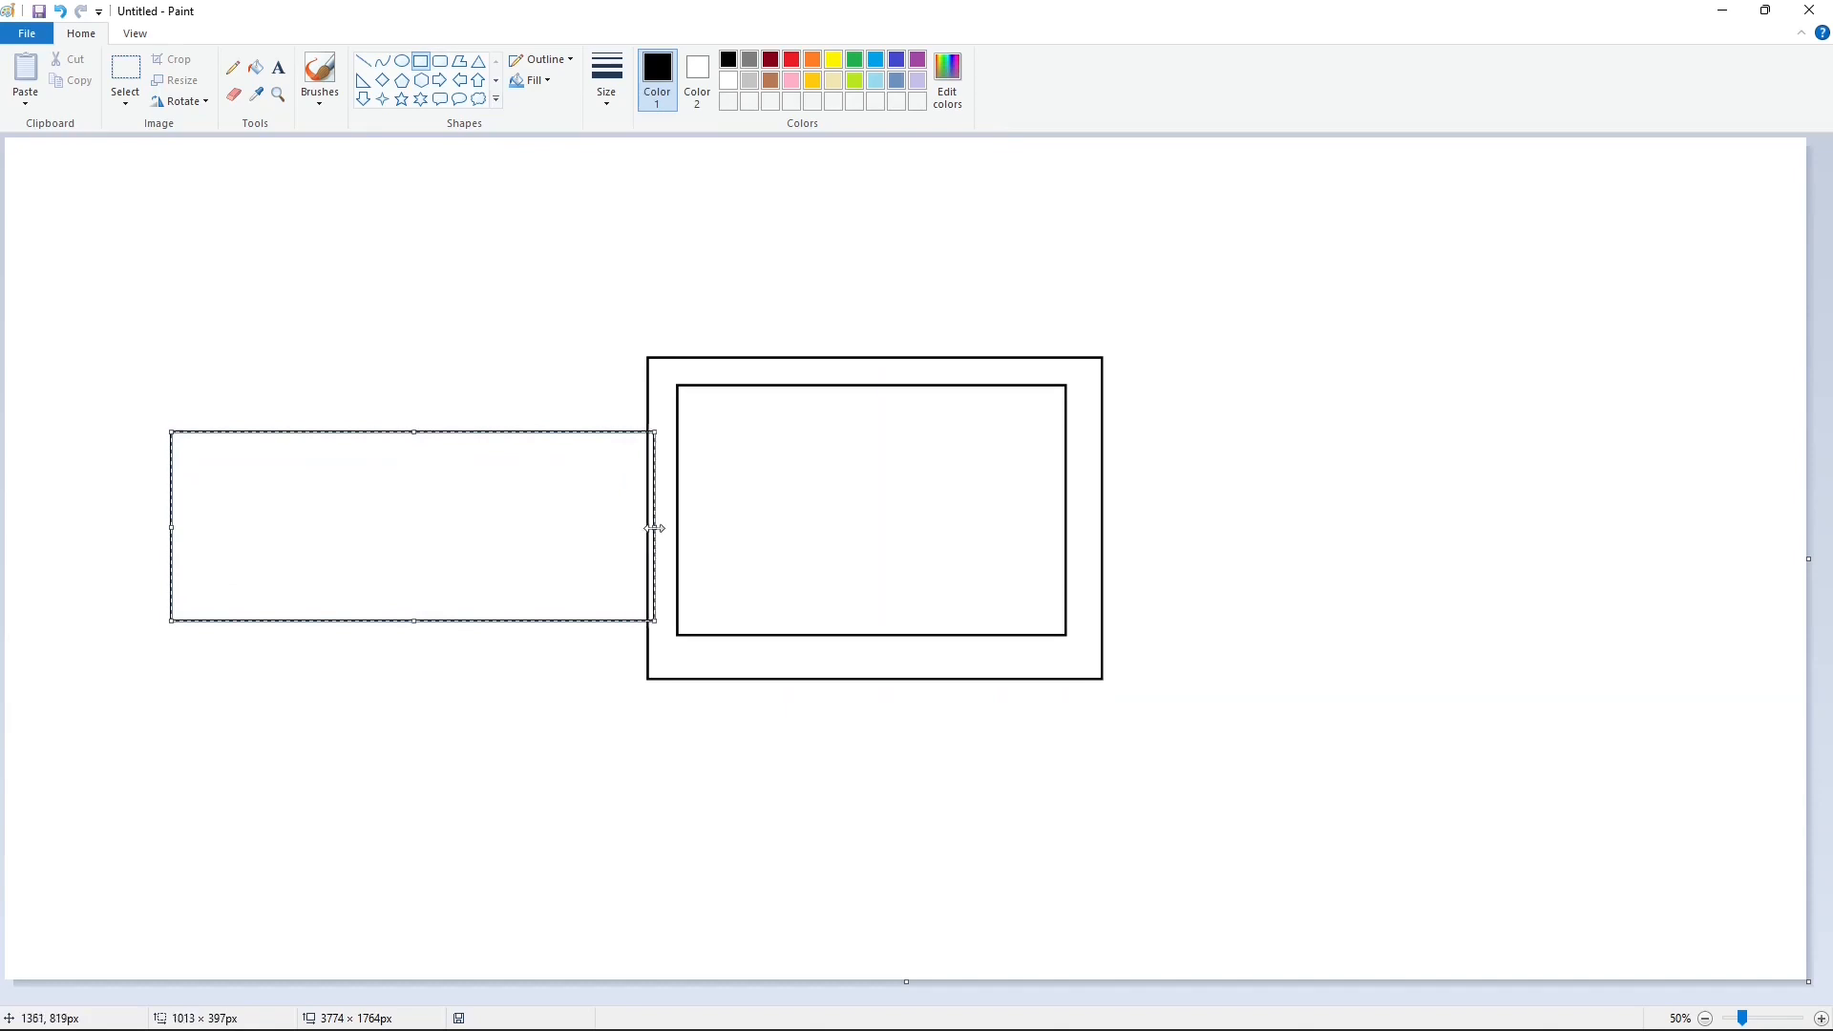
Step: Resize the left rectangle so it forms a shorter, taller arm overlapping the left edge of the larger frame
{"action": "left_click_drag", "start_coordinate": [539, 536], "coordinate": [541, 528]}
{"action": "left_click_drag", "start_coordinate": [420, 424], "coordinate": [420, 416]}
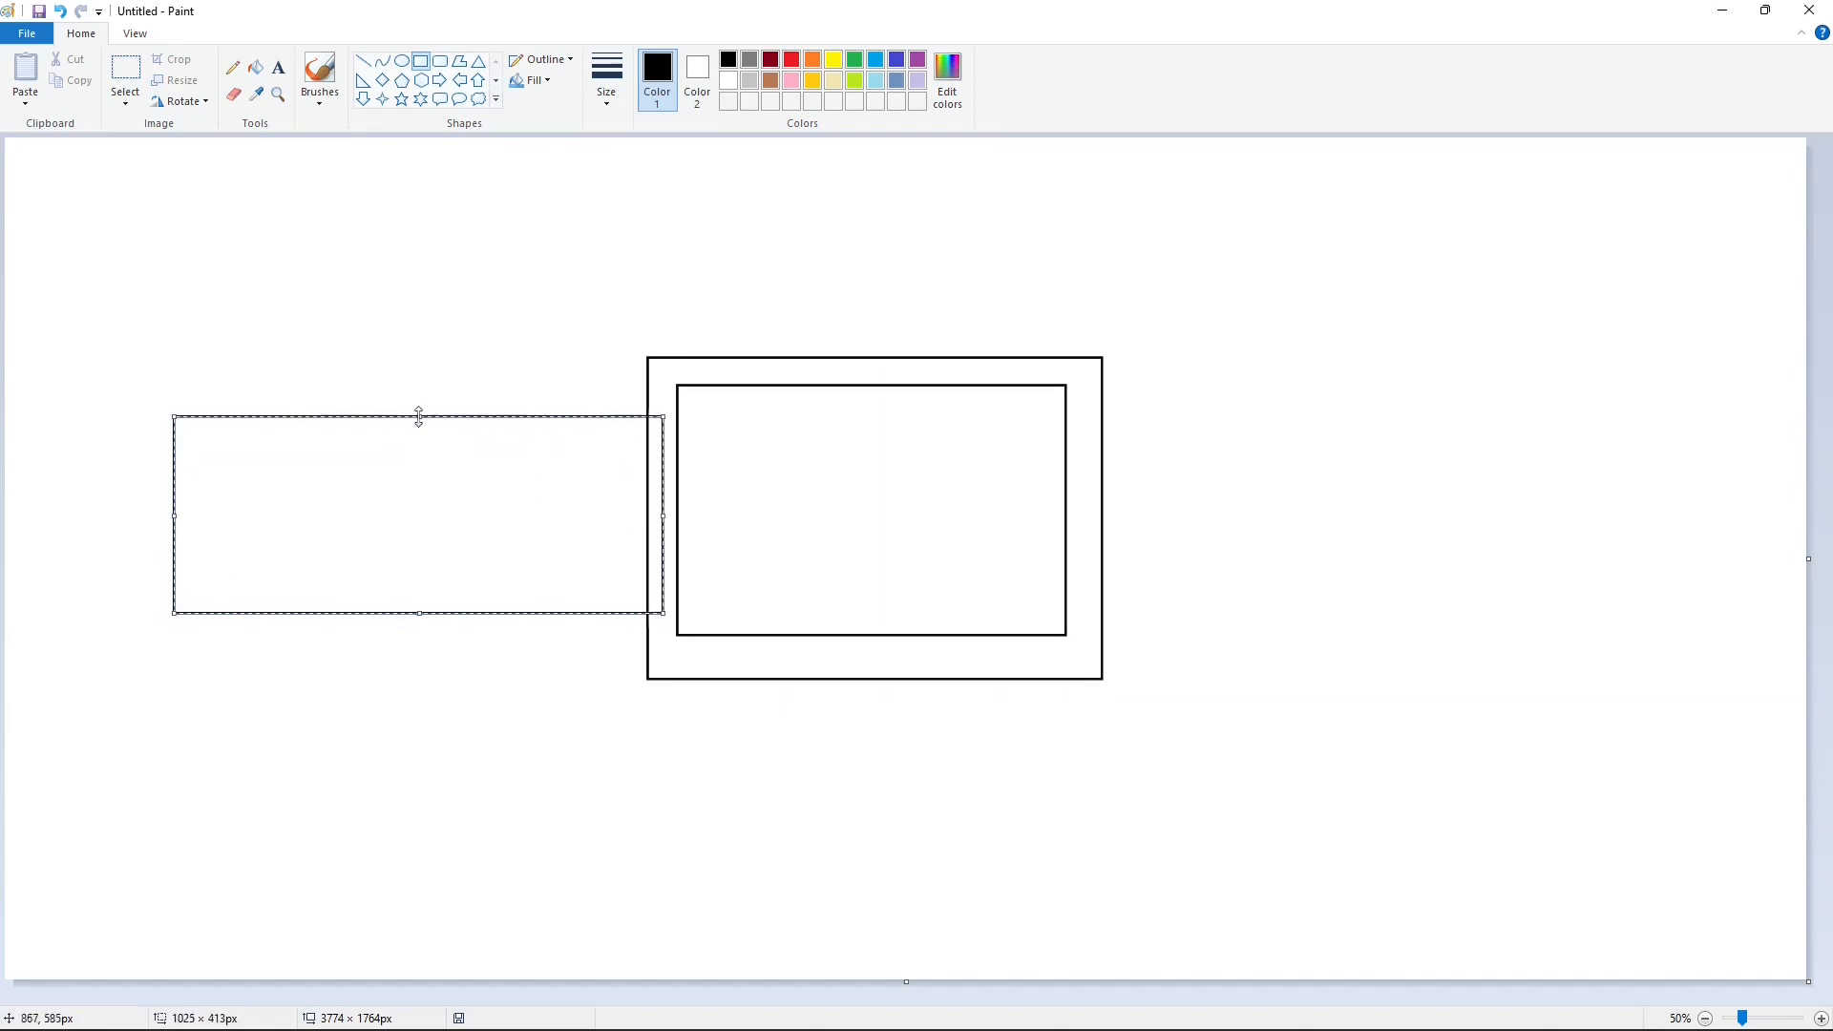
{"action": "left_click_drag", "start_coordinate": [420, 613], "coordinate": [420, 624]}
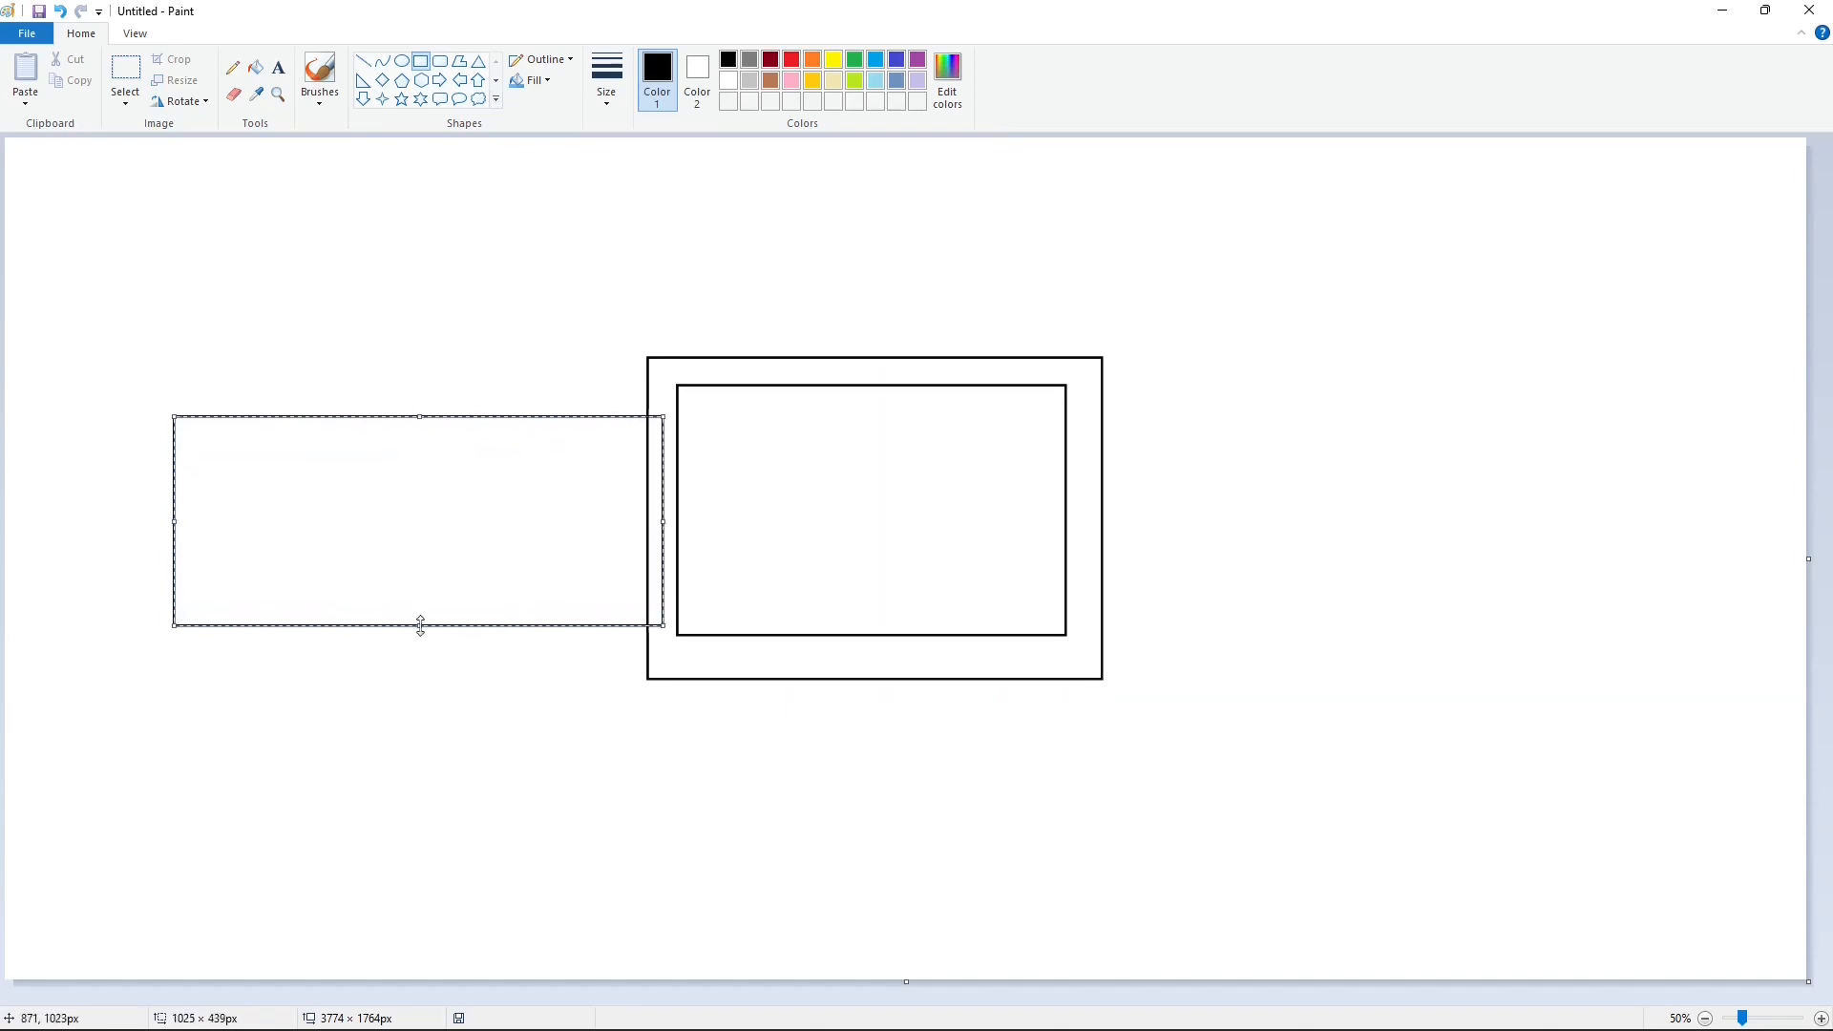
{"action": "left_click_drag", "start_coordinate": [173, 520], "coordinate": [242, 532]}
{"action": "left_click", "coordinate": [309, 782]}
Step: Draw a horizontal line across the lower part of the left rectangle, extending just past its right edge
{"action": "left_click_drag", "start_coordinate": [302, 441], "coordinate": [635, 600]}
{"action": "key", "text": "ctrl+z"}
{"action": "left_click", "coordinate": [363, 61]}
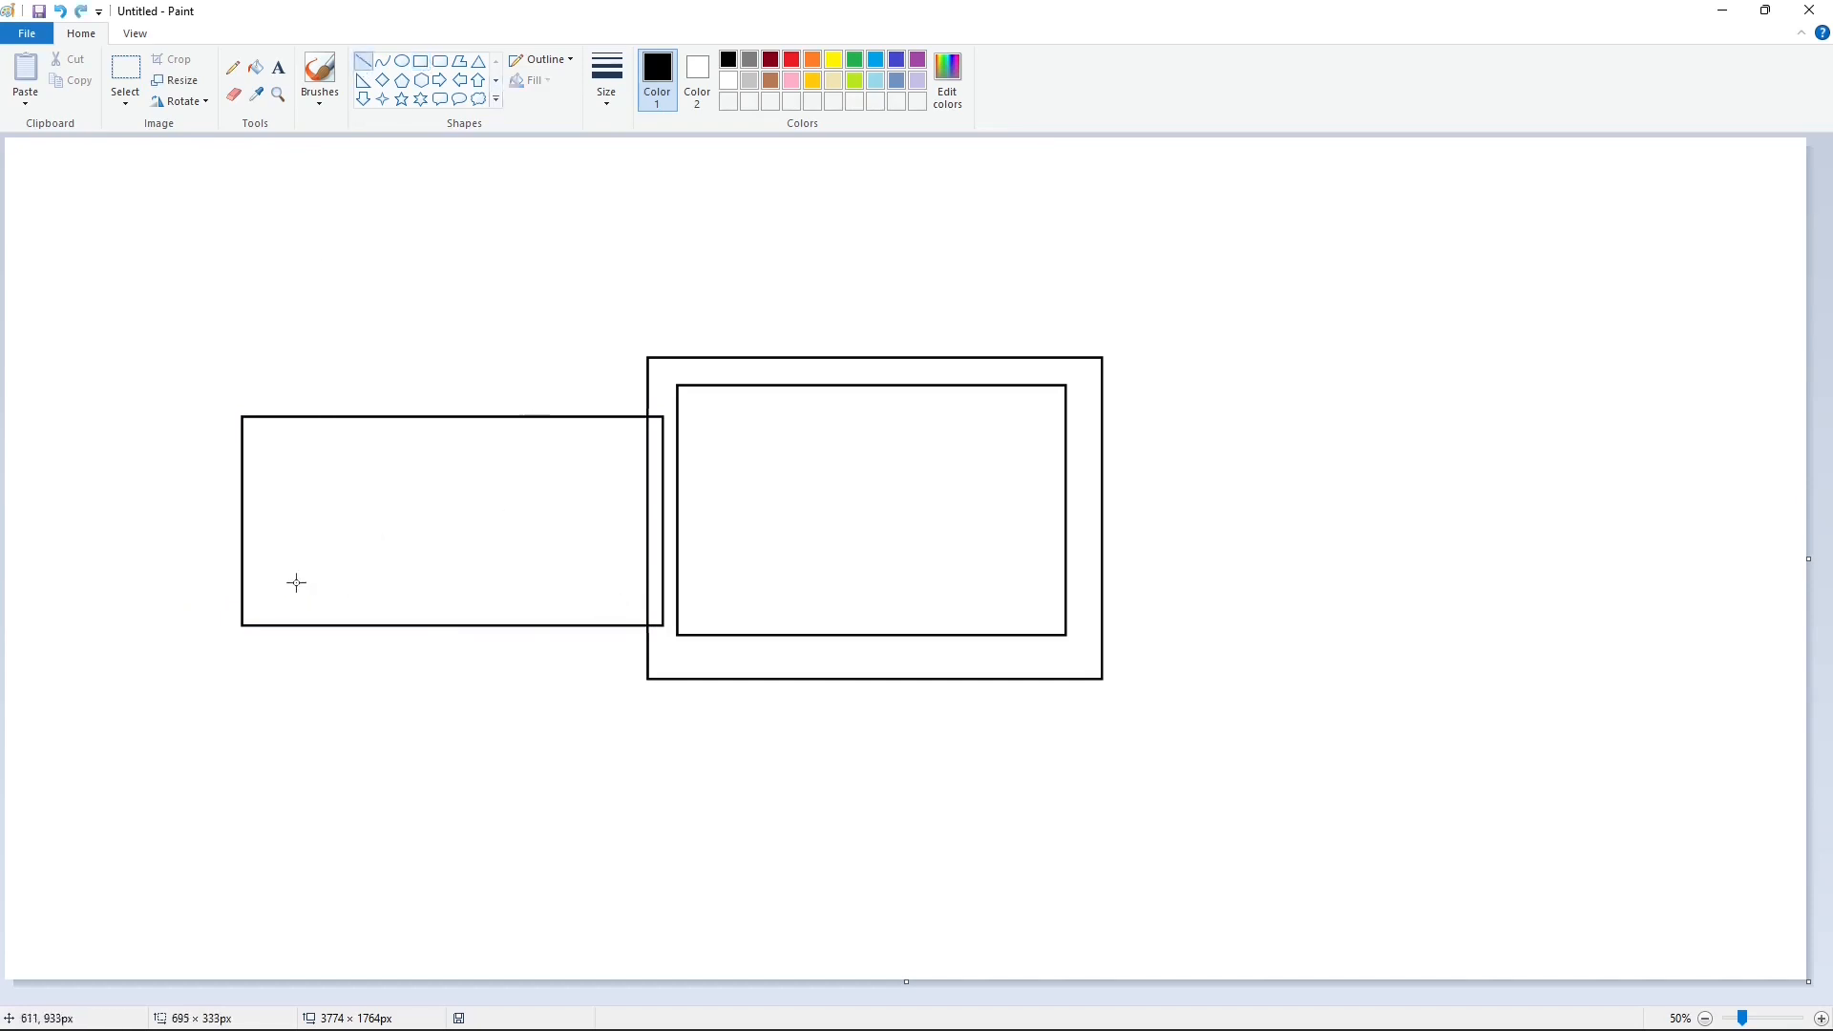
{"action": "mouse_move", "coordinate": [285, 576]}
{"action": "left_mouse_down"}
{"action": "mouse_move", "coordinate": [662, 595]}
{"action": "mouse_move", "coordinate": [656, 576]}
{"action": "left_mouse_up"}
{"action": "key", "text": "ctrl+z"}
{"action": "left_click", "coordinate": [800, 565]}
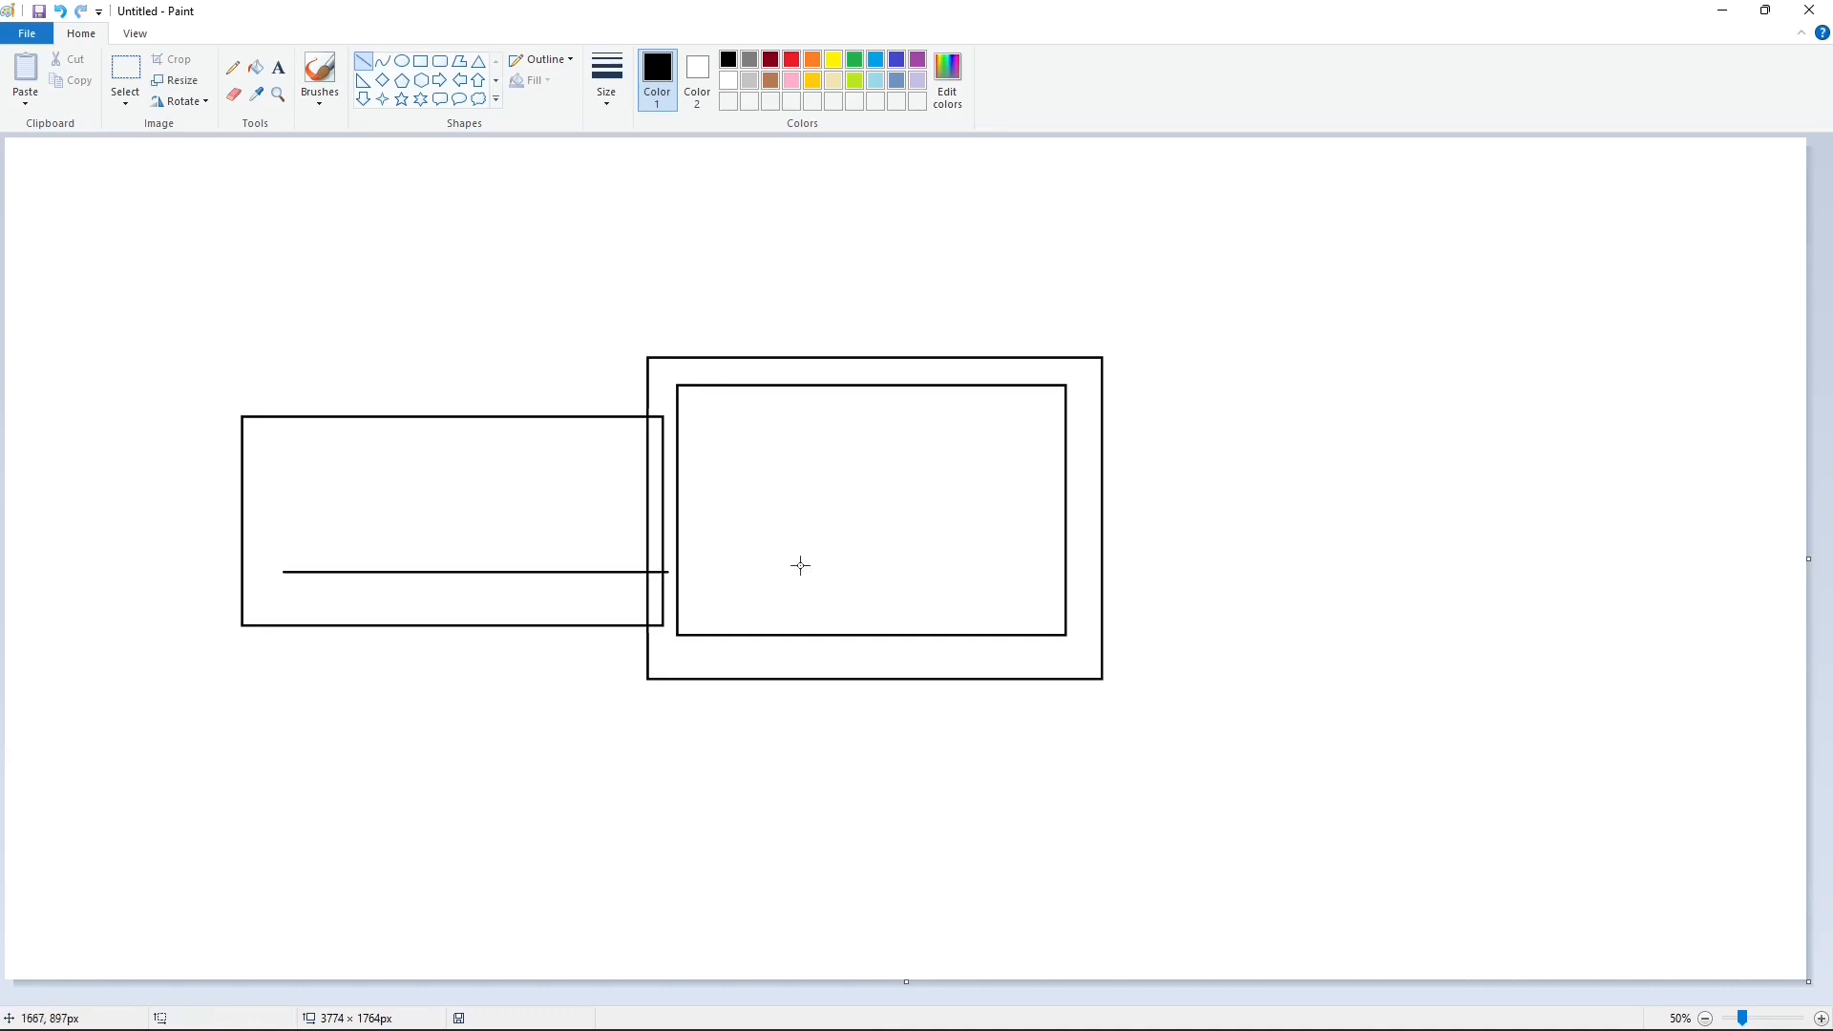
Step: Draw a second horizontal line about 811 px long near the top of the left rectangle, parallel to the lower one
{"action": "left_click_drag", "start_coordinate": [294, 444], "coordinate": [604, 443]}
{"action": "key", "text": "Down"}
{"action": "key", "text": "Down"}
{"action": "key", "text": "Down"}
{"action": "key", "text": "Down"}
{"action": "key", "text": "Down"}
{"action": "key", "text": "Down"}
{"action": "key", "text": "Down"}
{"action": "key", "text": "Down"}
{"action": "key", "text": "Down"}
{"action": "key", "text": "Down"}
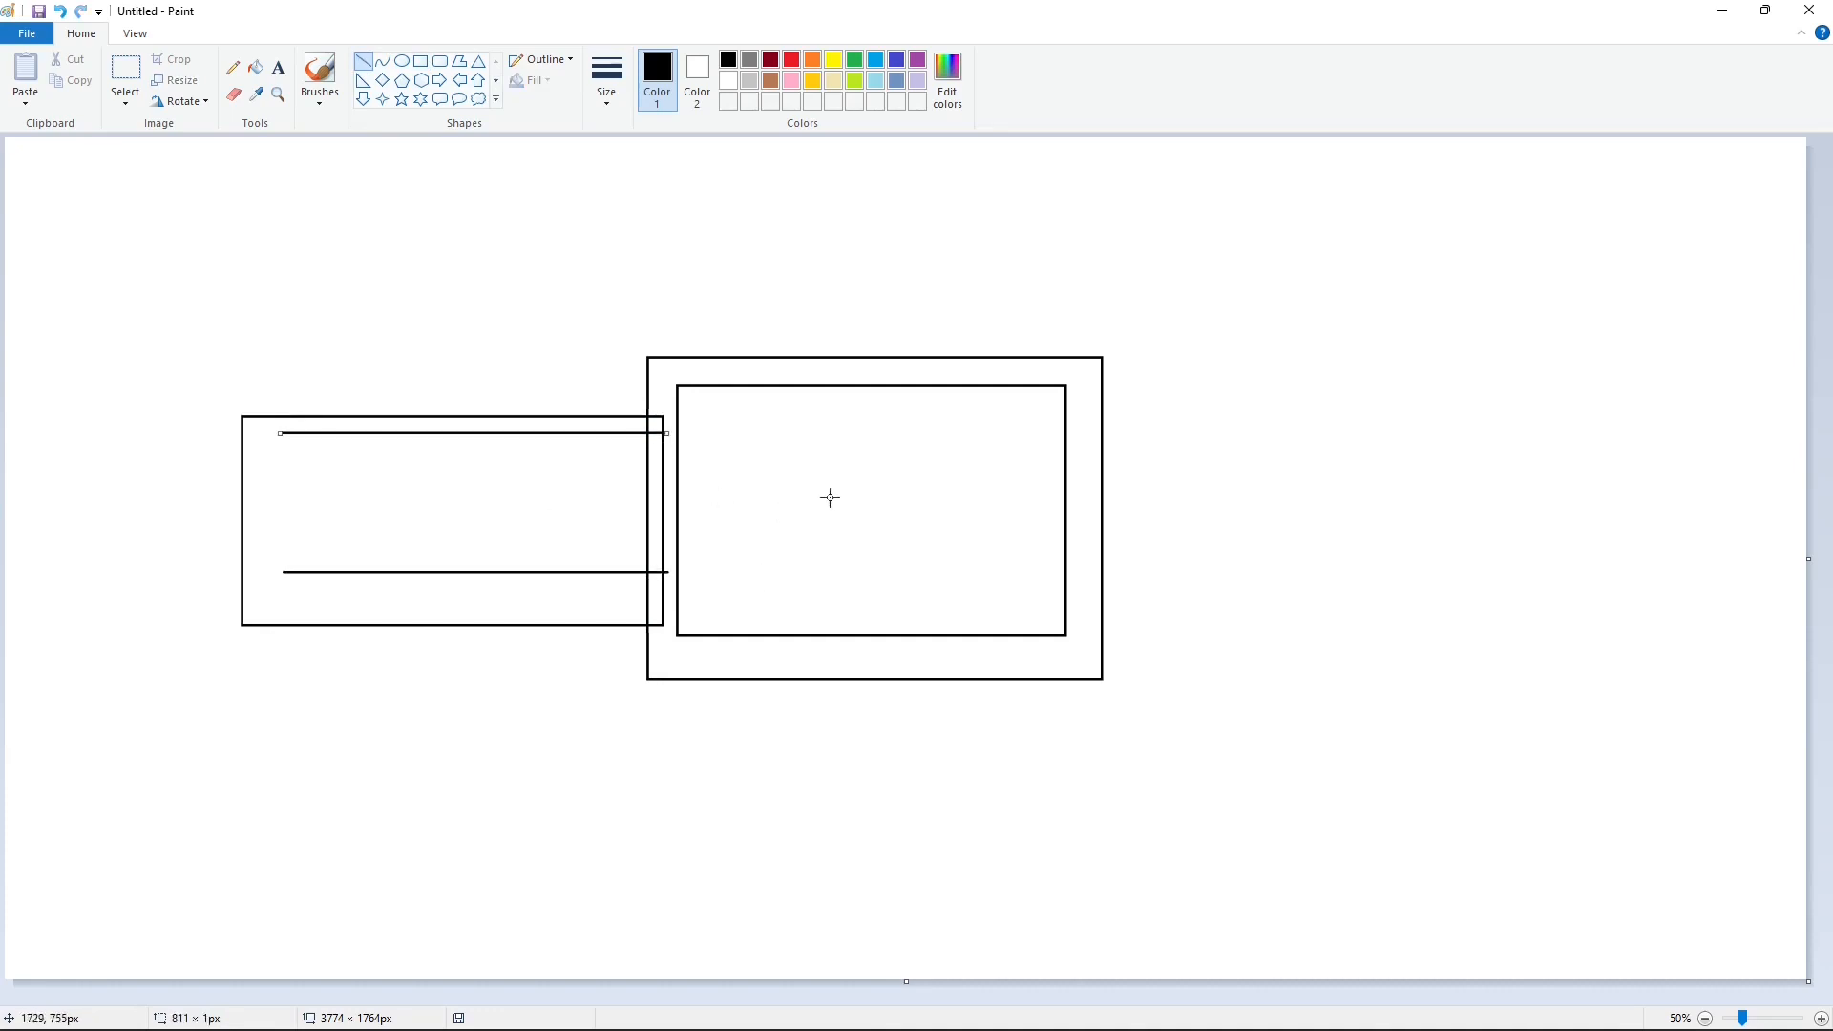
{"action": "left_click", "coordinate": [854, 518]}
Step: Extend both inner horizontal lines with short segments so they reach the inner frame's left edge
{"action": "left_click", "coordinate": [1825, 1020]}
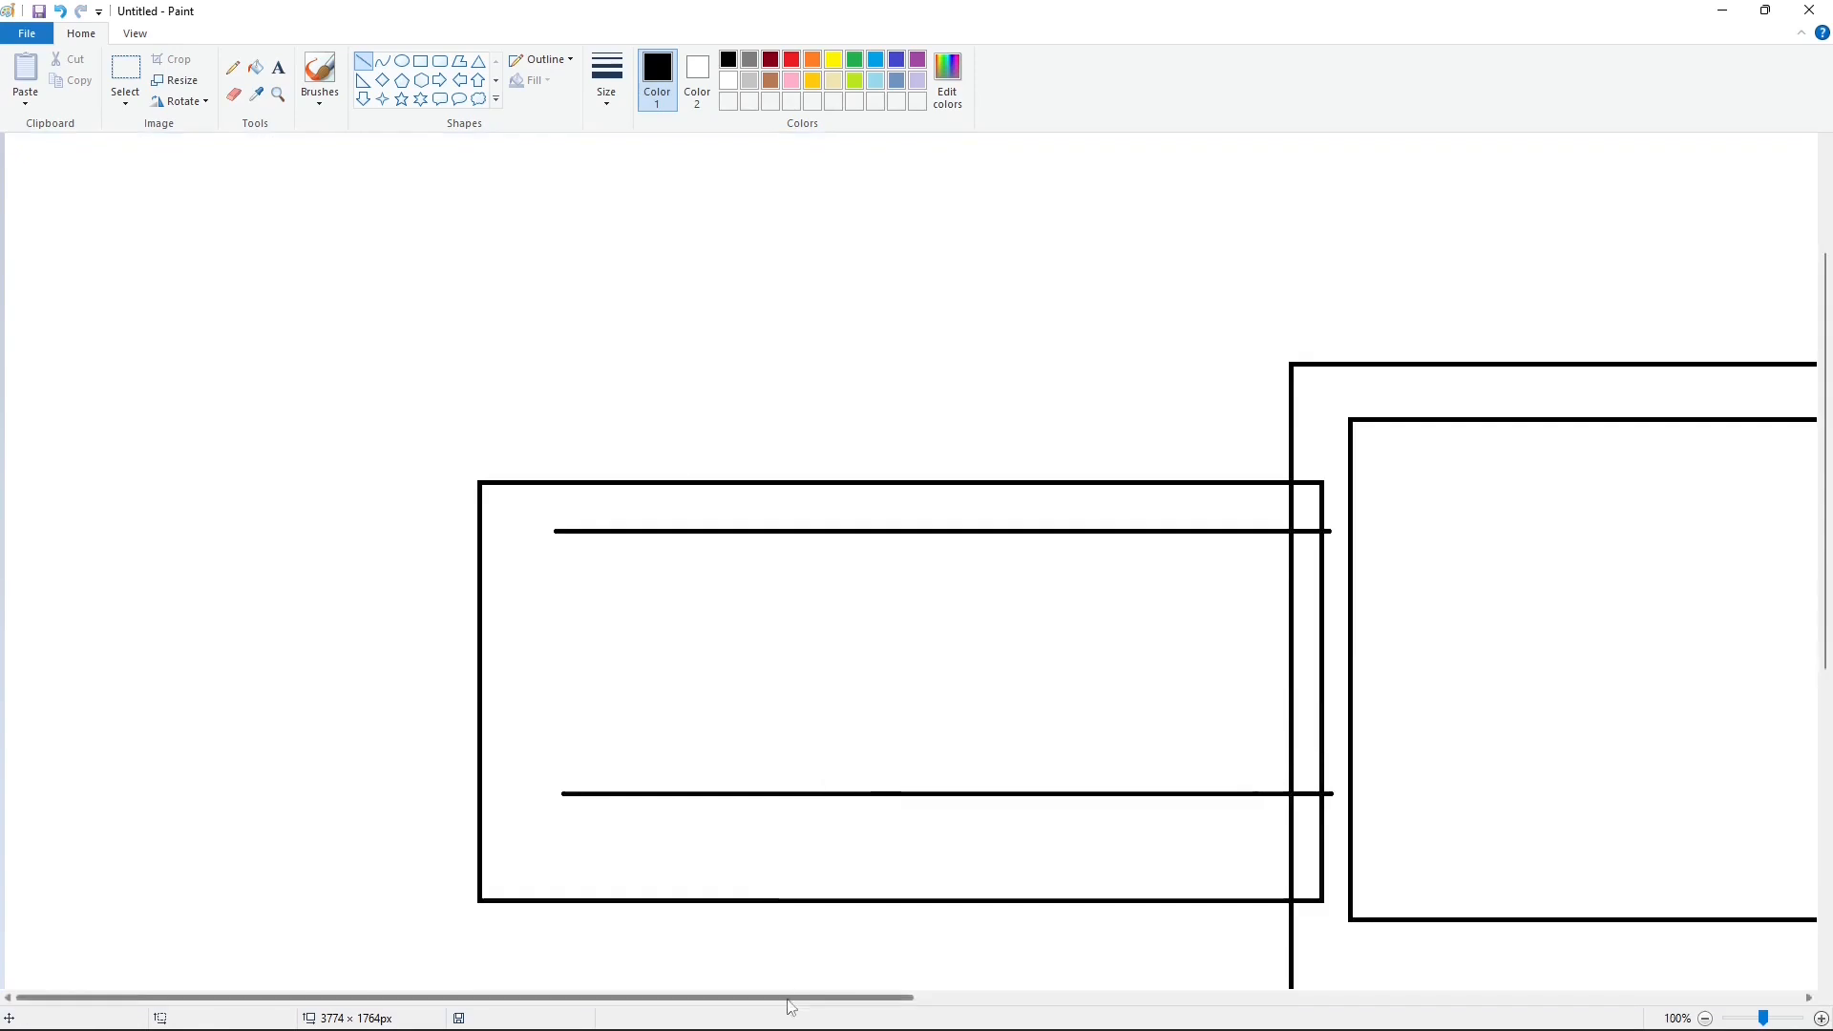
{"action": "left_click_drag", "start_coordinate": [788, 999], "coordinate": [935, 999]}
{"action": "left_click_drag", "start_coordinate": [984, 531], "coordinate": [1055, 531]}
{"action": "left_click", "coordinate": [1203, 561]}
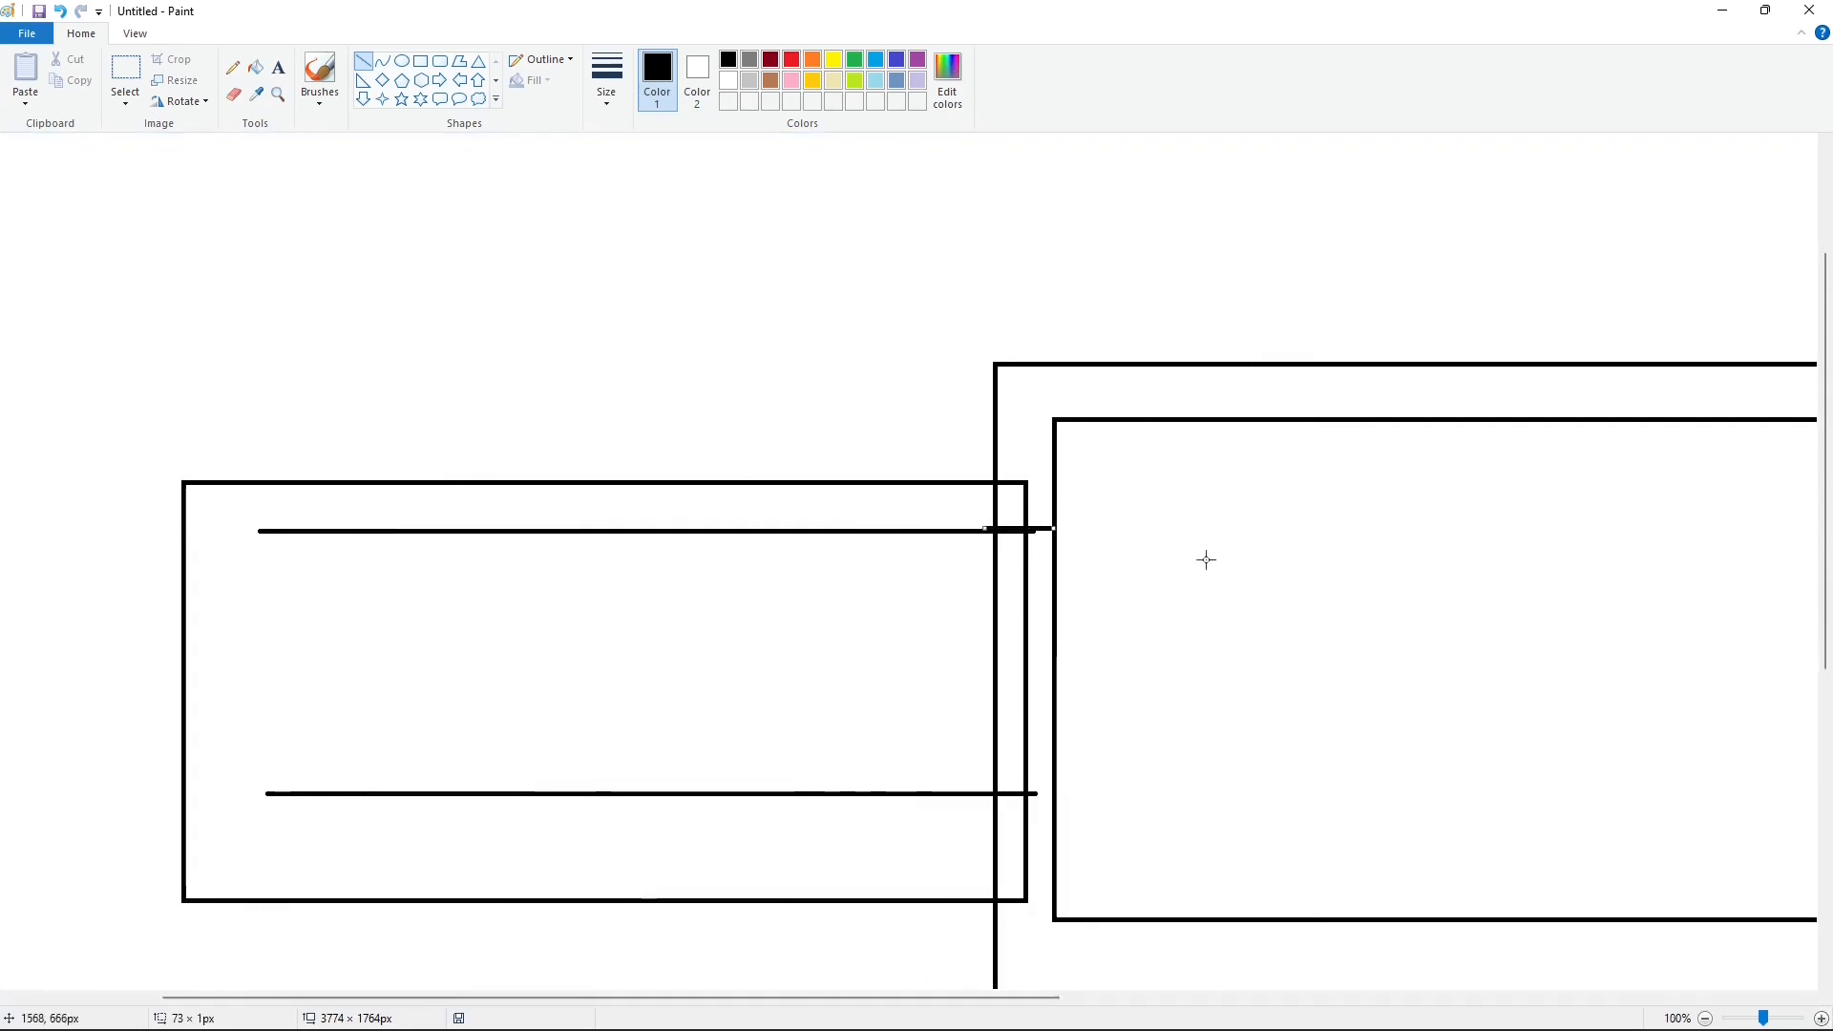
{"action": "left_click_drag", "start_coordinate": [1005, 793], "coordinate": [1055, 793]}
{"action": "left_click", "coordinate": [1146, 769]}
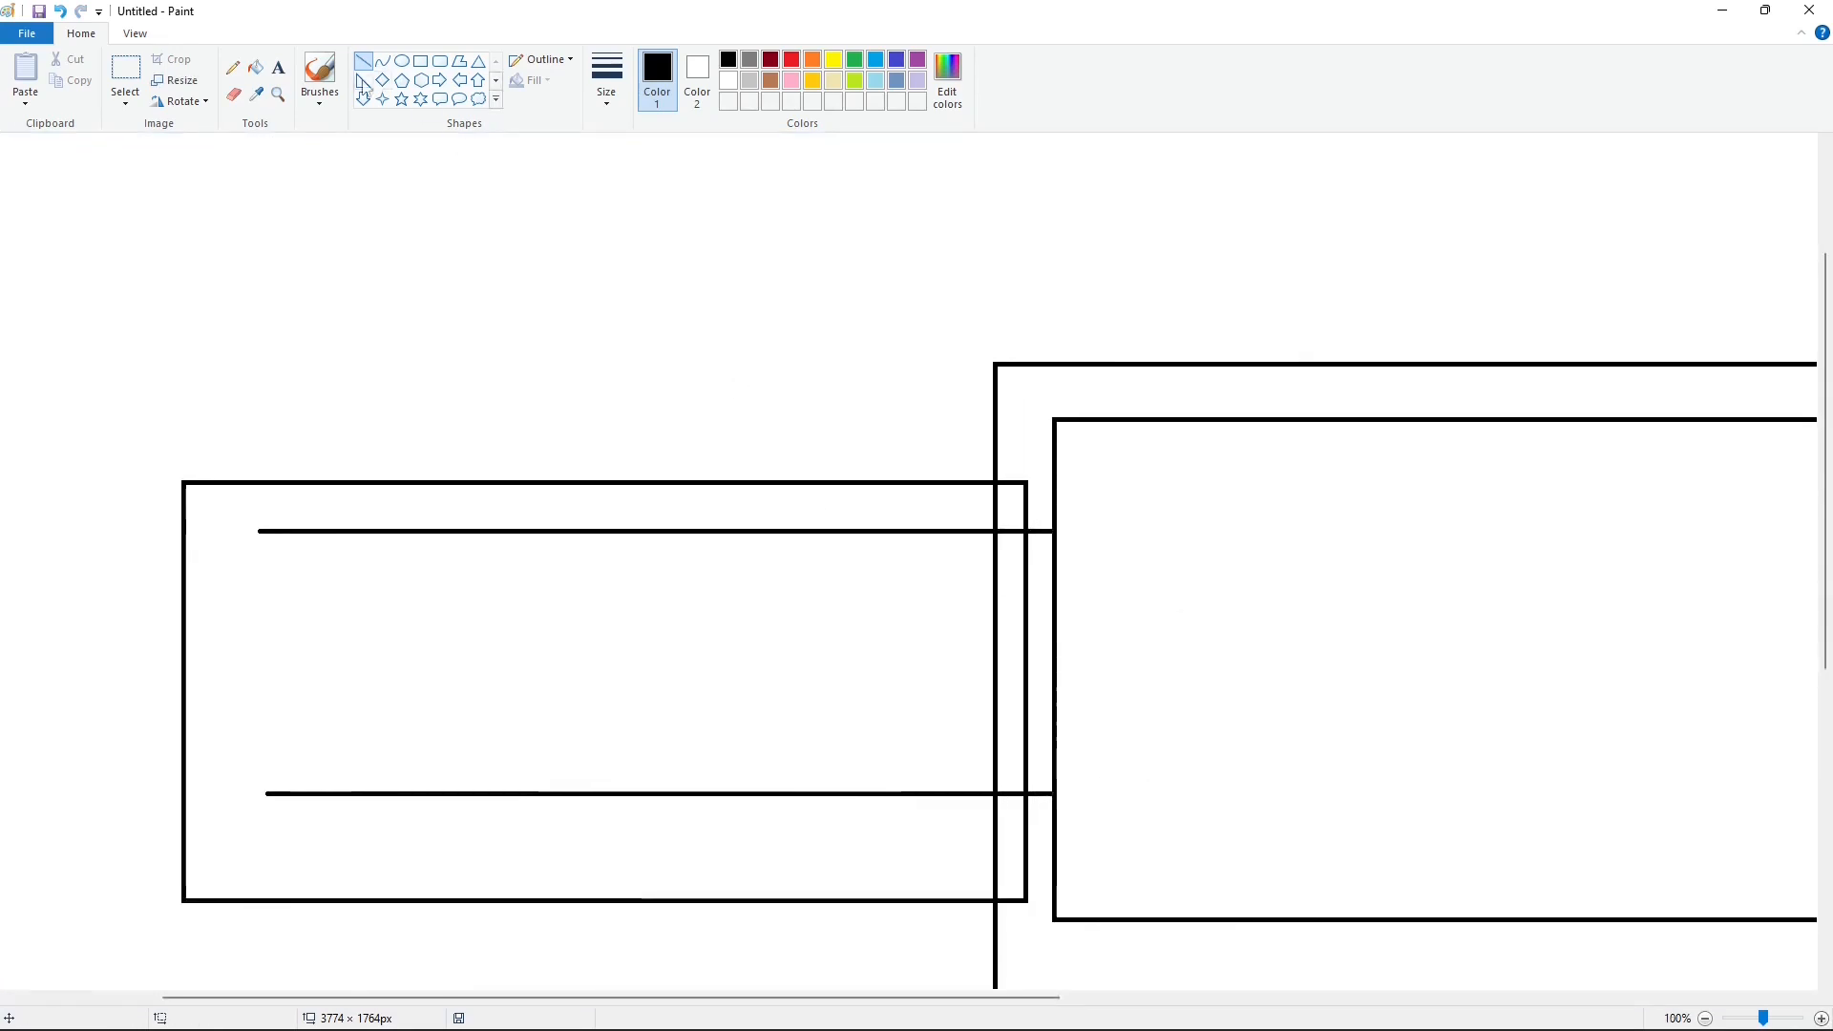
Step: Cut the outlines at the arm's upper junction with short white lines and erase the loose pieces with white fill
{"action": "left_click", "coordinate": [728, 80]}
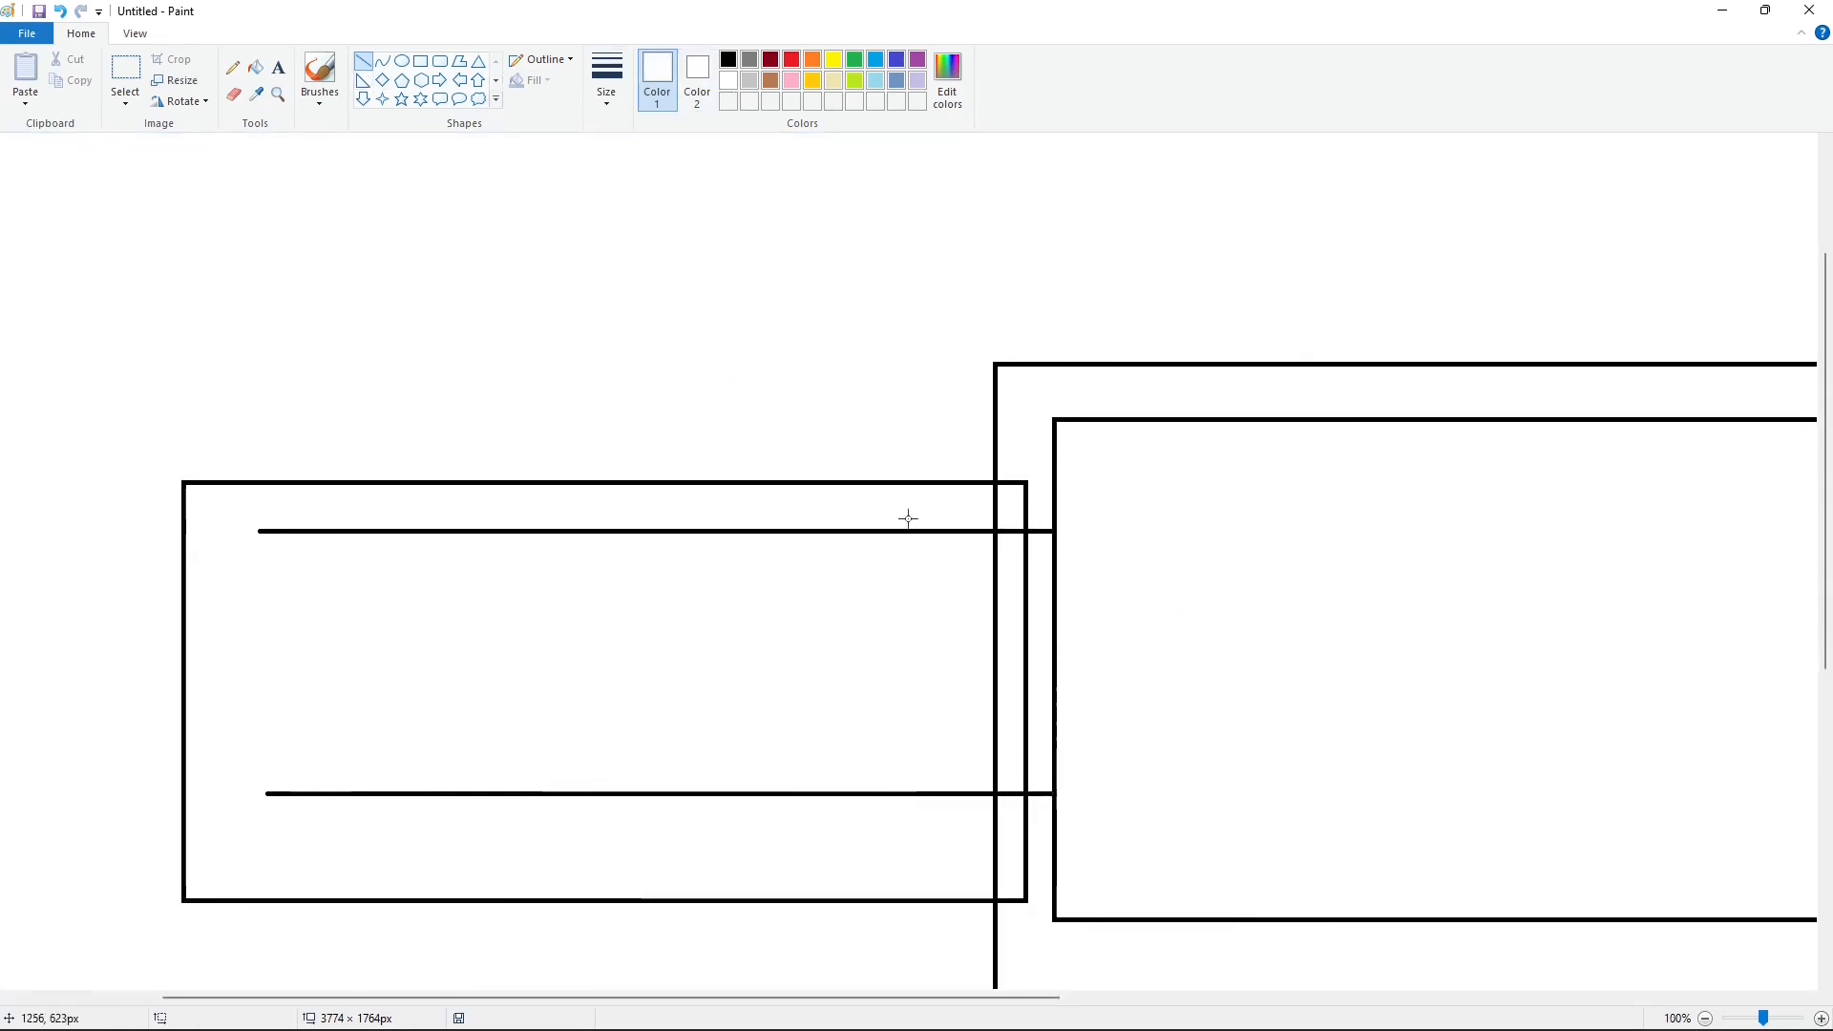
{"action": "left_click", "coordinate": [1054, 543]}
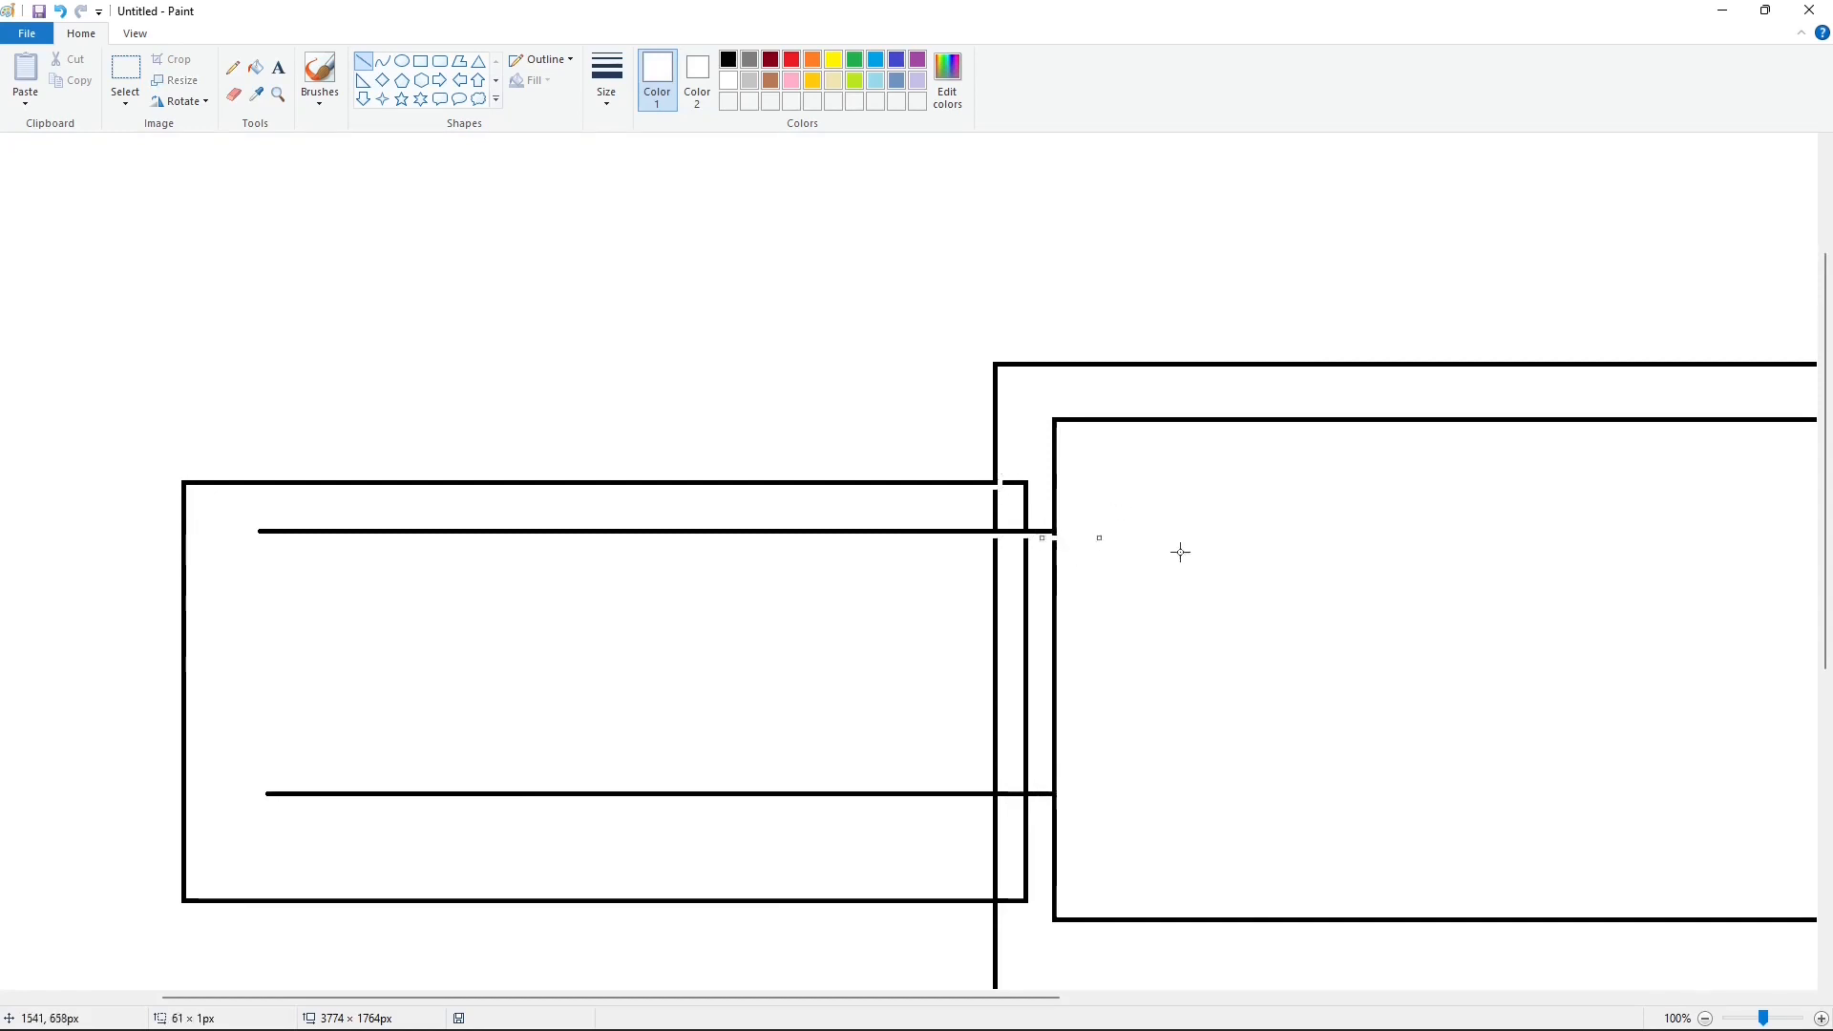
{"action": "left_click", "coordinate": [1039, 524]}
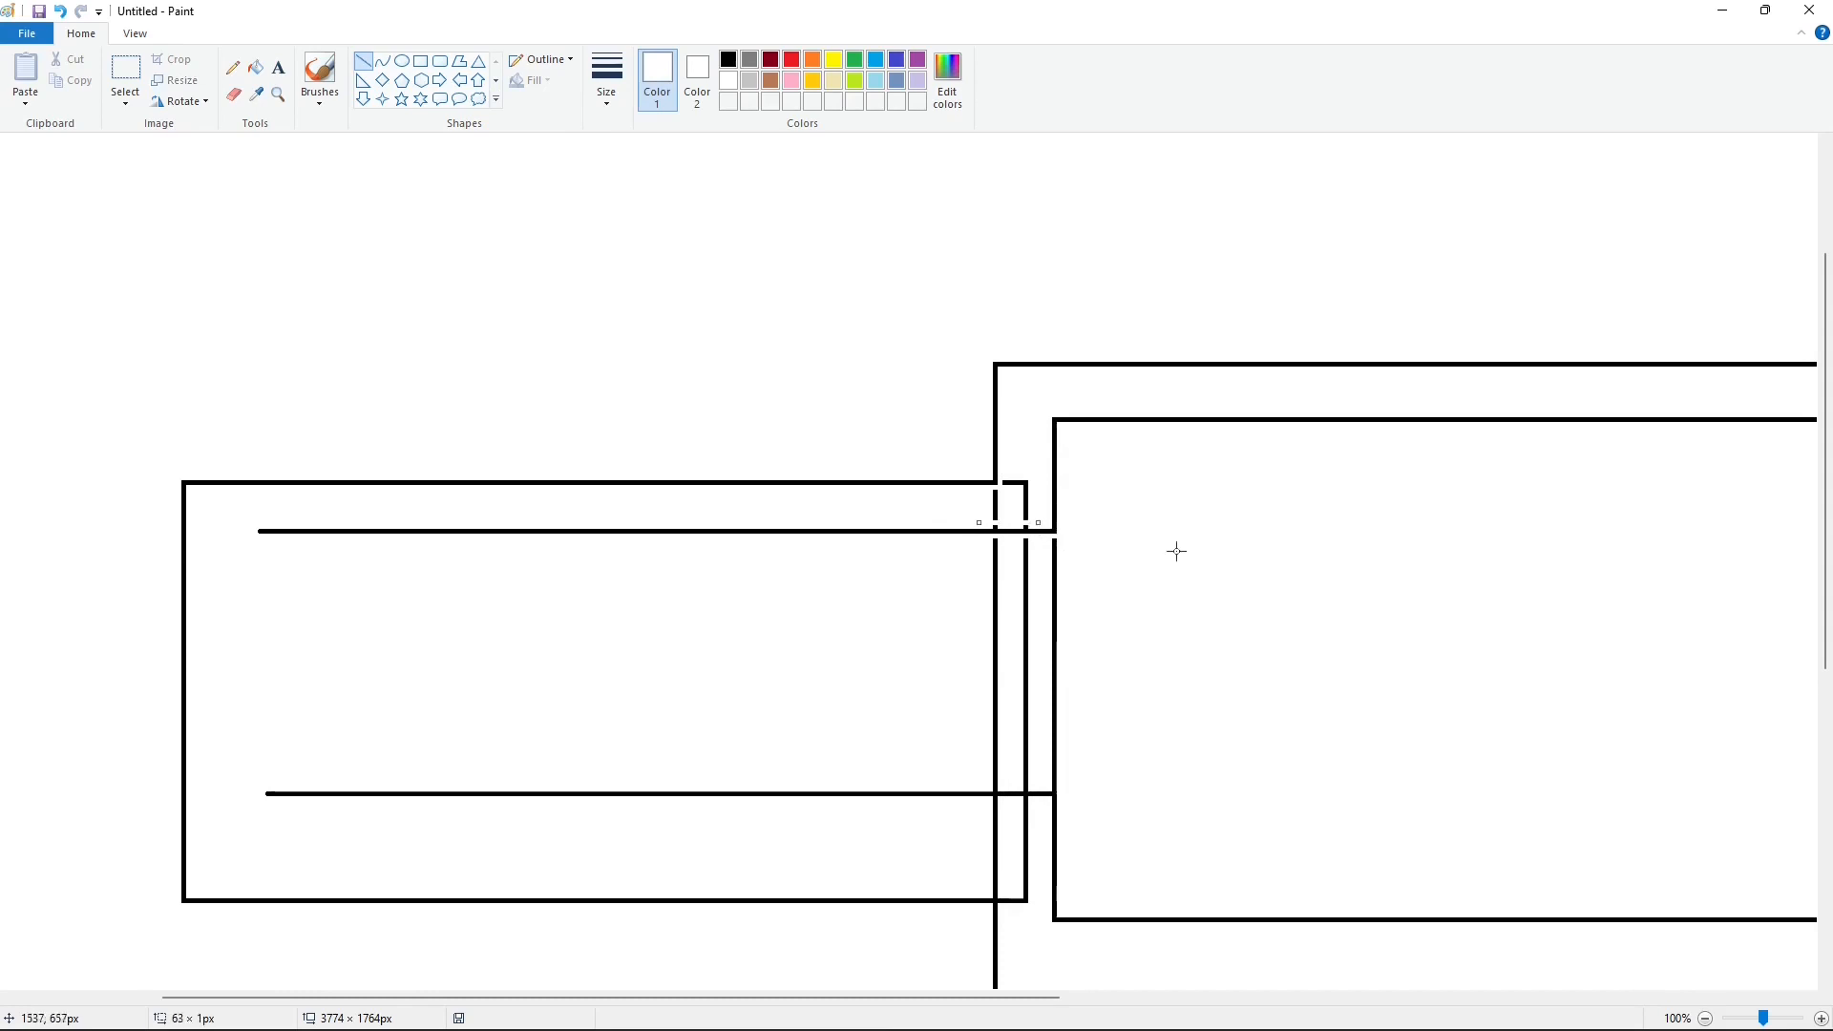
{"action": "left_click", "coordinate": [255, 66]}
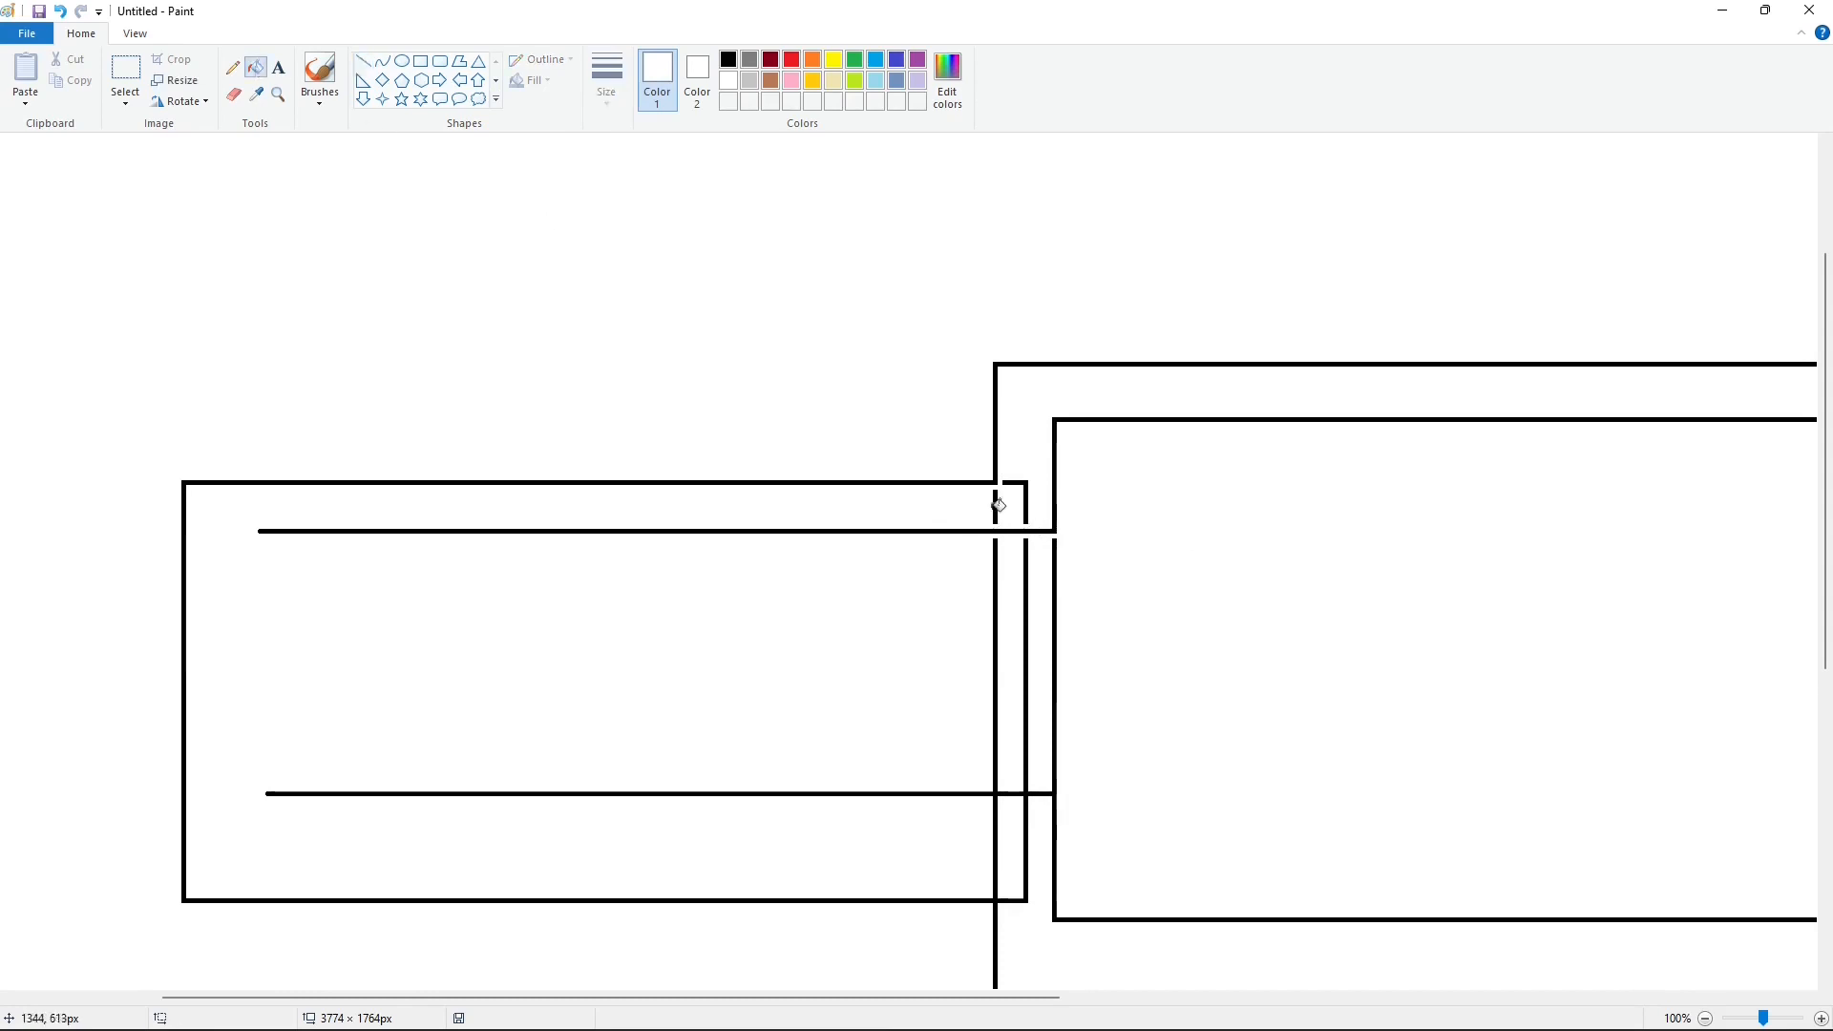
Step: Cut the vertical and overlapping outlines at the arm's lower junction with short white lines
{"action": "left_click", "coordinate": [363, 61]}
{"action": "left_click_drag", "start_coordinate": [943, 778], "coordinate": [1089, 779]}
{"action": "scroll", "coordinate": [1215, 843], "scroll_direction": "down", "scroll_amount": 2}
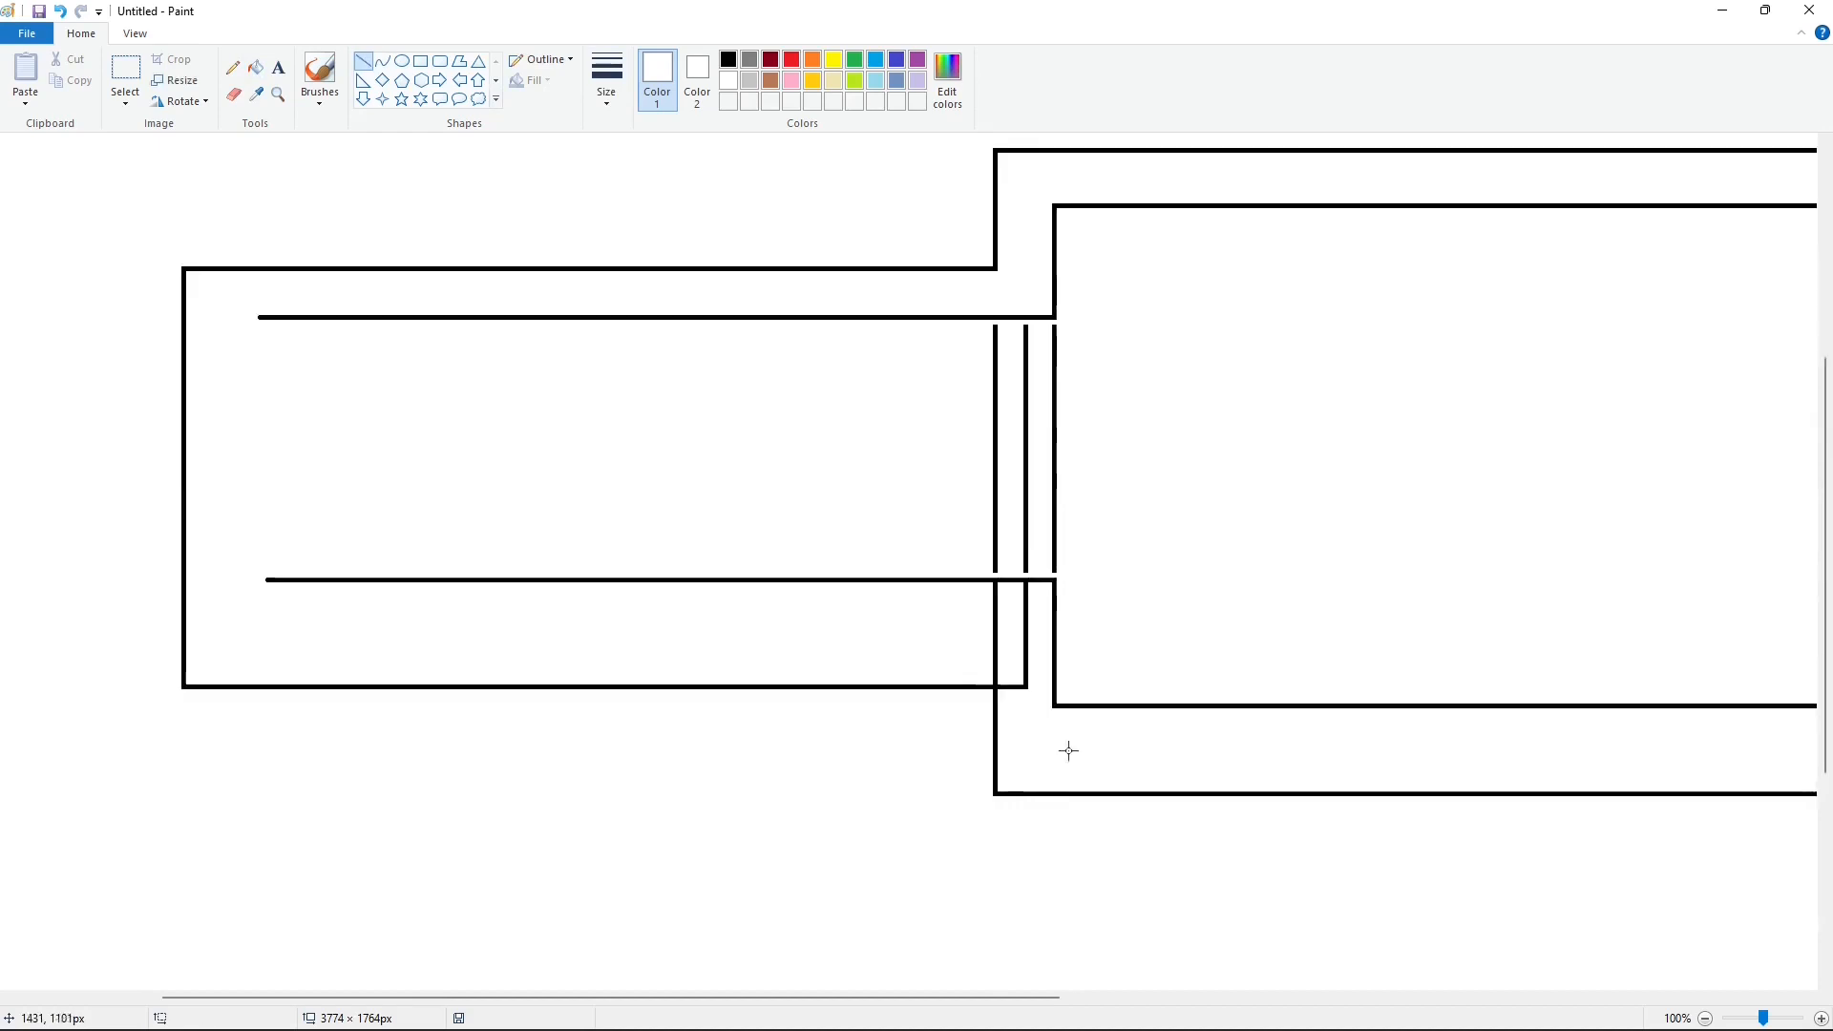
{"action": "left_click_drag", "start_coordinate": [972, 672], "coordinate": [1014, 672]}
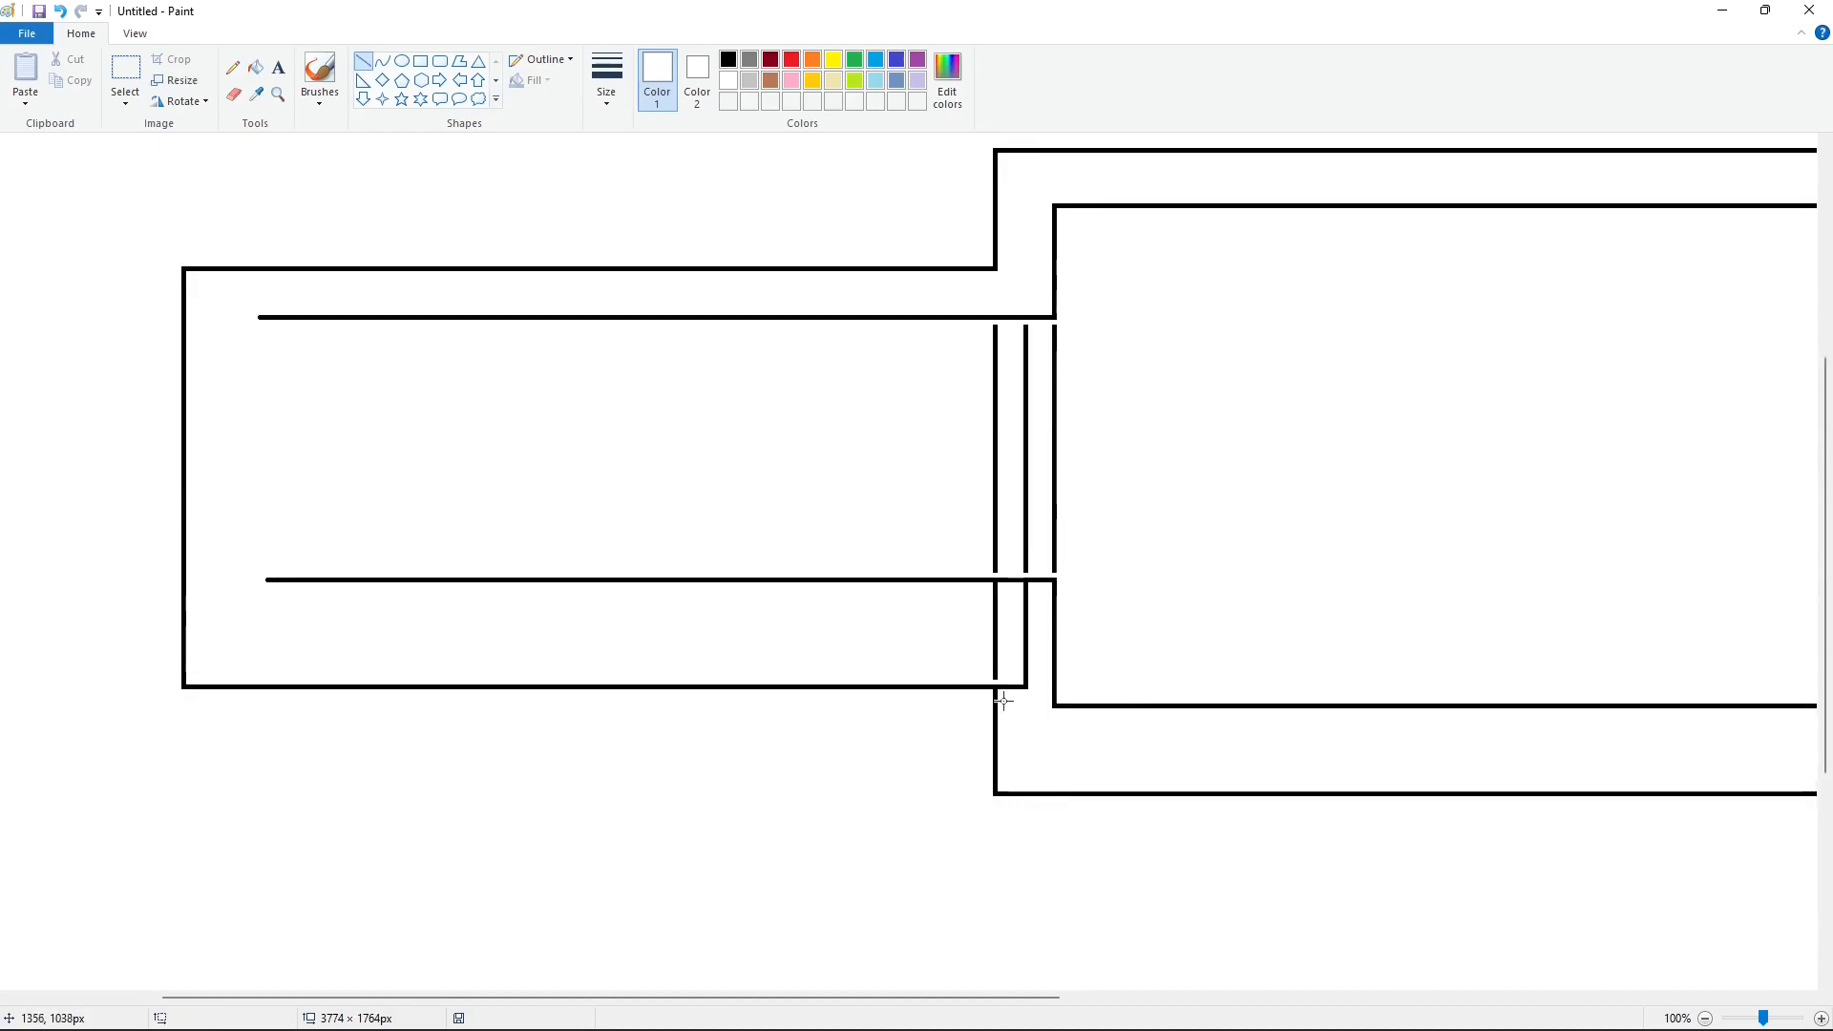
{"action": "left_click_drag", "start_coordinate": [987, 586], "coordinate": [1037, 586]}
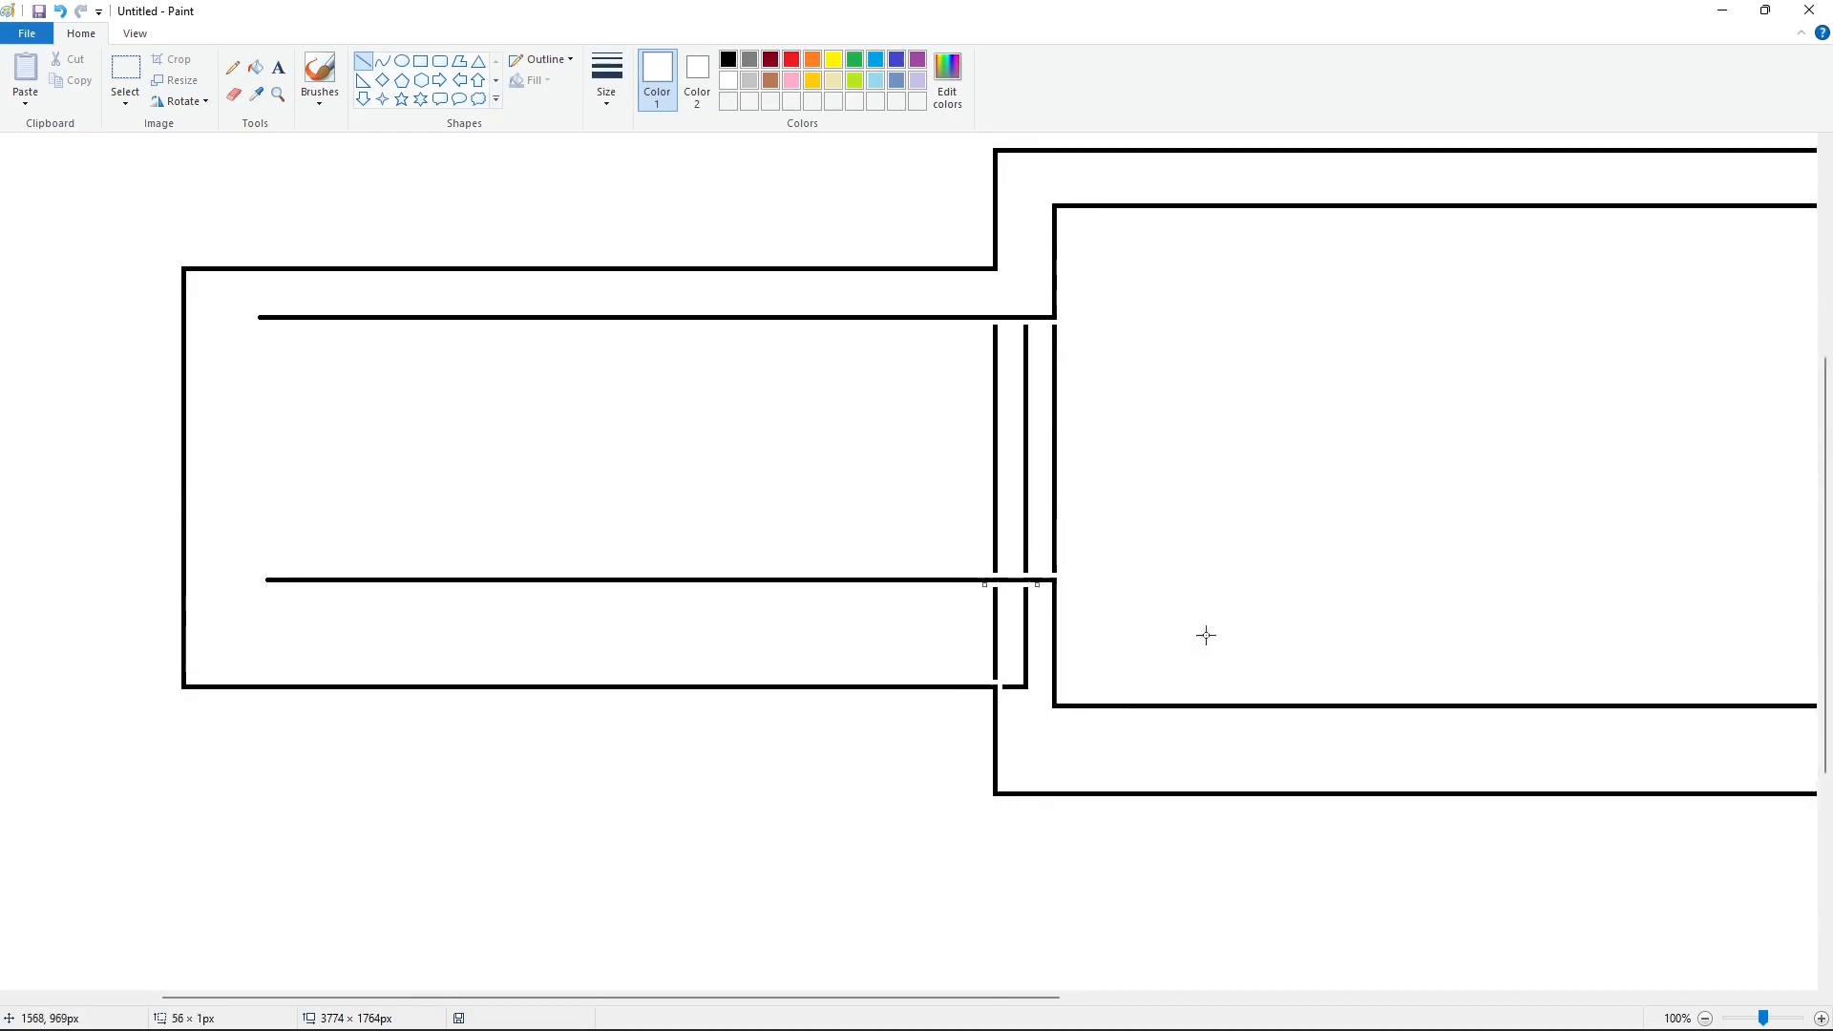
Step: Fill the cut-off line segments between the arm and the frame with white so the two outlines open into each other
{"action": "left_click", "coordinate": [255, 66]}
{"action": "left_click", "coordinate": [996, 447]}
{"action": "left_click", "coordinate": [1027, 507]}
{"action": "left_click", "coordinate": [1056, 507]}
{"action": "left_click", "coordinate": [1026, 638]}
{"action": "left_click", "coordinate": [996, 634]}
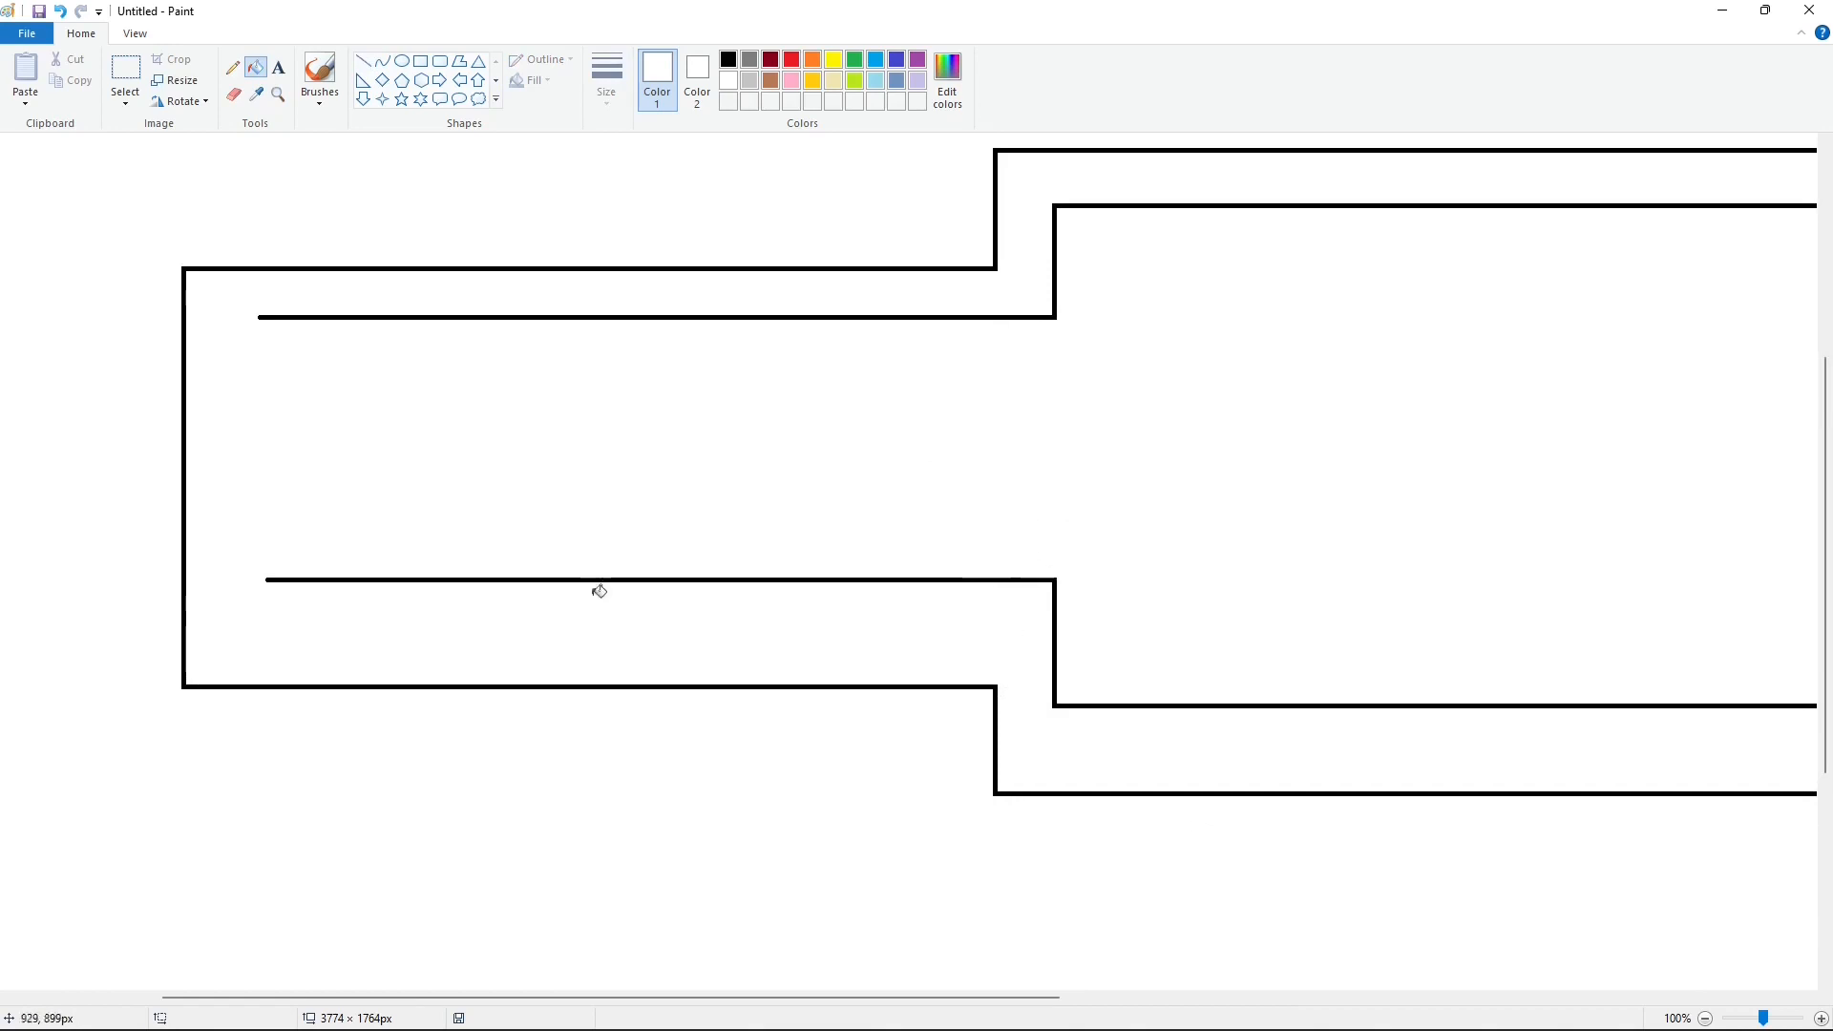
Step: Remove the arm's vertical left edge by cutting it at the lower corner with a white line and filling it white
{"action": "left_click", "coordinate": [363, 60]}
{"action": "left_click_drag", "start_coordinate": [155, 665], "coordinate": [206, 665]}
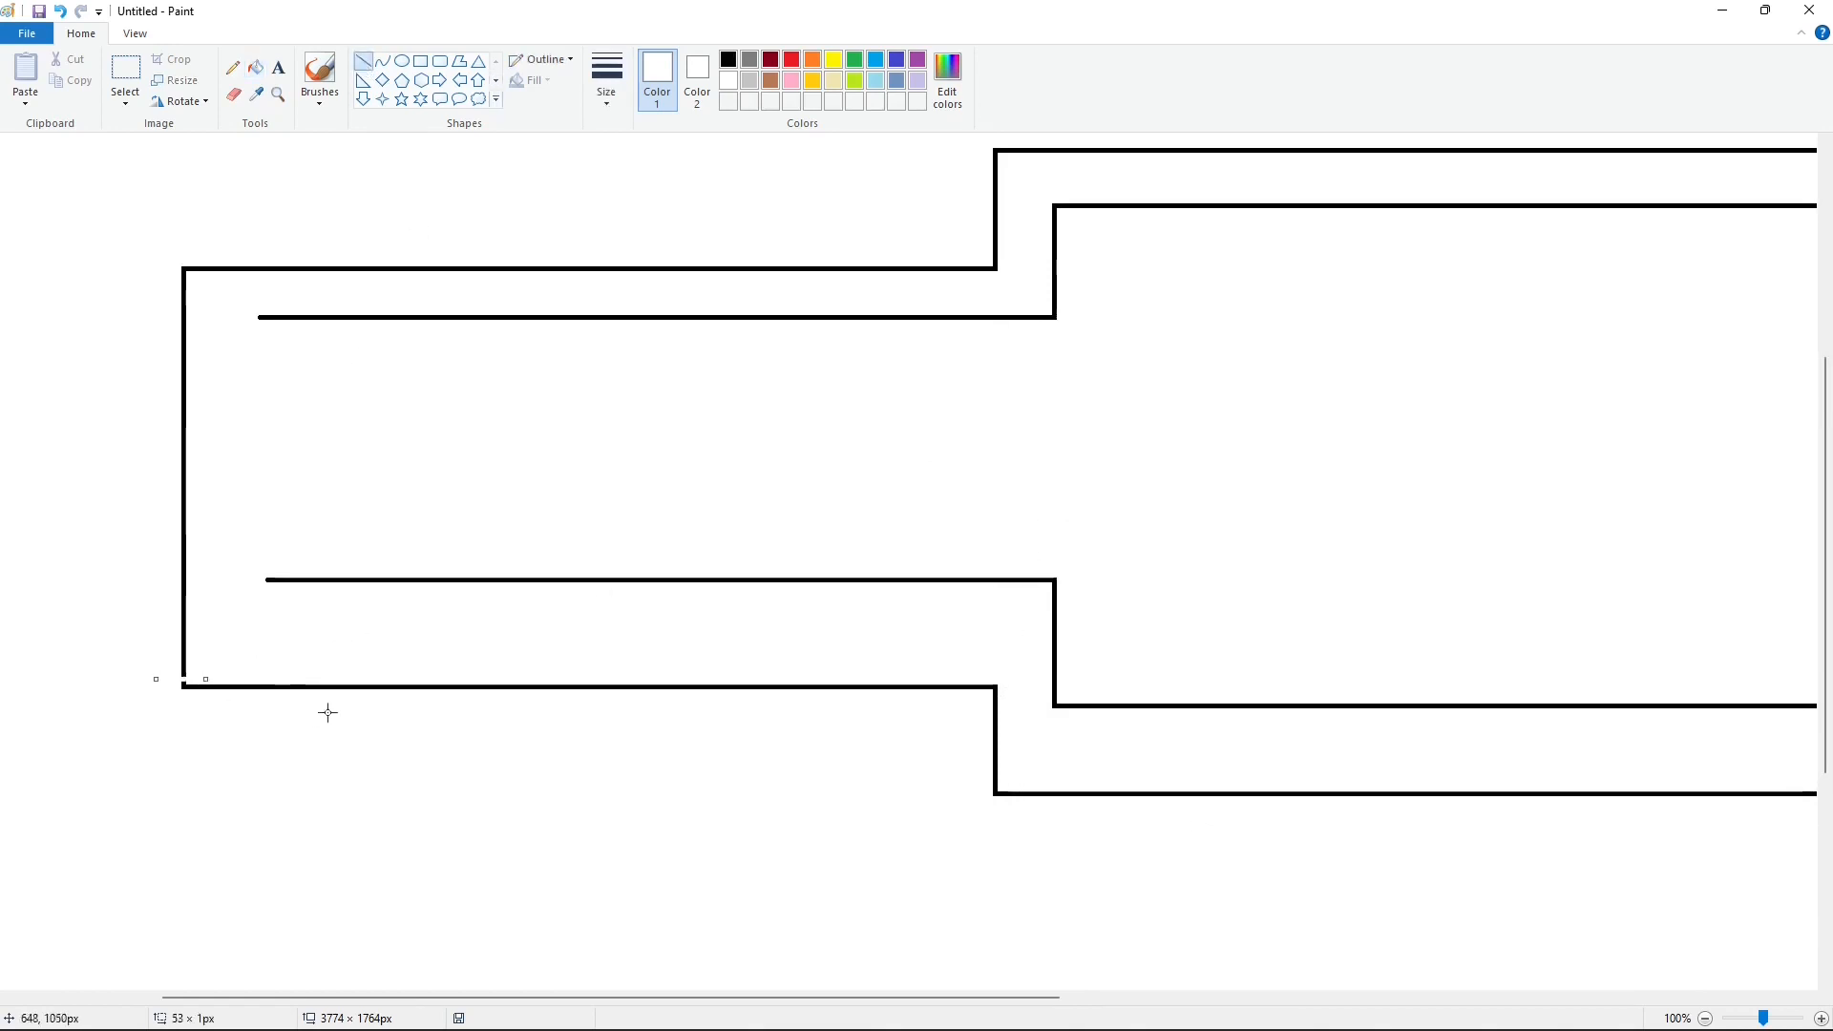
{"action": "left_click", "coordinate": [255, 67]}
{"action": "left_click", "coordinate": [183, 477]}
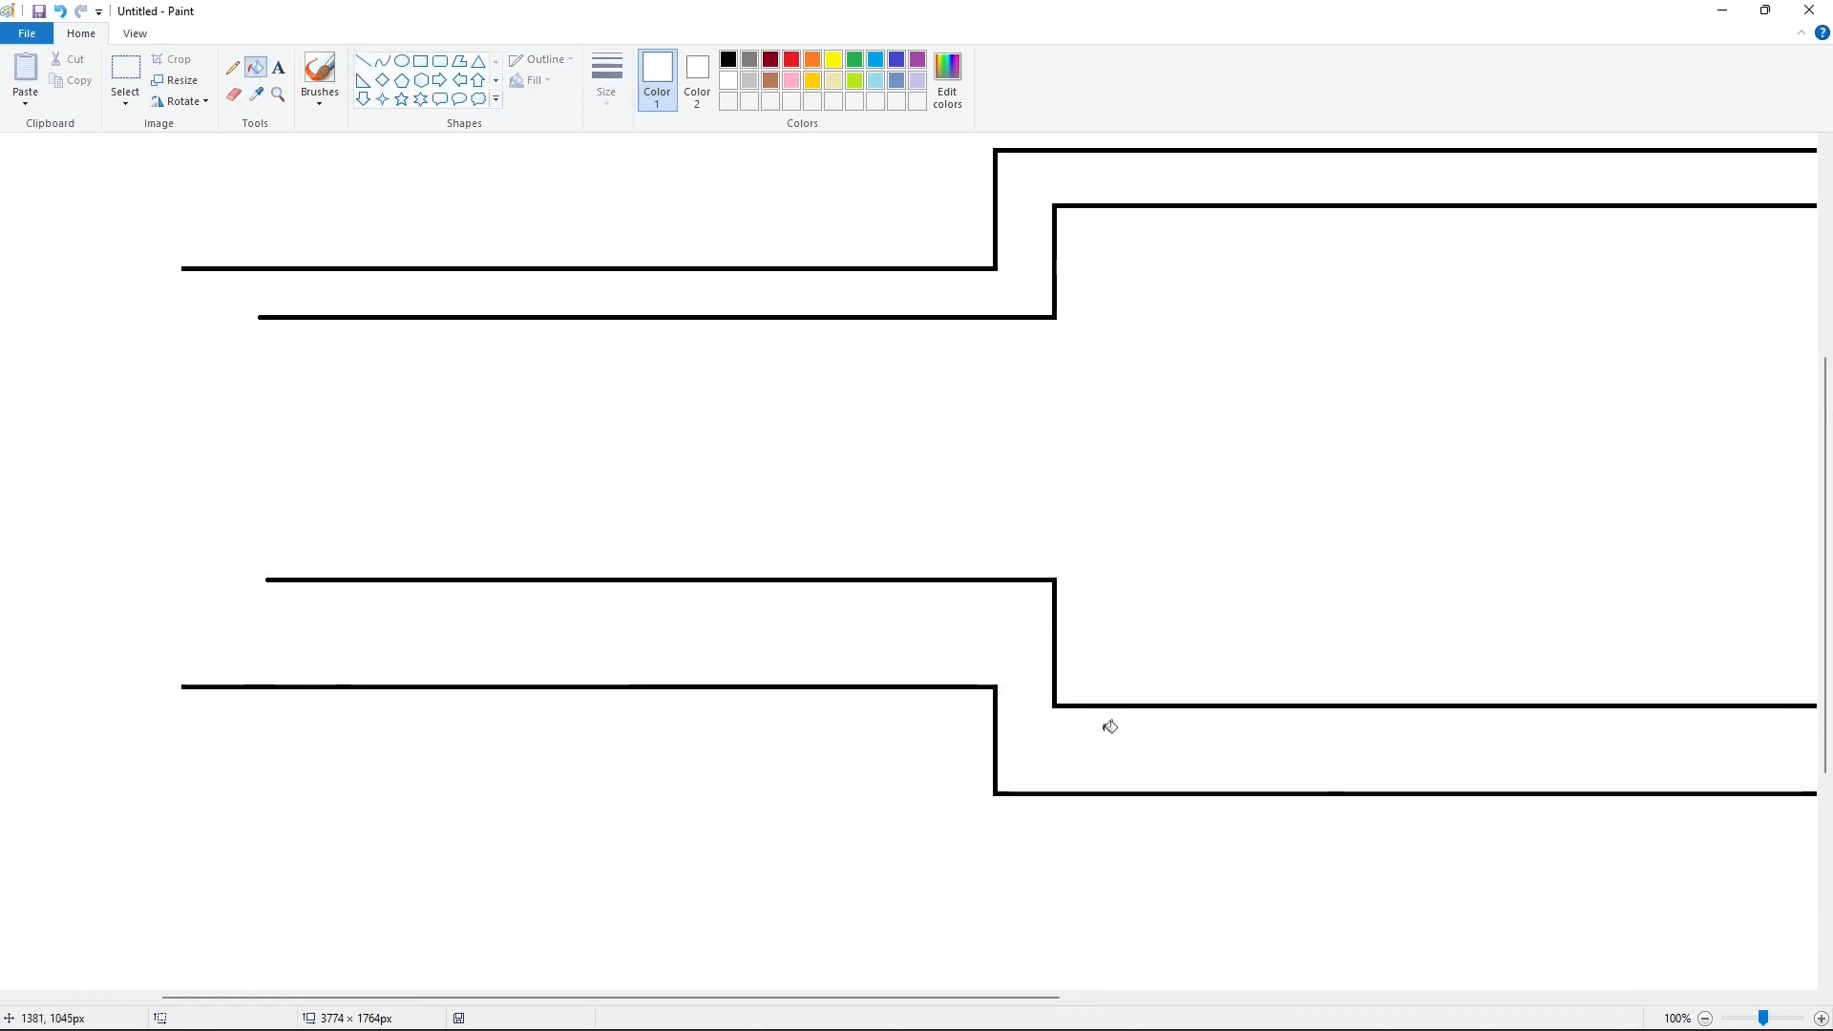
Step: Draw a slanted purple line about 265 × 539 px and move it to the empty area above the arm's left end
{"action": "scroll", "coordinate": [1601, 867], "scroll_direction": "down", "scroll_amount": 1}
{"action": "left_click", "coordinate": [363, 61]}
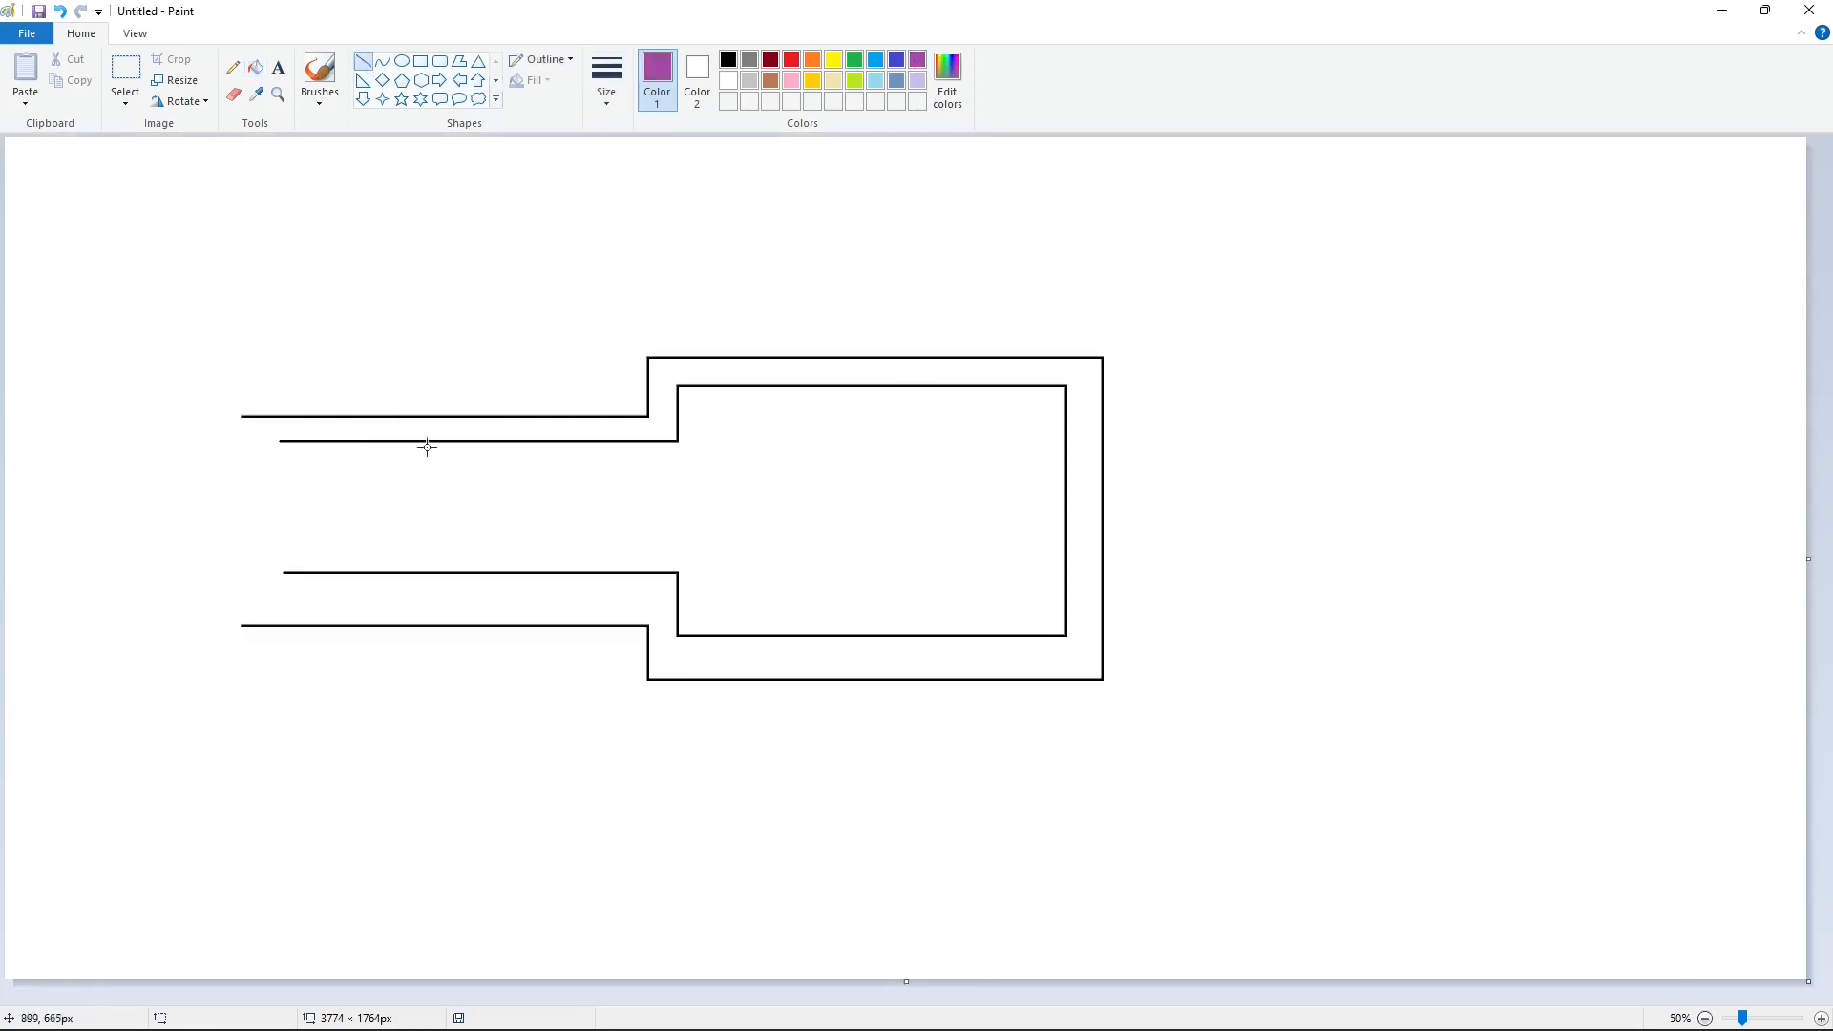
{"action": "mouse_move", "coordinate": [334, 416]}
{"action": "left_mouse_down"}
{"action": "mouse_move", "coordinate": [245, 655]}
{"action": "mouse_move", "coordinate": [216, 659]}
{"action": "left_mouse_up"}
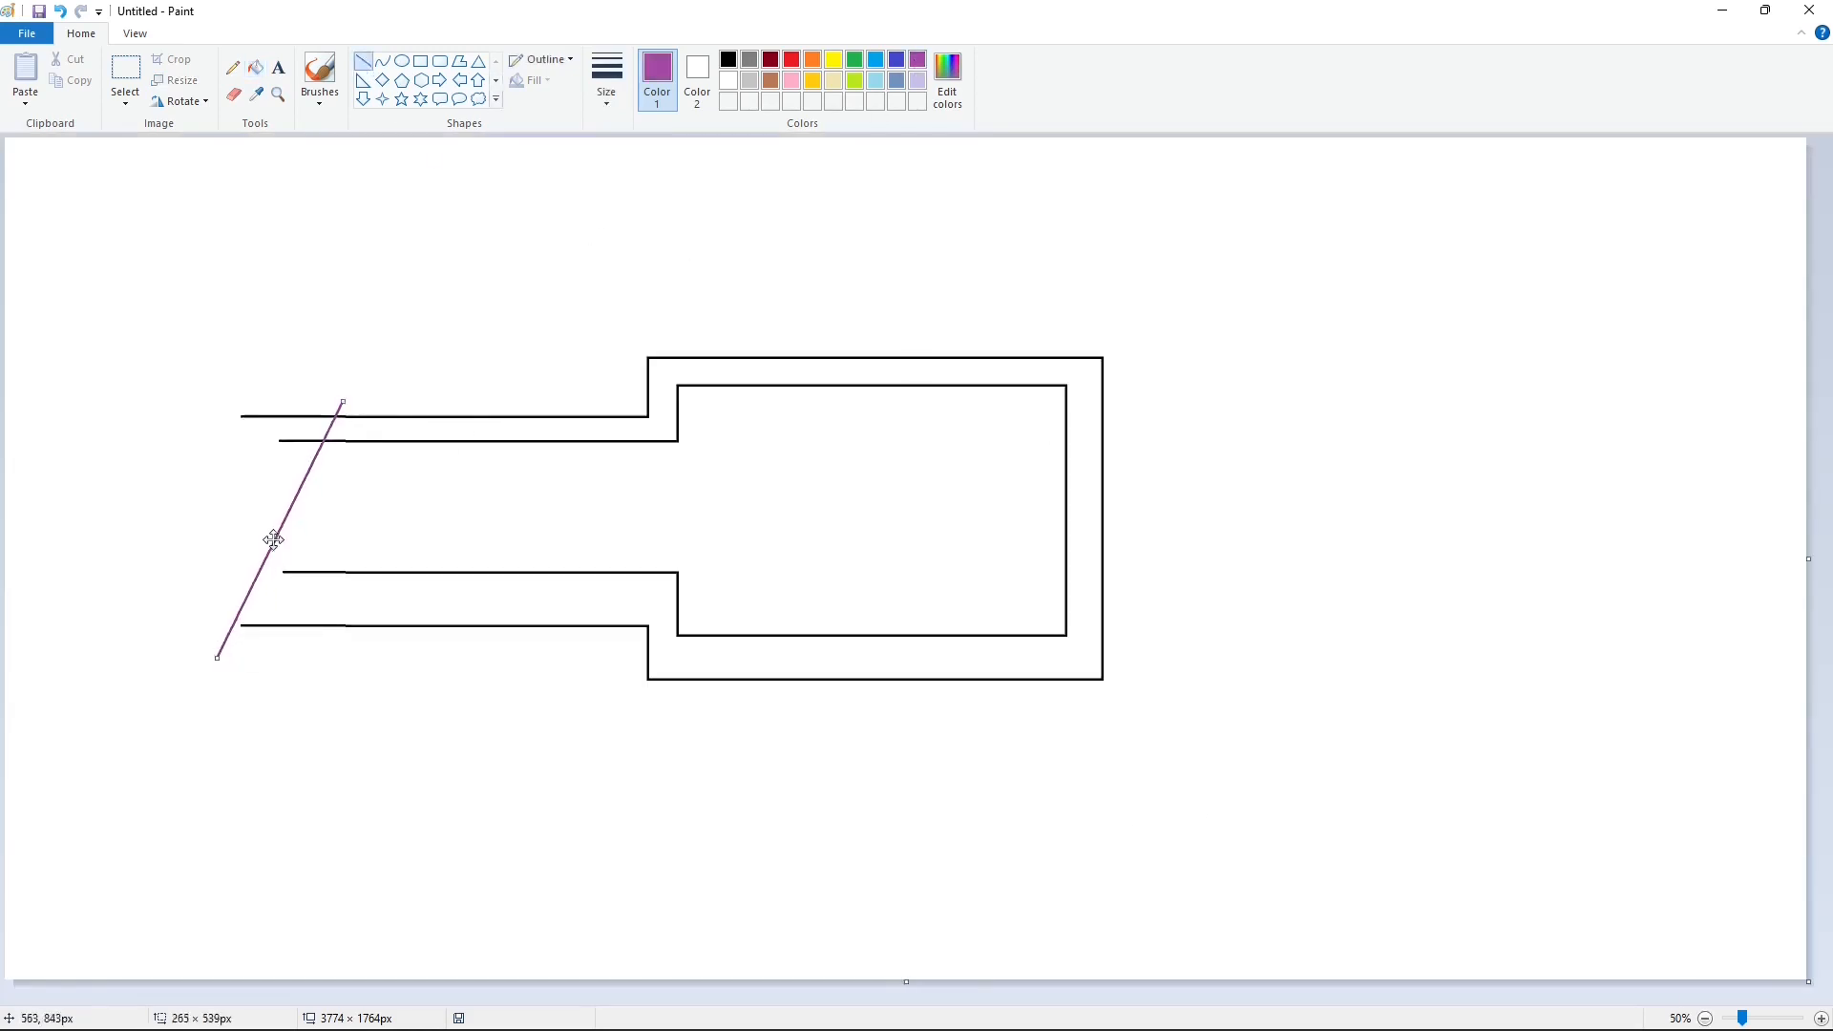
{"action": "left_click_drag", "start_coordinate": [271, 536], "coordinate": [92, 311]}
Step: Copy the slanted purple line and place the copy with a transparent background across the arm's open left end
{"action": "left_click", "coordinate": [125, 76]}
{"action": "left_click_drag", "start_coordinate": [216, 149], "coordinate": [10, 449]}
{"action": "key", "text": "ctrl+c"}
{"action": "key", "text": "ctrl+v"}
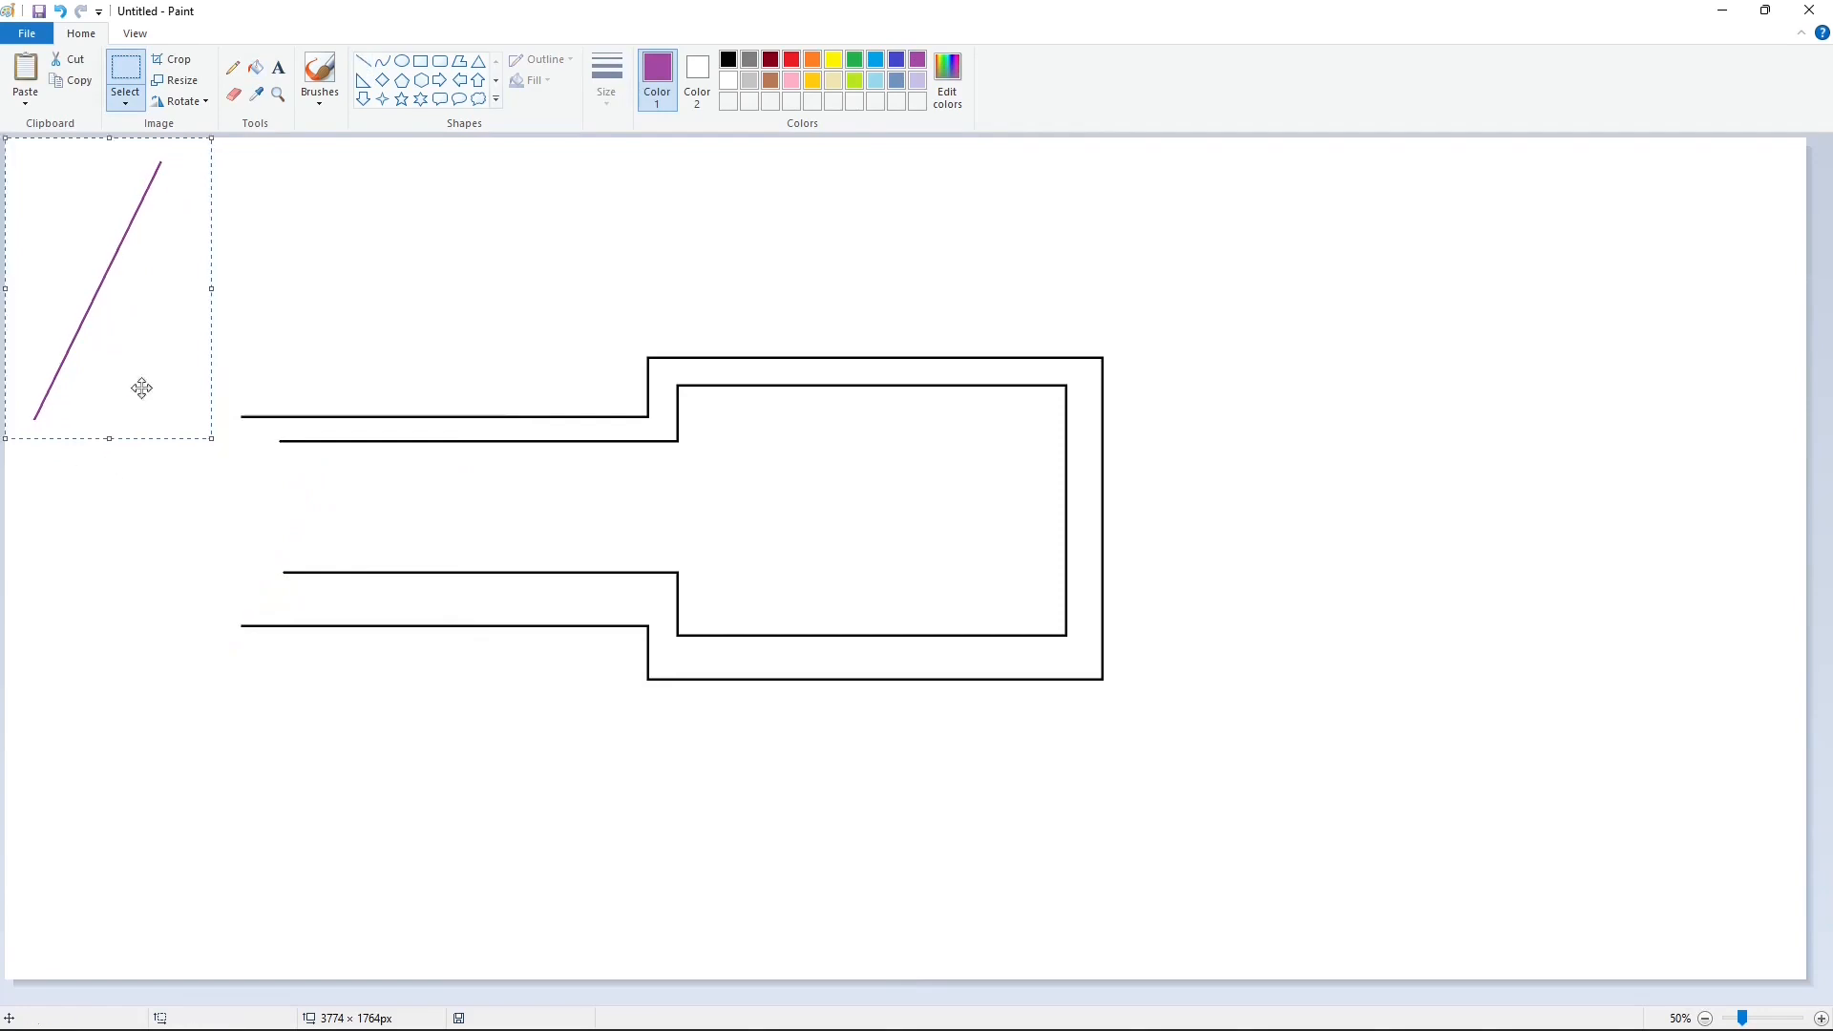
{"action": "left_click_drag", "start_coordinate": [142, 389], "coordinate": [339, 608]}
{"action": "left_click", "coordinate": [125, 102]}
{"action": "left_click", "coordinate": [188, 274]}
{"action": "mouse_move", "coordinate": [302, 472]}
{"action": "left_mouse_down"}
{"action": "mouse_move", "coordinate": [336, 486]}
{"action": "mouse_move", "coordinate": [295, 485]}
{"action": "left_mouse_up"}
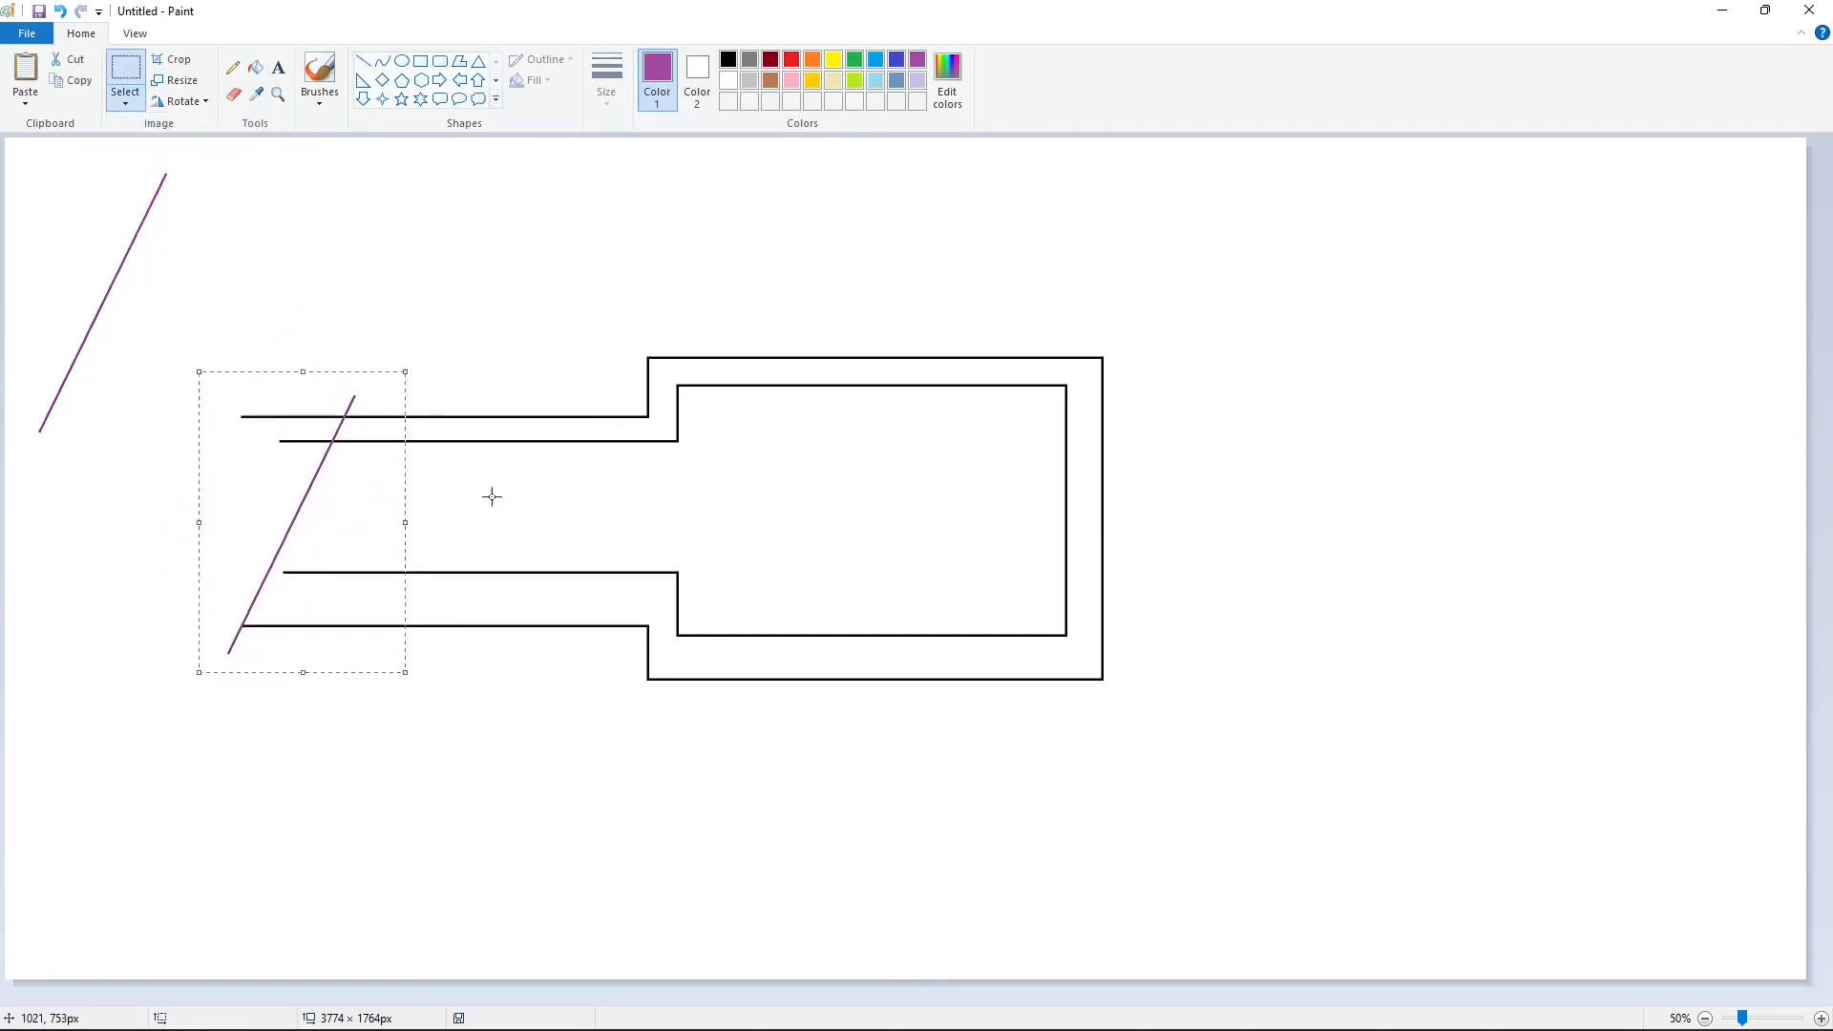
{"action": "left_click", "coordinate": [511, 499]}
{"action": "key", "text": "ctrl+v"}
{"action": "left_click_drag", "start_coordinate": [122, 299], "coordinate": [435, 514]}
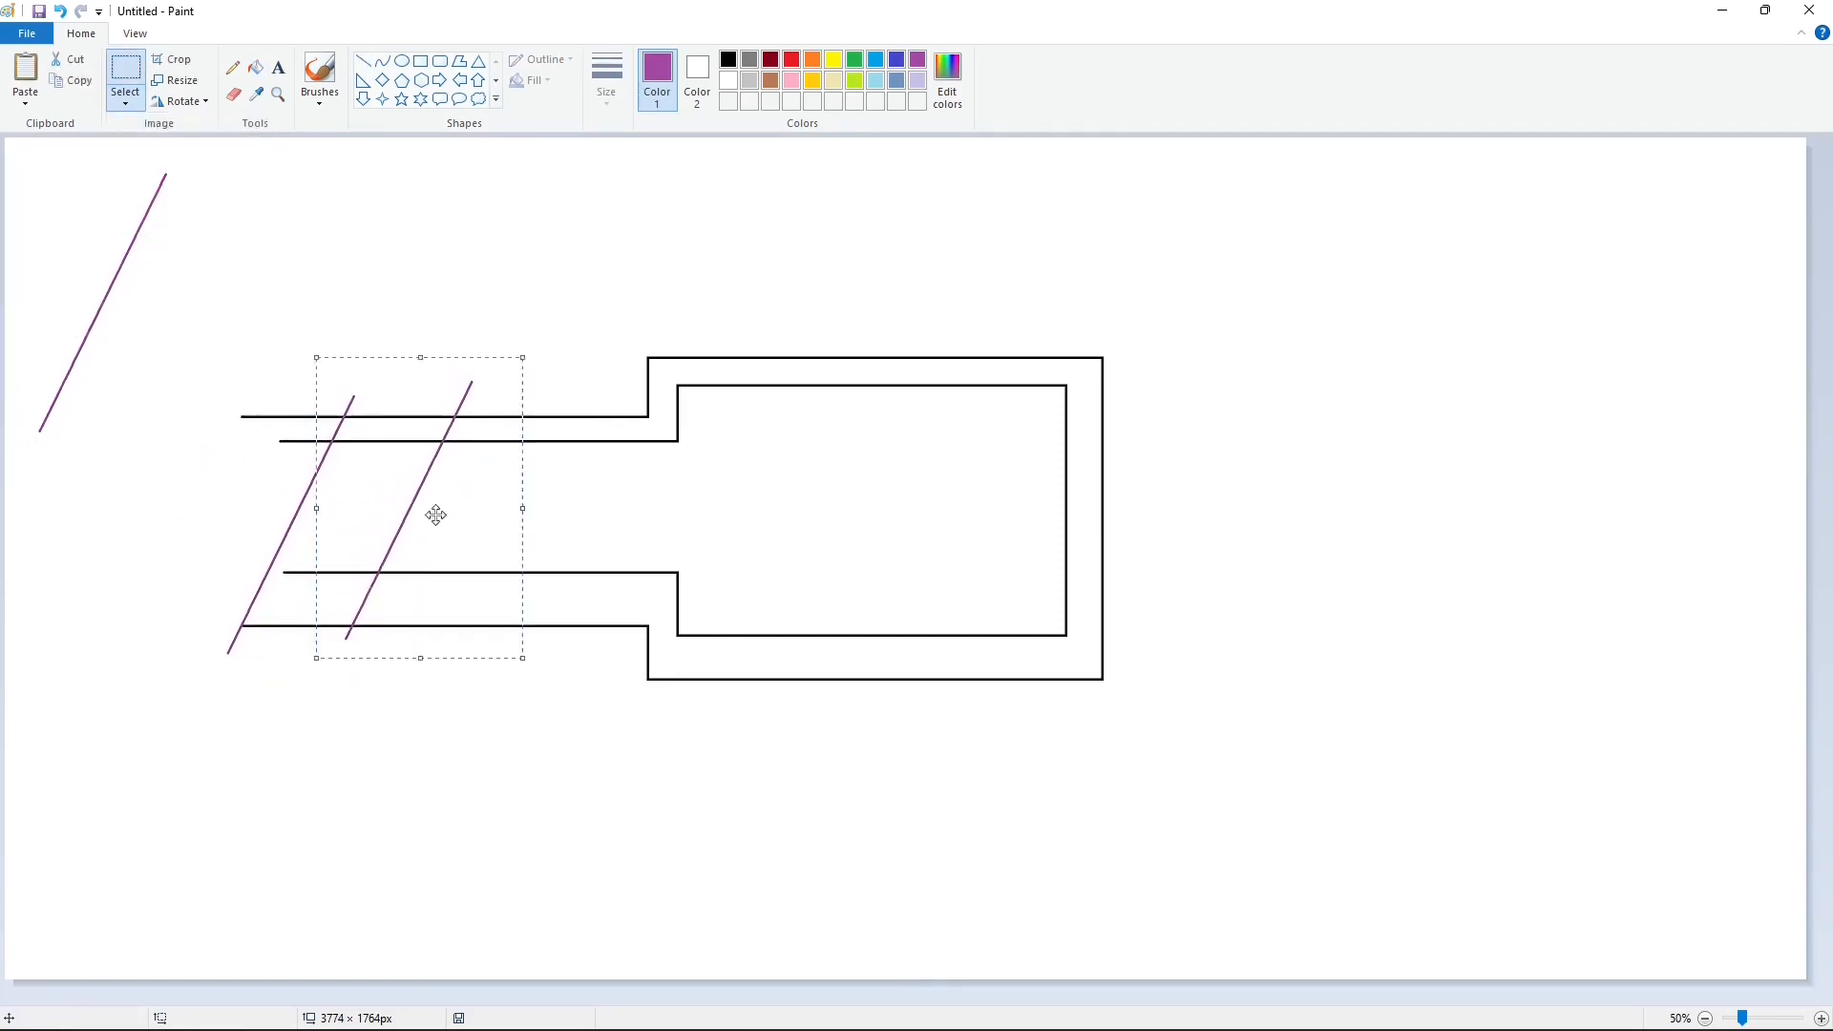
{"action": "key", "text": "ctrl+z"}
Step: Copy a shorter piece of the slanted purple line and place it between the arm's two inner horizontal lines
{"action": "left_click_drag", "start_coordinate": [62, 154], "coordinate": [251, 300]}
{"action": "key", "text": "ctrl+c"}
{"action": "key", "text": "ctrl+v"}
{"action": "left_click_drag", "start_coordinate": [96, 232], "coordinate": [403, 516]}
Step: Erase the horizontal line ends that stick out beyond the slanted lines with white fill, undoing the fill that removes the inner outline
{"action": "left_click", "coordinate": [1822, 1019]}
{"action": "scroll", "coordinate": [688, 388], "scroll_direction": "down", "scroll_amount": 2}
{"action": "left_click", "coordinate": [256, 67]}
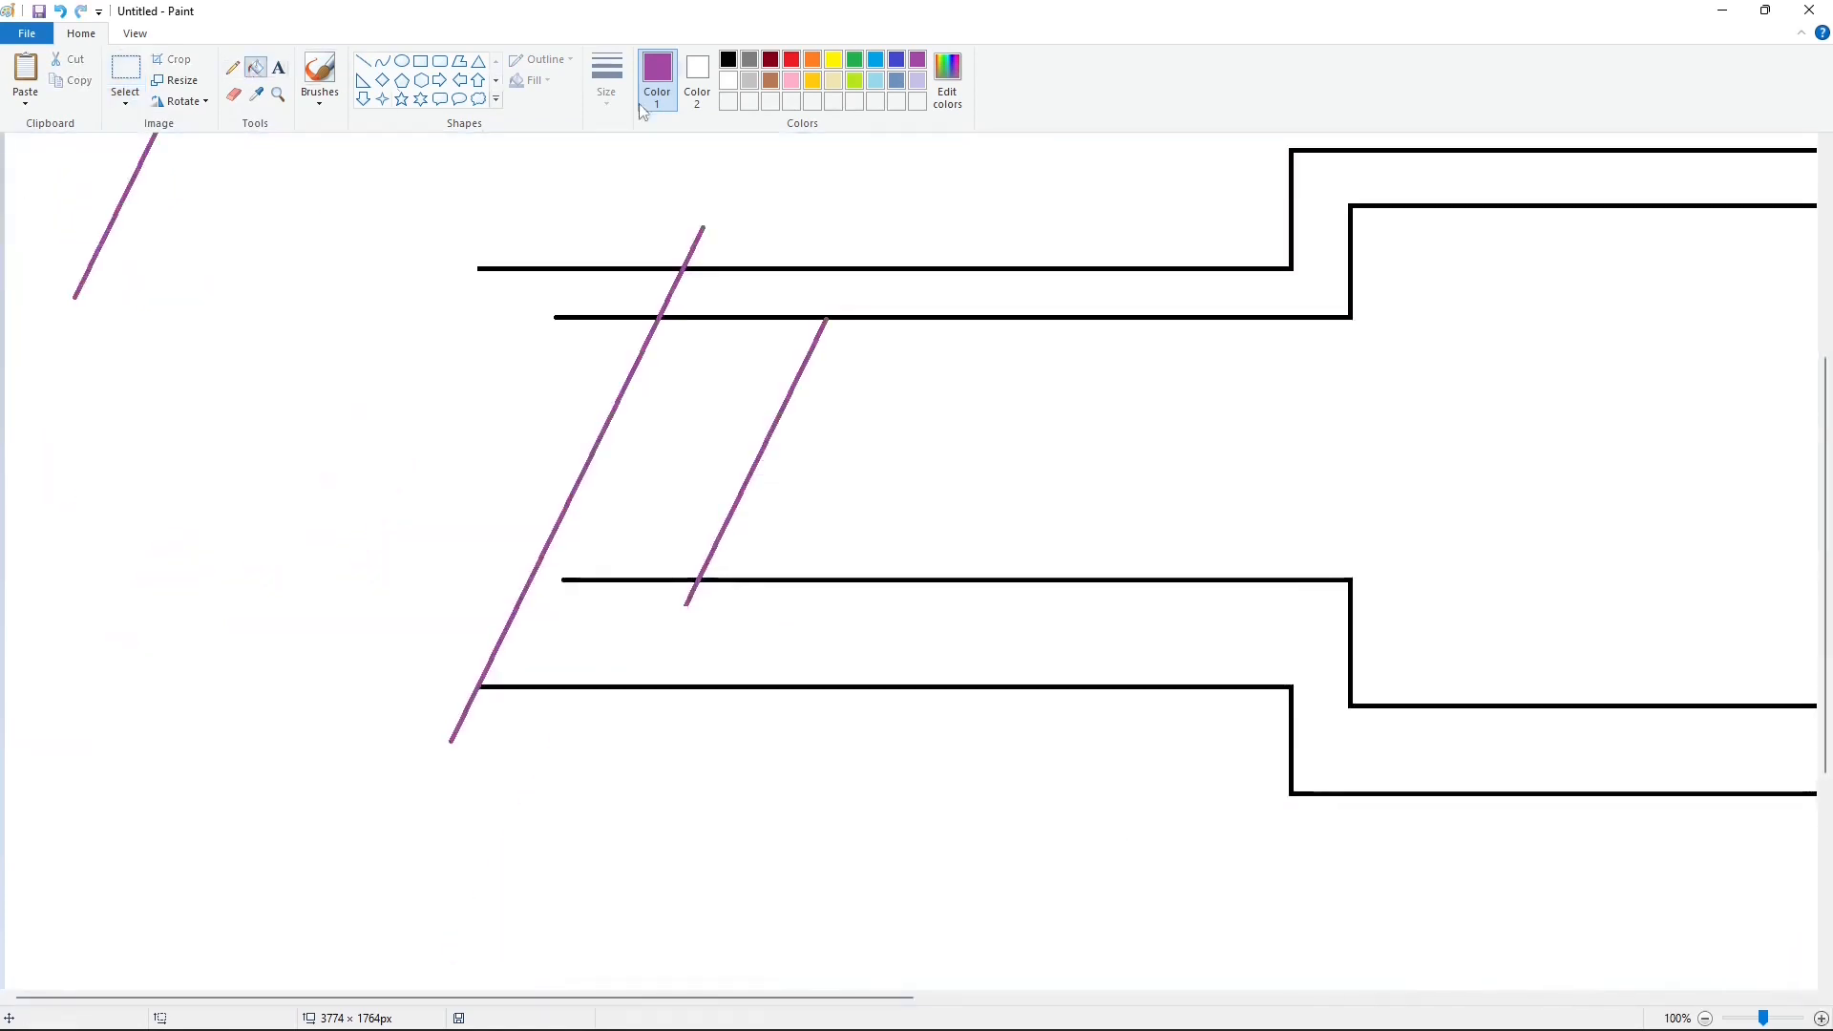
{"action": "left_click", "coordinate": [728, 81]}
{"action": "left_click", "coordinate": [640, 269]}
{"action": "left_click", "coordinate": [680, 578]}
{"action": "left_click", "coordinate": [751, 317]}
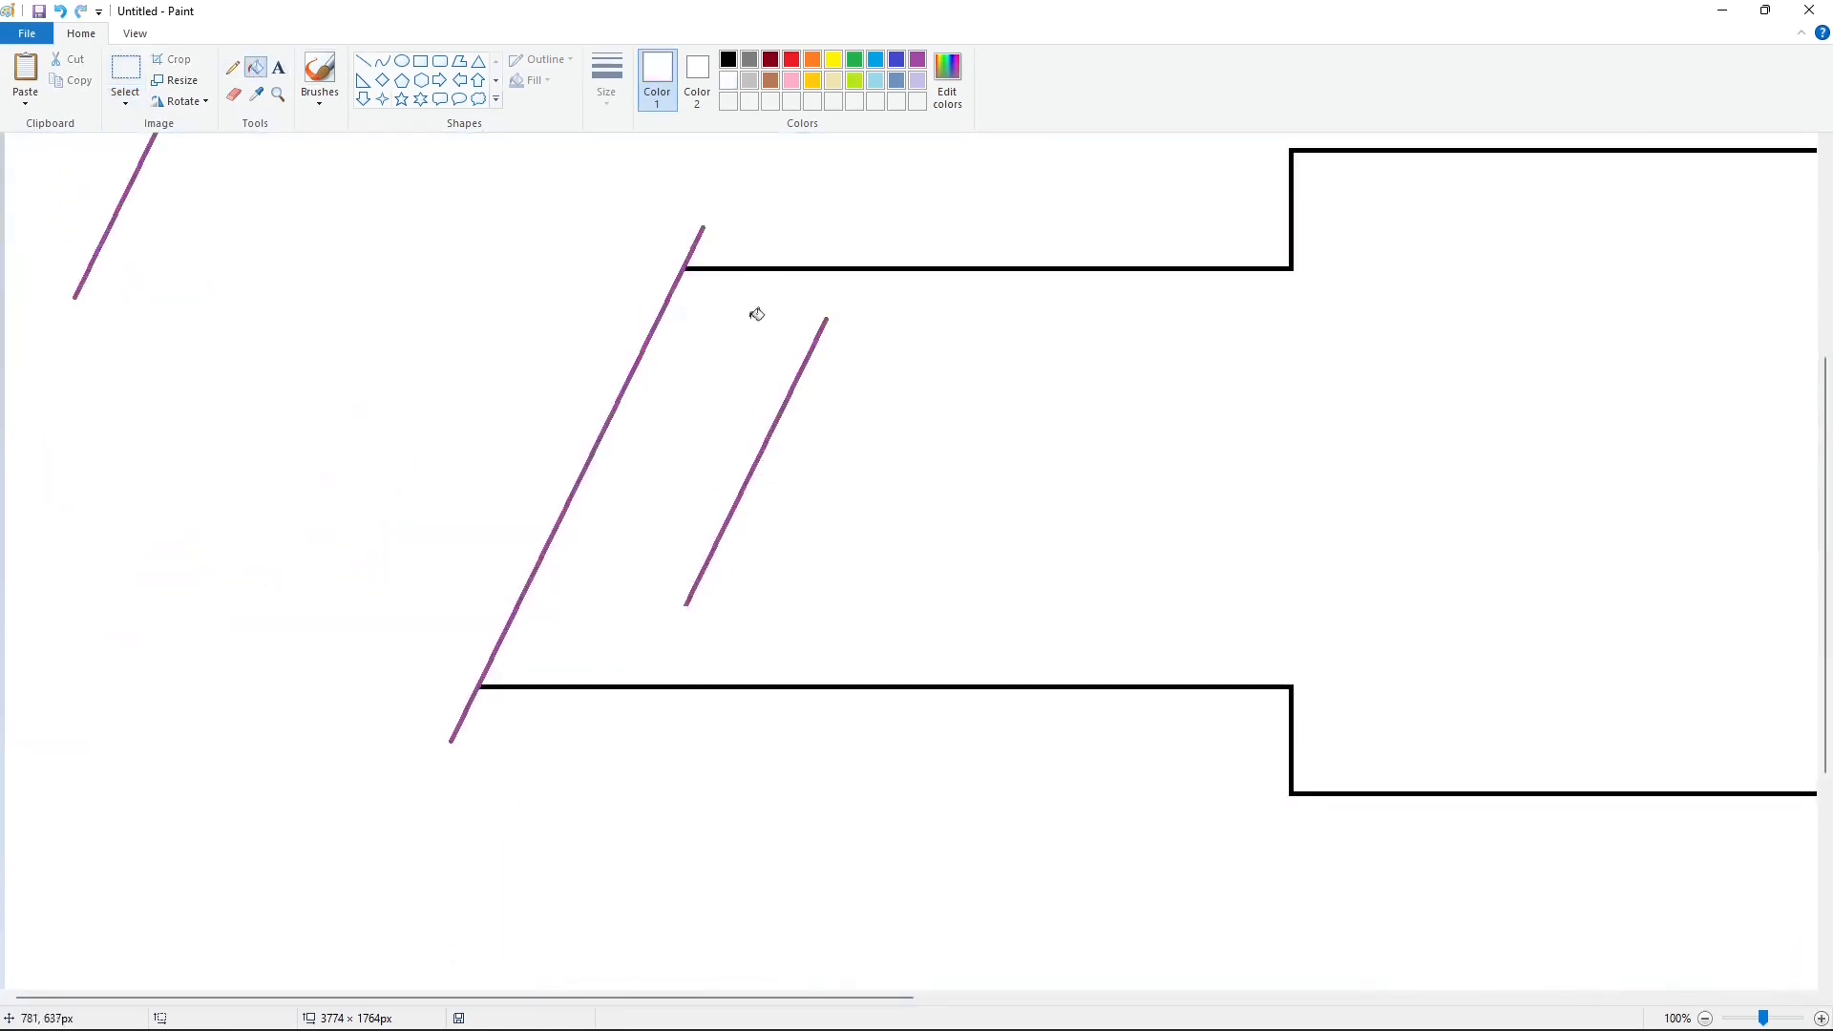
{"action": "key", "text": "ctrl+z"}
Step: Fill both slanted lines on the arm with black
{"action": "left_click", "coordinate": [729, 60]}
{"action": "left_click", "coordinate": [685, 266]}
{"action": "left_click", "coordinate": [812, 348]}
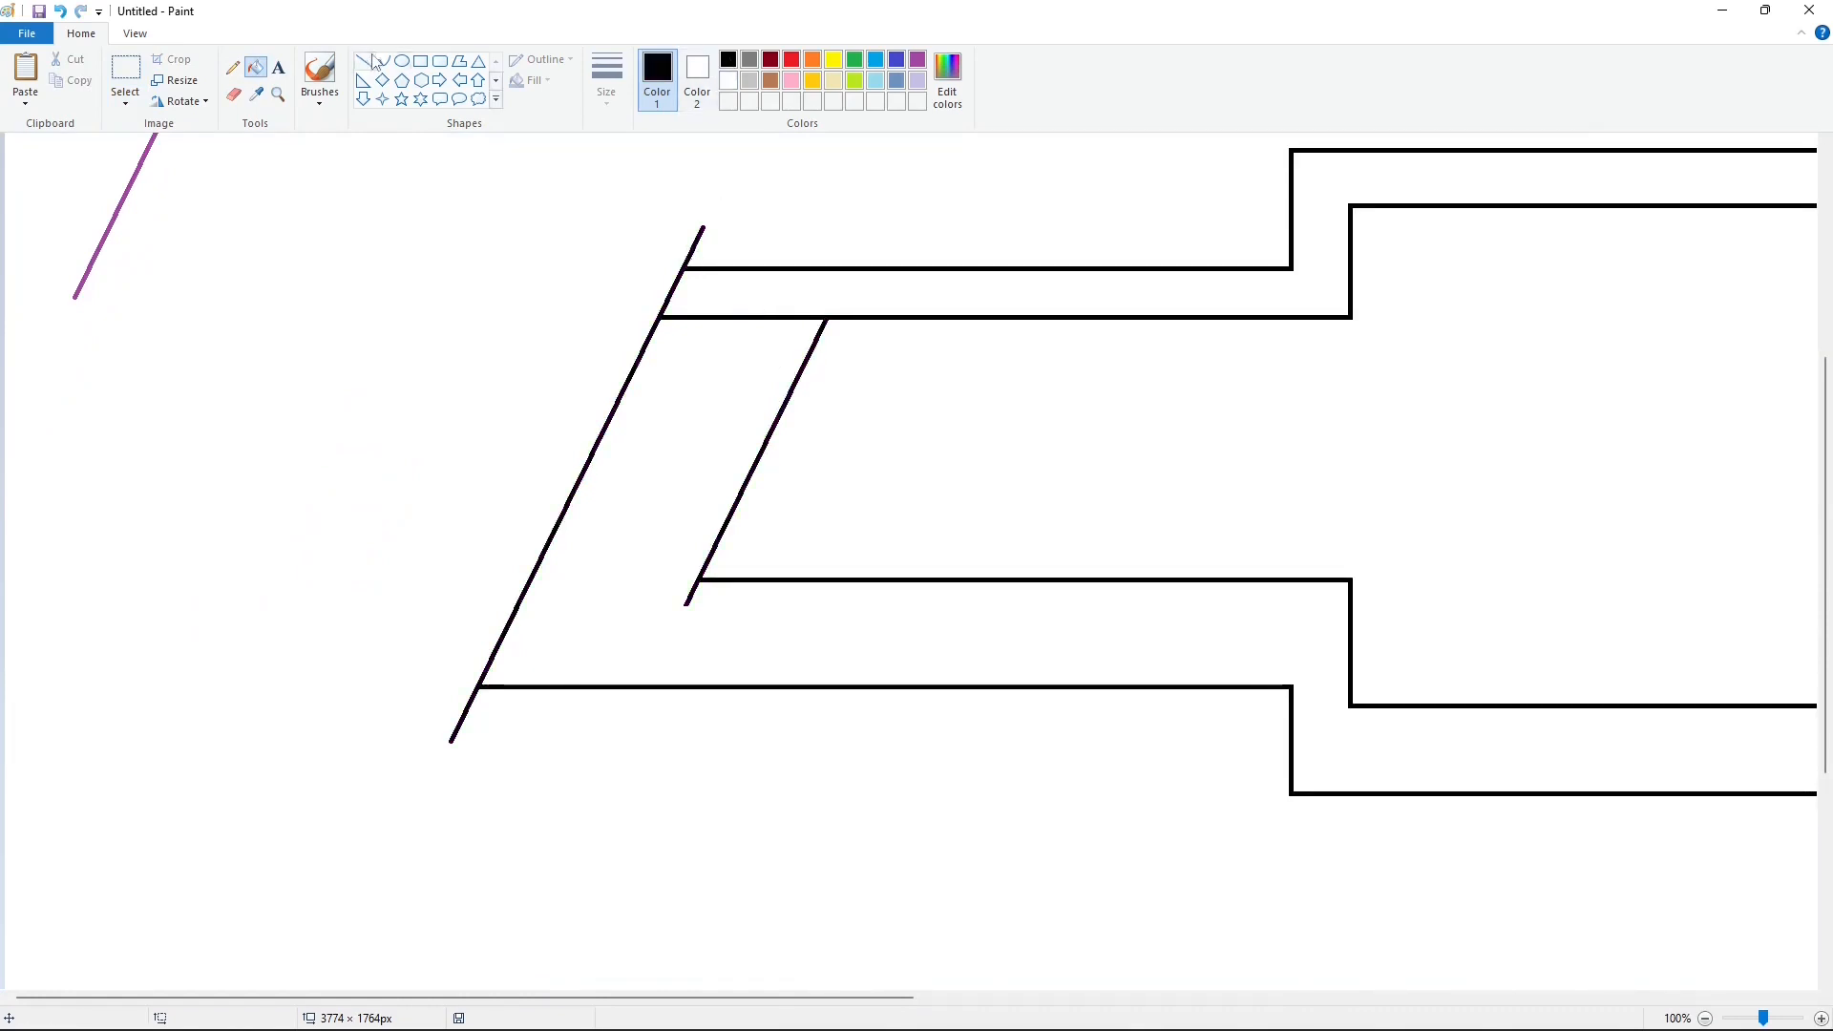
Step: Cut the overhanging ends of the slanted lines at the arm's corners with short white lines
{"action": "left_click", "coordinate": [363, 61]}
{"action": "left_click_drag", "start_coordinate": [713, 255], "coordinate": [660, 254]}
{"action": "left_click", "coordinate": [729, 81]}
{"action": "key", "text": "Down"}
{"action": "key", "text": "Down"}
{"action": "key", "text": "Down"}
{"action": "key", "text": "Down"}
{"action": "key", "text": "Down"}
{"action": "left_click", "coordinate": [925, 246]}
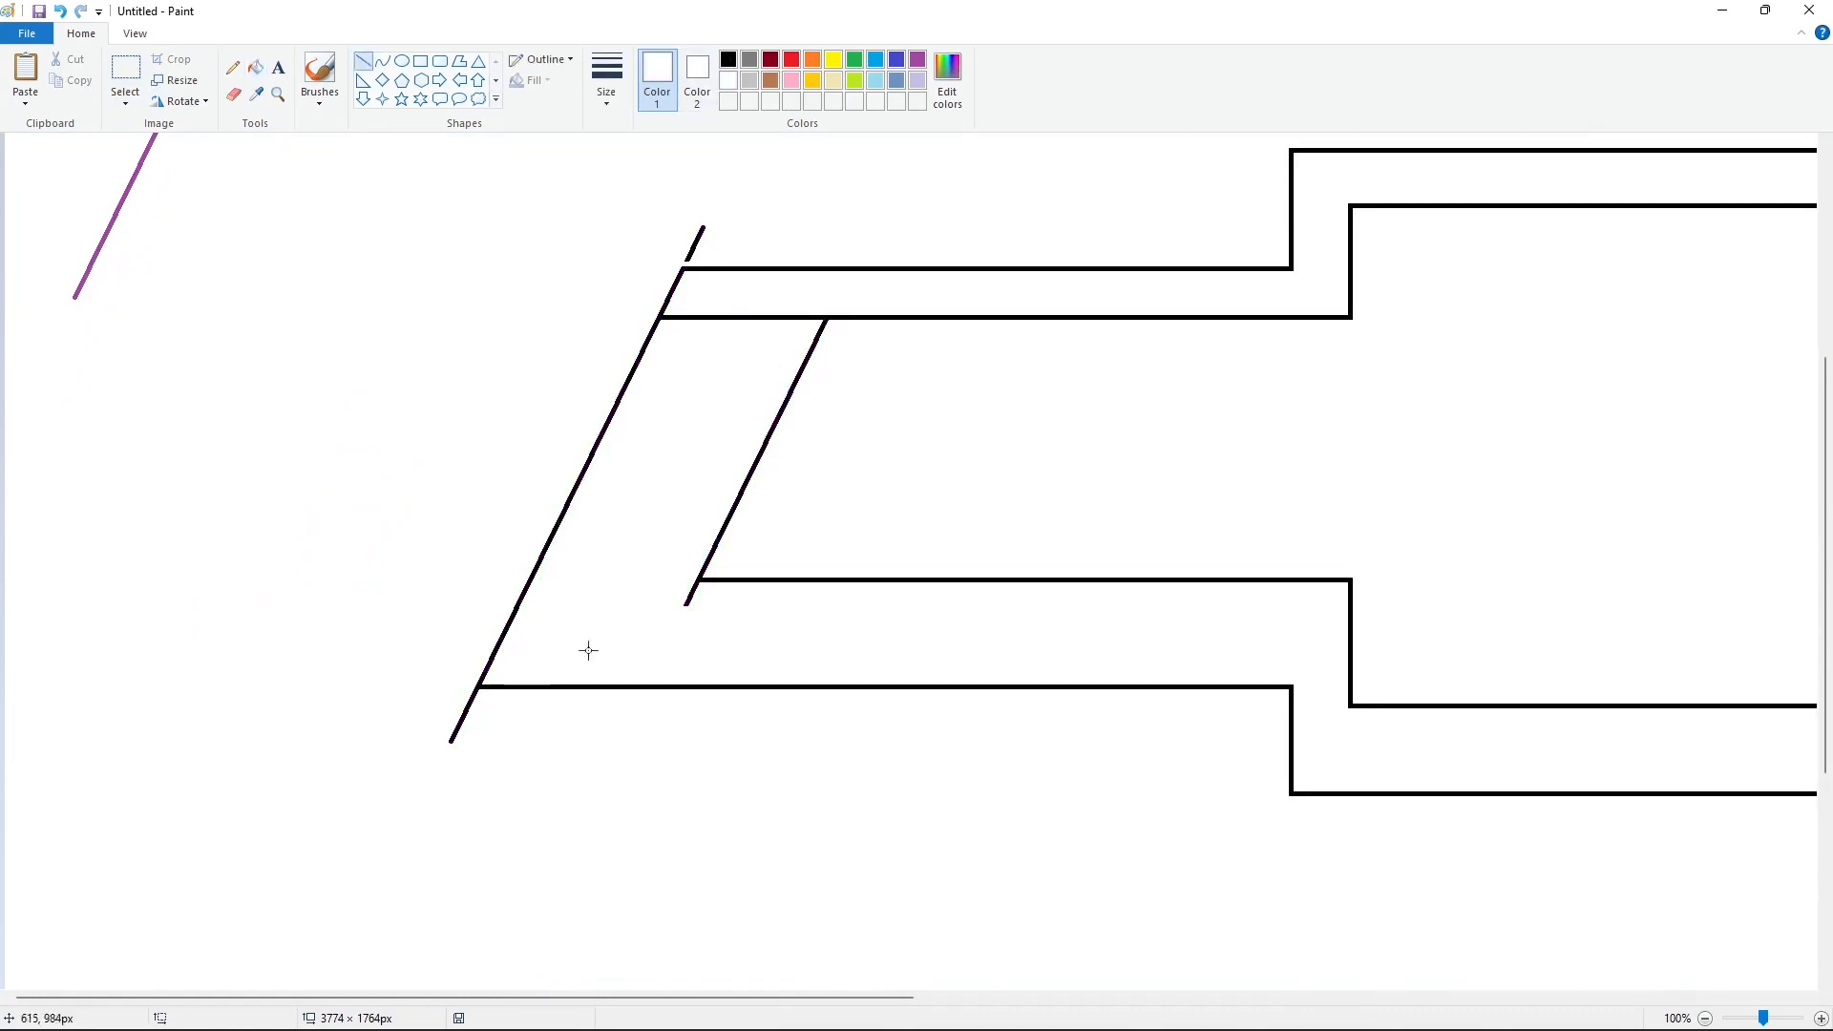
{"action": "left_click", "coordinate": [725, 590]}
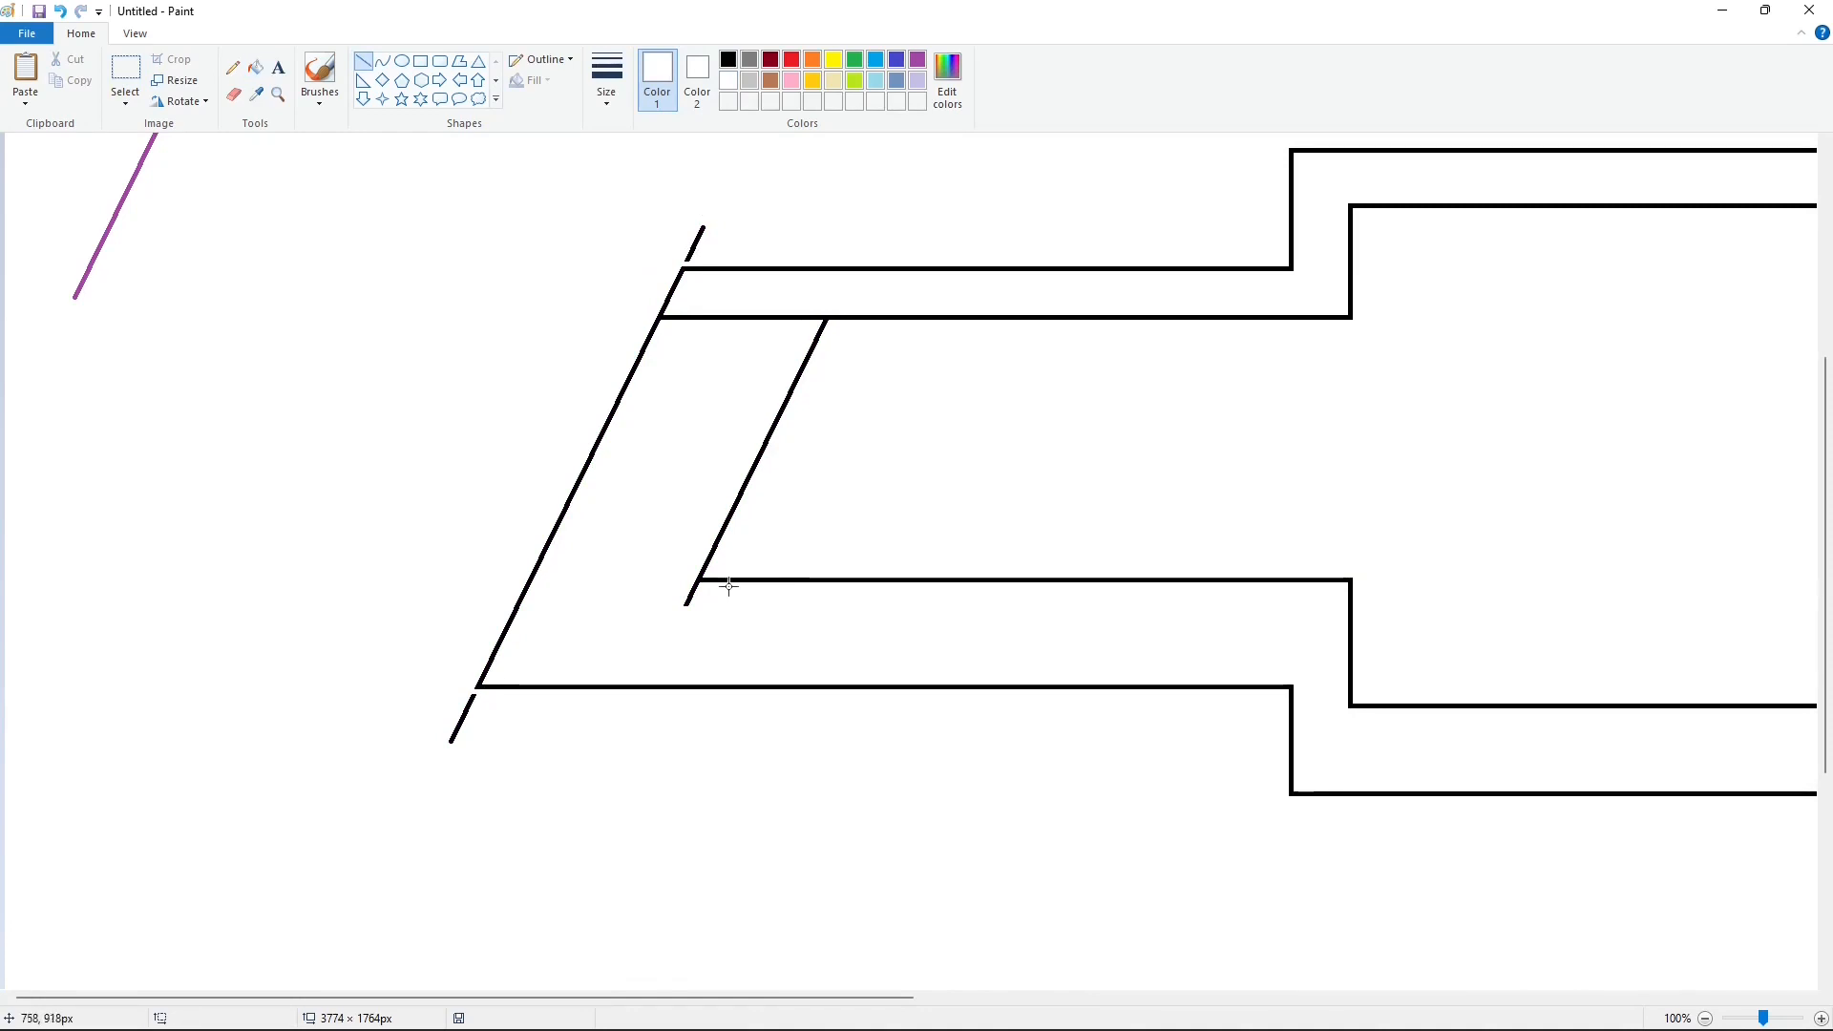
{"action": "left_click_drag", "start_coordinate": [729, 586], "coordinate": [665, 586]}
Step: Erase the three detached slanted line ends with white fill
{"action": "left_click", "coordinate": [255, 67]}
{"action": "left_click", "coordinate": [690, 598]}
{"action": "left_click", "coordinate": [695, 242]}
{"action": "left_click", "coordinate": [463, 716]}
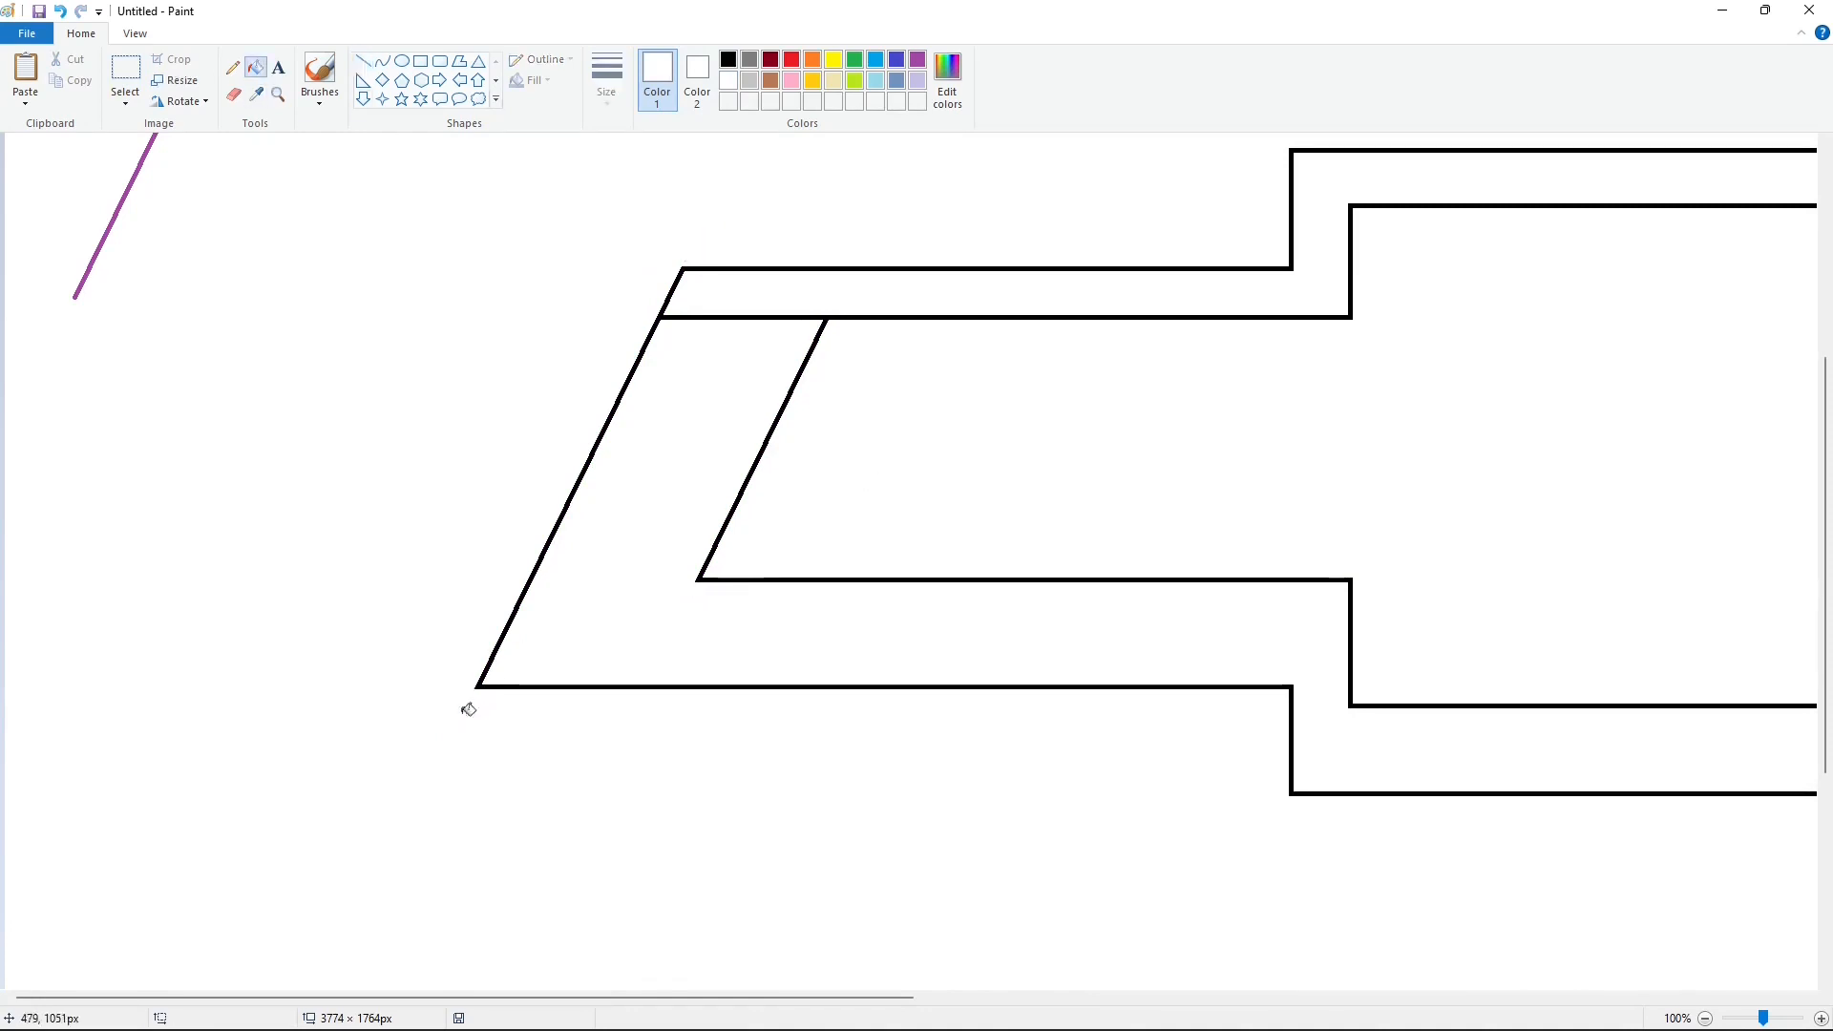
{"action": "left_click", "coordinate": [1707, 1019]}
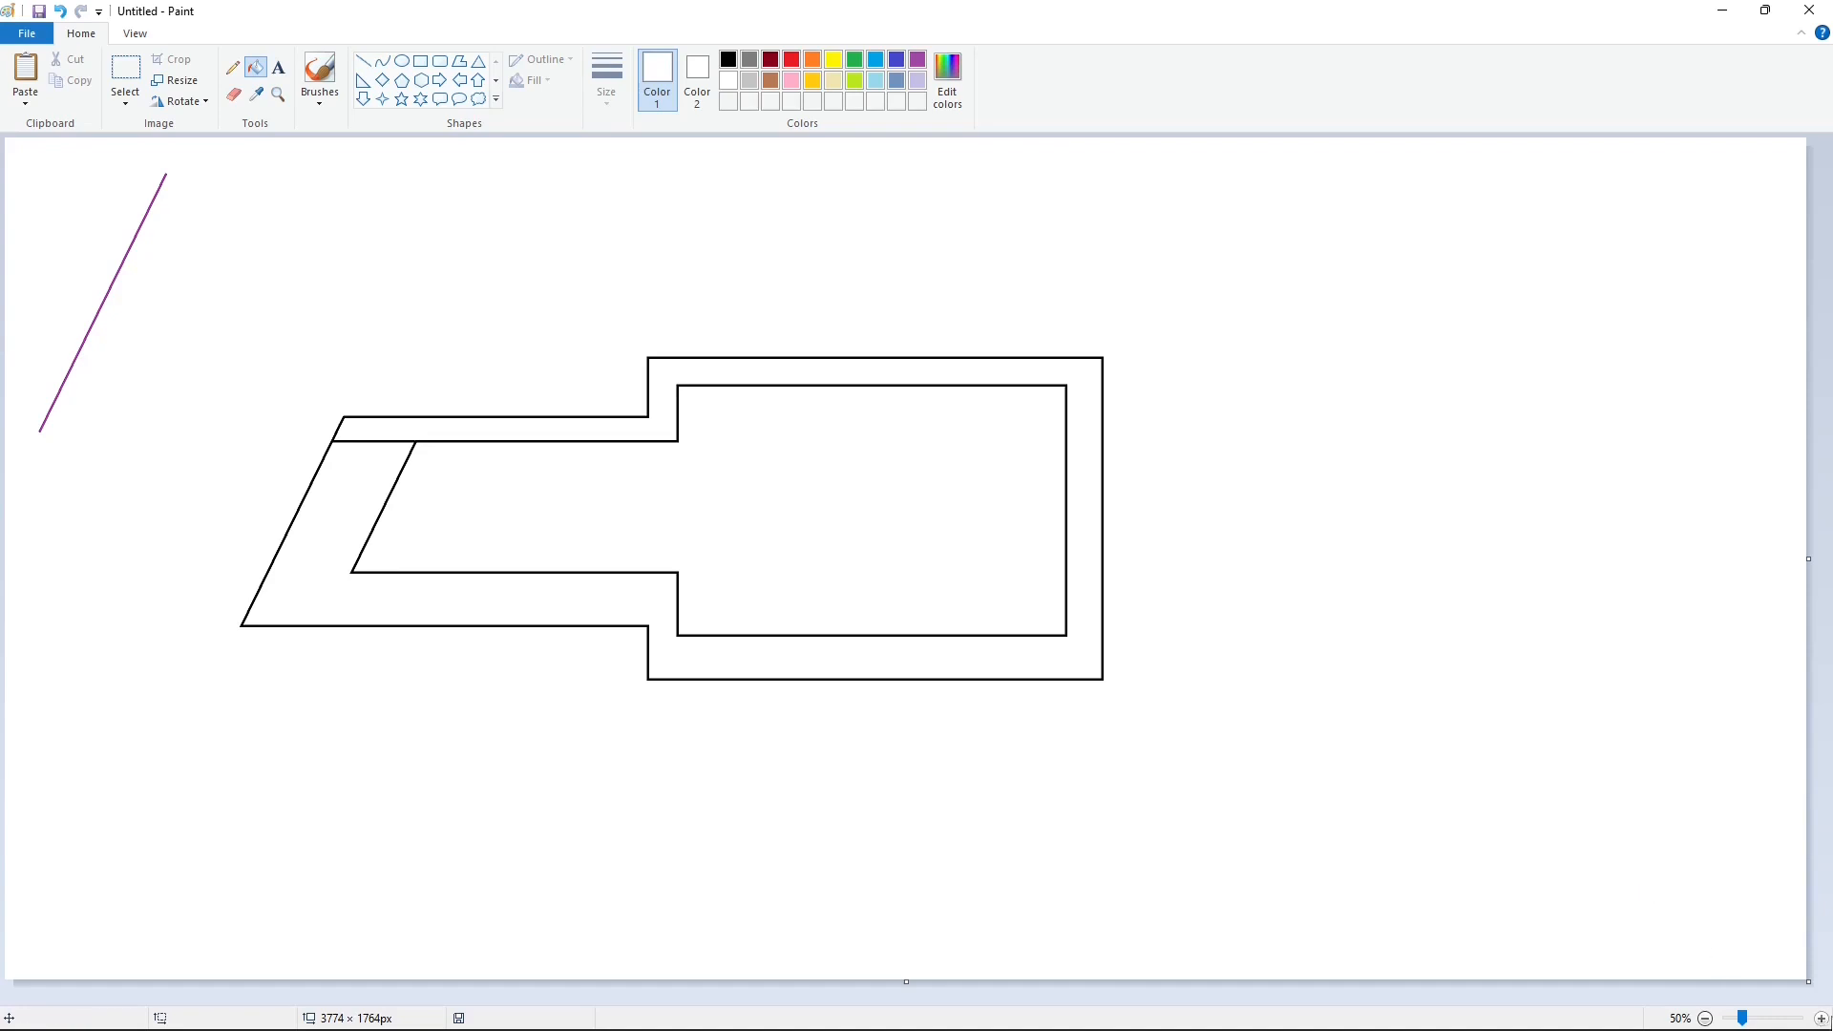
Step: Cut the upper inner line between the two slanted edges at both ends with white lines and erase that segment with white fill
{"action": "left_click", "coordinate": [1822, 1019]}
{"action": "left_click", "coordinate": [364, 61]}
{"action": "left_click_drag", "start_coordinate": [812, 545], "coordinate": [821, 536]}
{"action": "left_click_drag", "start_coordinate": [659, 523], "coordinate": [671, 516]}
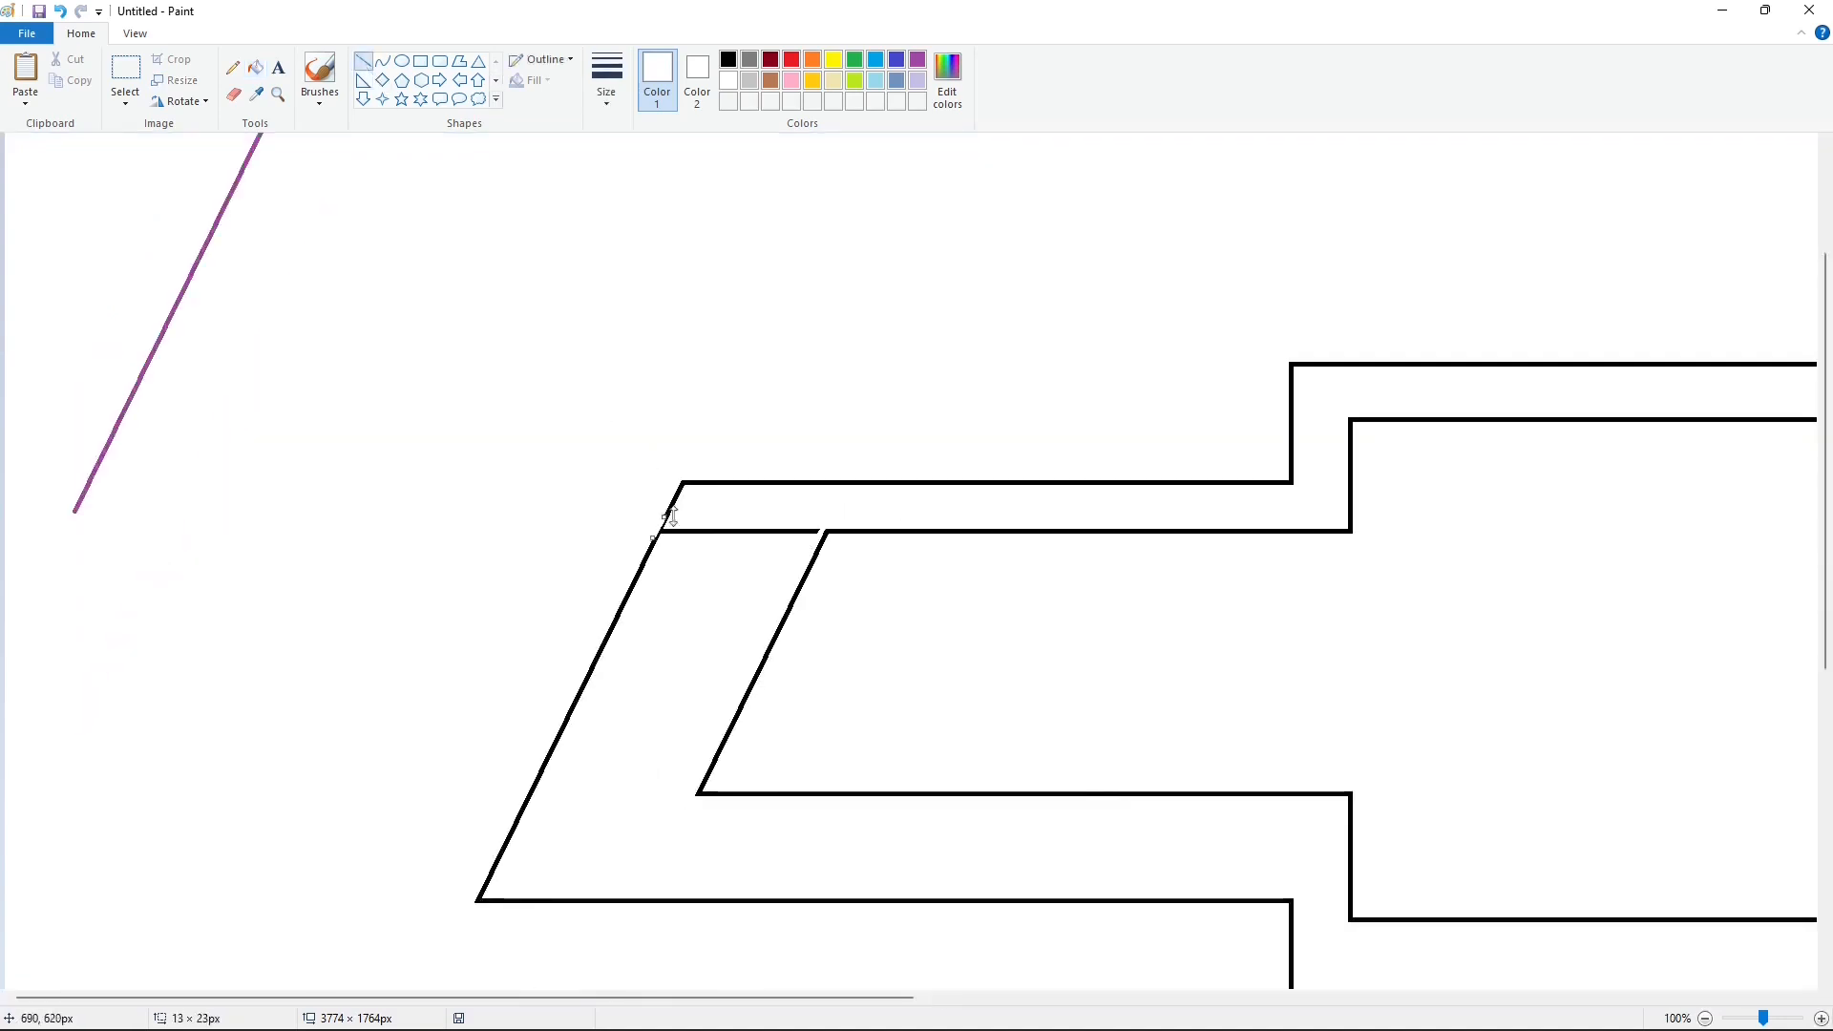
{"action": "left_click", "coordinate": [469, 257]}
{"action": "key", "text": "ctrl+z"}
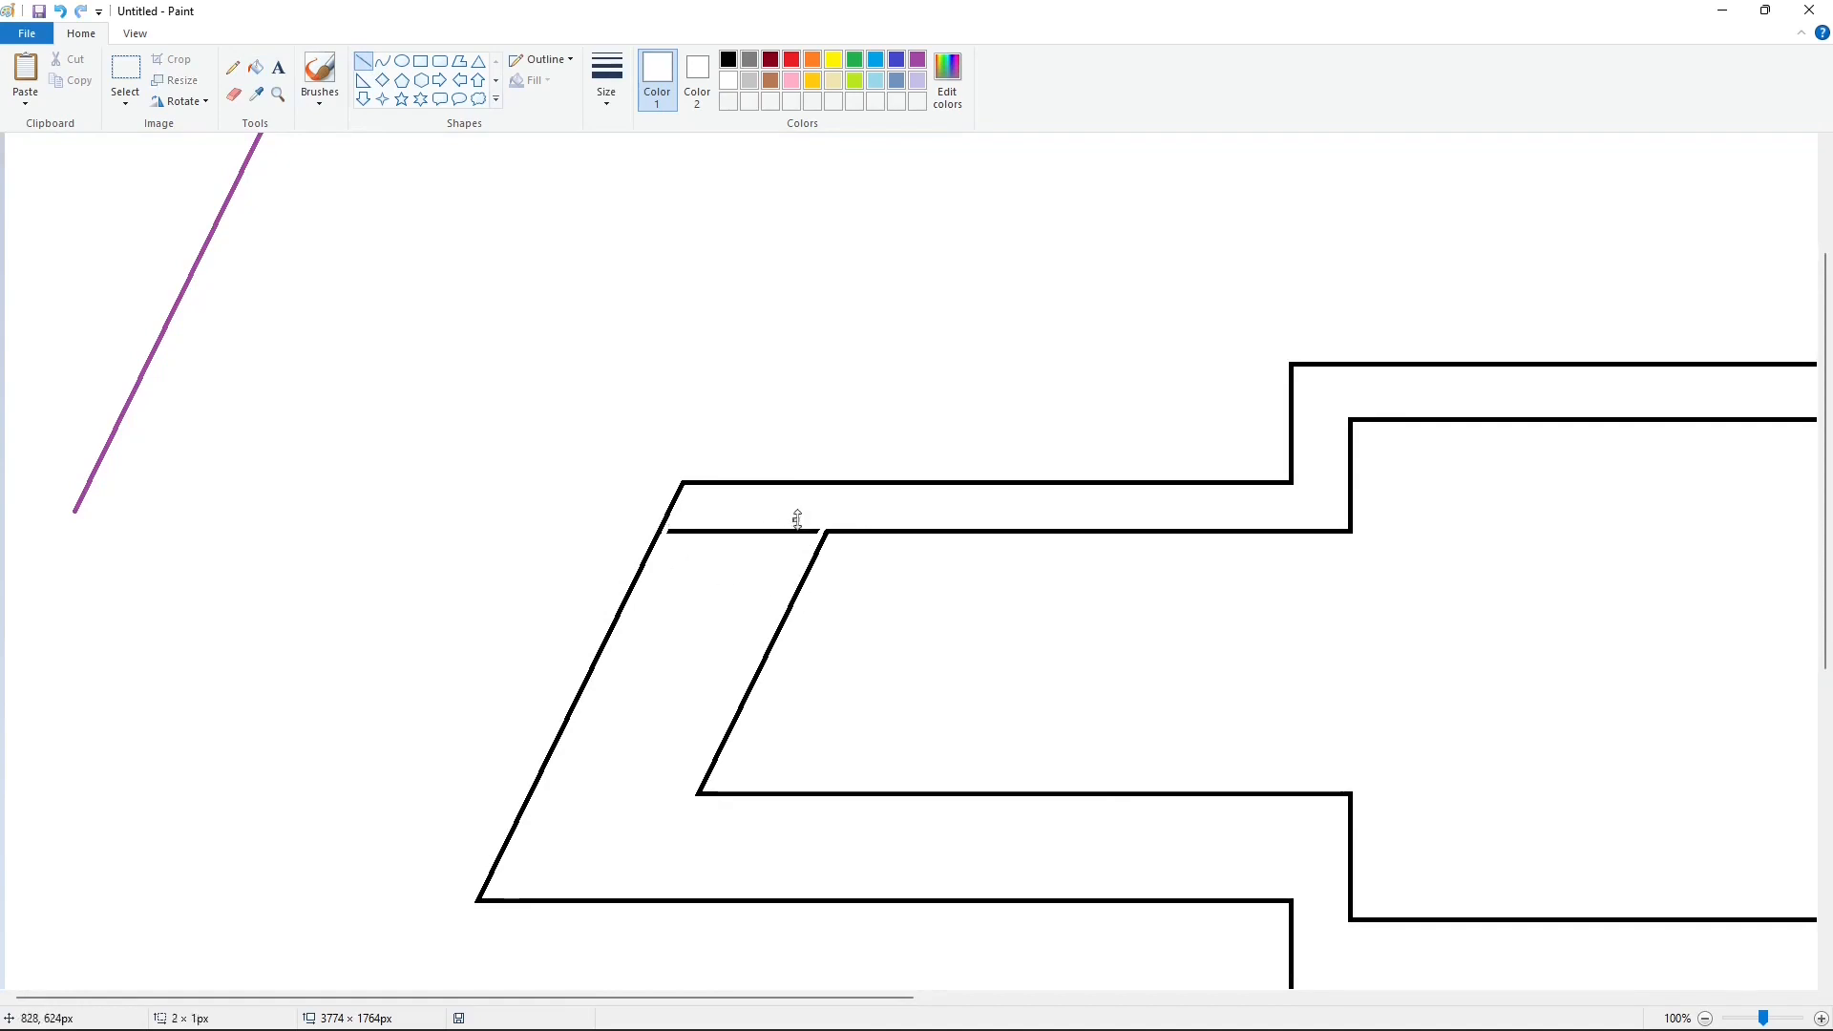
{"action": "left_click", "coordinate": [256, 68]}
{"action": "left_click", "coordinate": [740, 531]}
{"action": "left_click", "coordinate": [1705, 1019]}
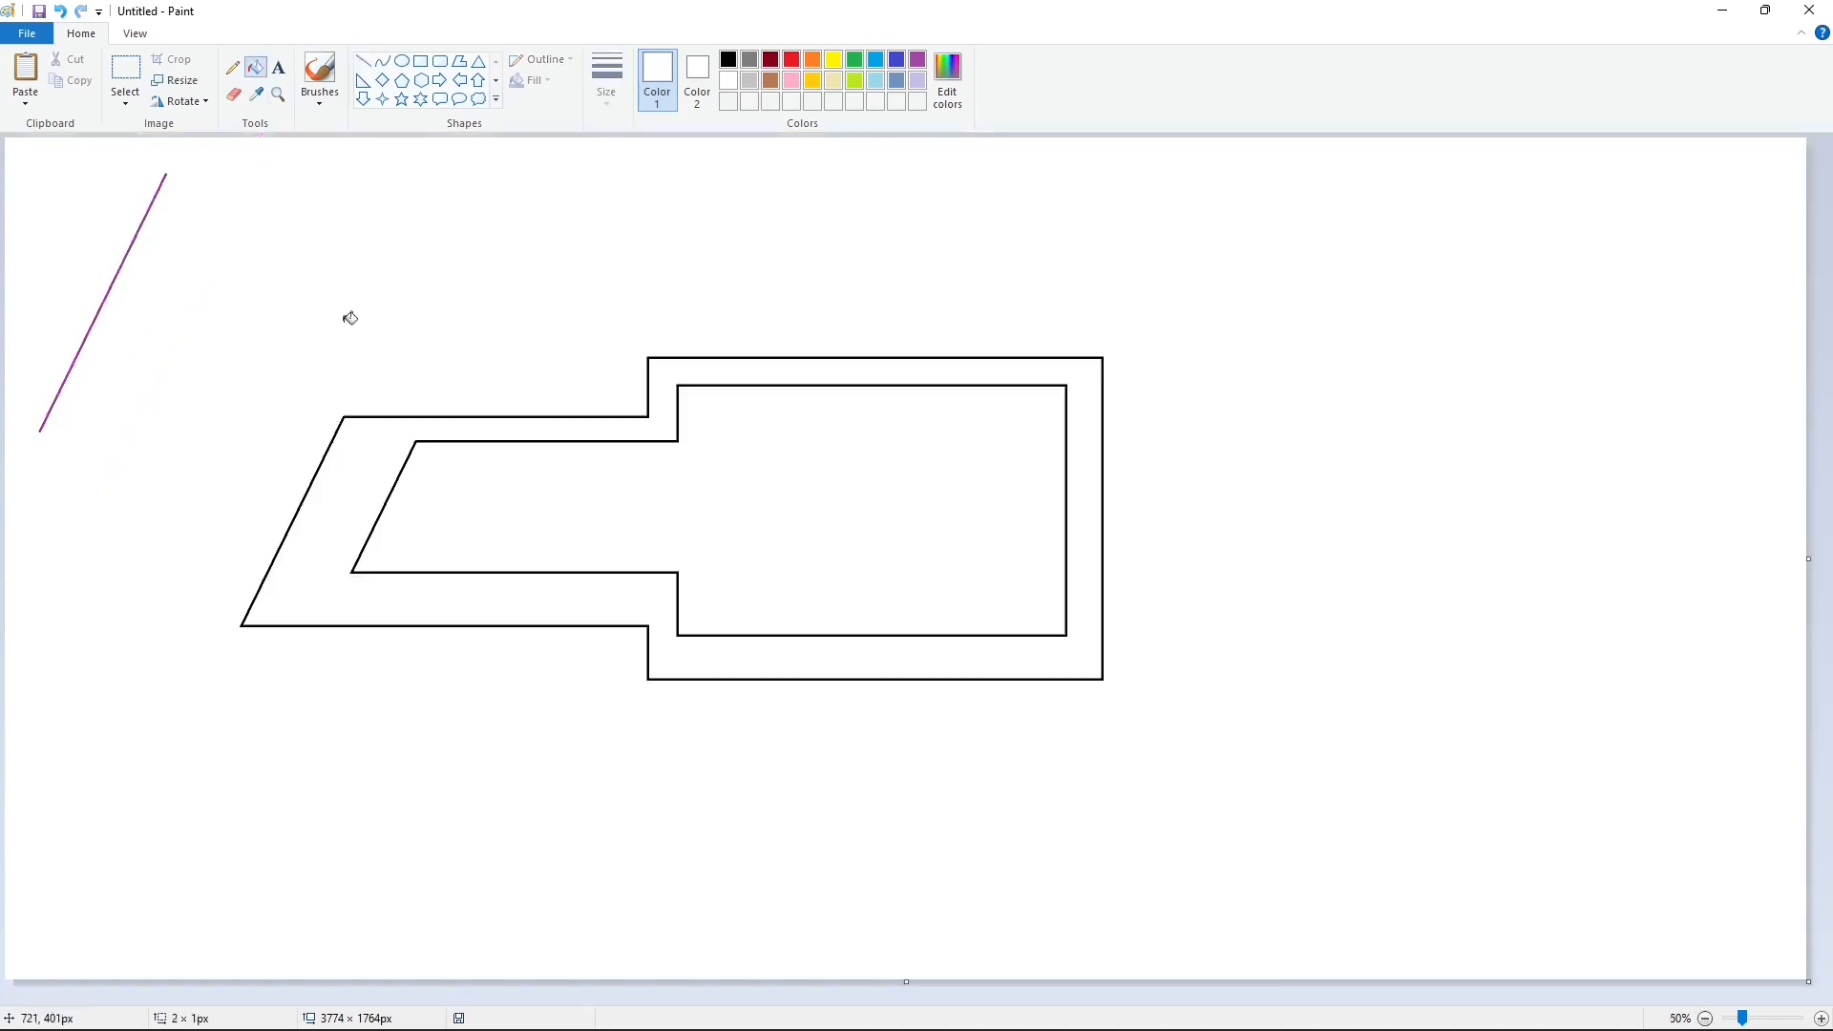
Step: Copy the left arm together with the adjoining left part of the frame
{"action": "left_click", "coordinate": [127, 72]}
{"action": "left_click_drag", "start_coordinate": [206, 343], "coordinate": [756, 701]}
{"action": "key", "text": "ctrl+c"}
{"action": "key", "text": "ctrl+v"}
{"action": "left_click", "coordinate": [197, 105]}
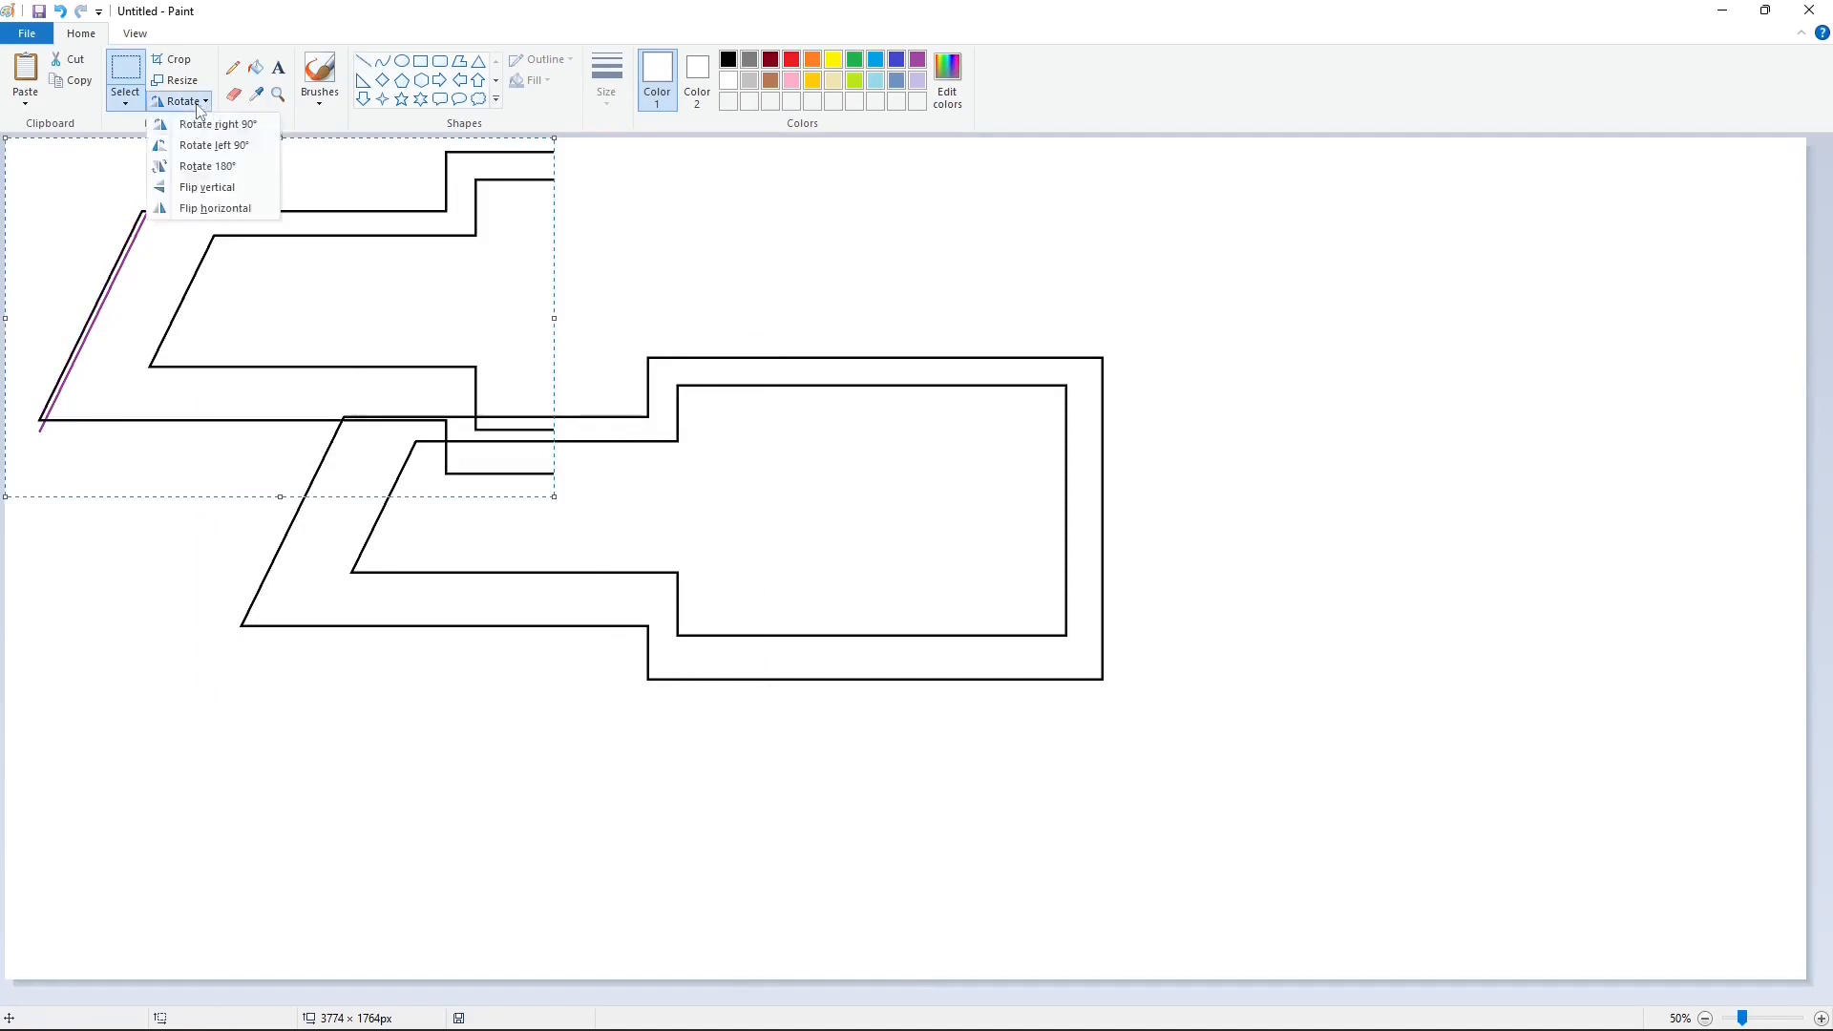
{"action": "left_click", "coordinate": [215, 208]}
{"action": "left_click_drag", "start_coordinate": [160, 269], "coordinate": [1167, 474]}
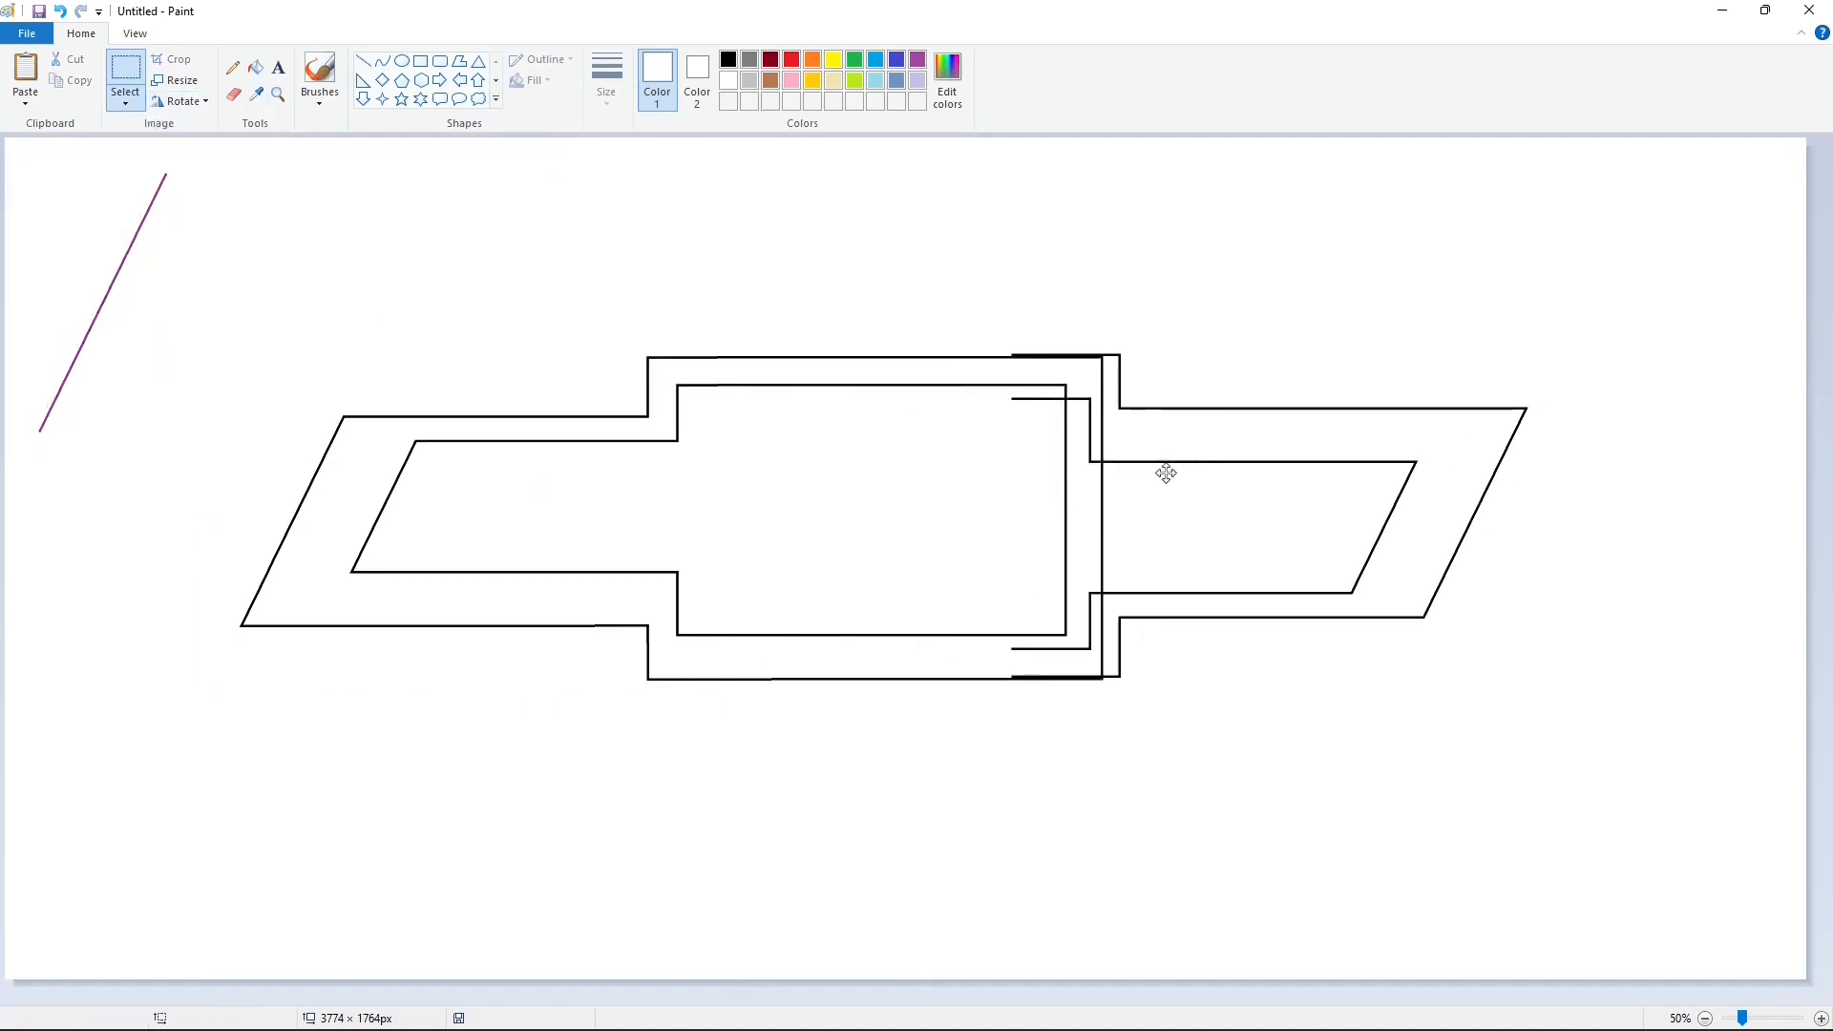
{"action": "key", "text": "Delete"}
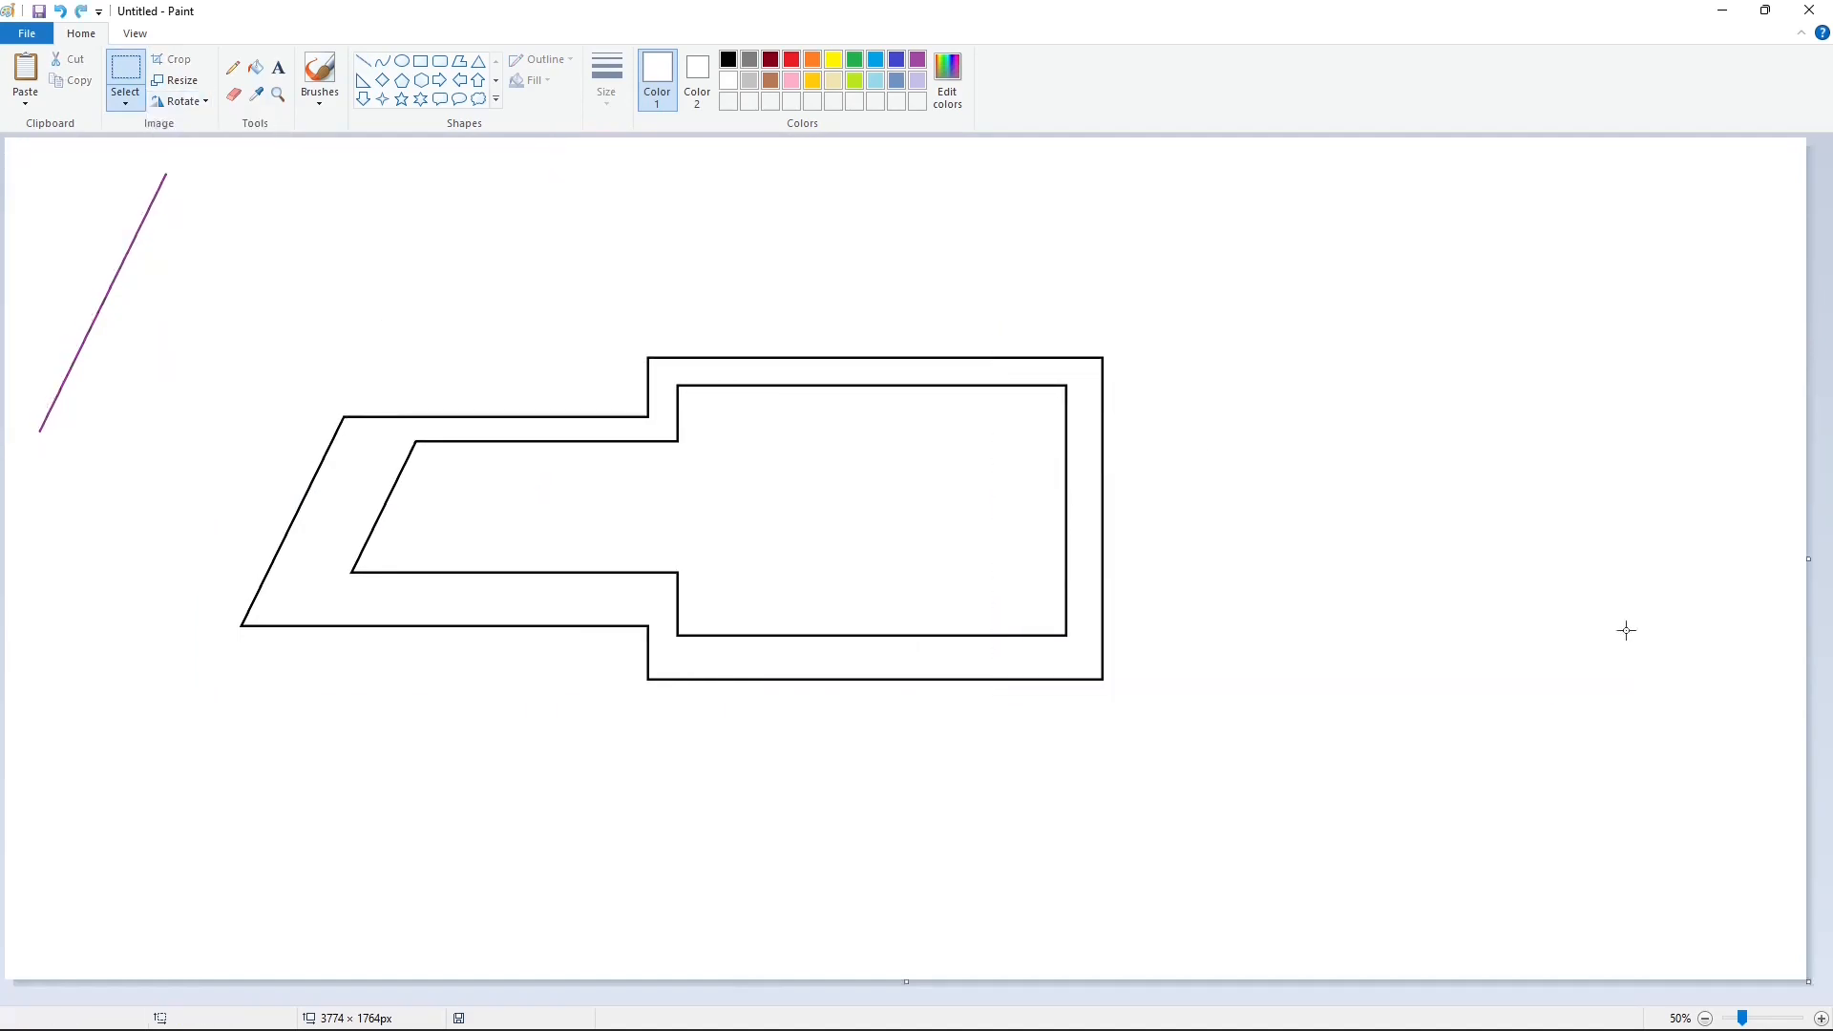
Step: Fill the logo's inner and outer outlines with purple
{"action": "left_click", "coordinate": [1821, 1019]}
{"action": "left_click", "coordinate": [917, 60]}
{"action": "left_click_drag", "start_coordinate": [859, 999], "coordinate": [1364, 1008]}
{"action": "left_click", "coordinate": [256, 67]}
{"action": "left_click", "coordinate": [1353, 577]}
{"action": "left_click", "coordinate": [1402, 638]}
Step: Paste the copied arm, flip it horizontally and vertically, and place it over the purple frame
{"action": "scroll", "coordinate": [1433, 673], "scroll_direction": "down", "scroll_amount": 5}
{"action": "key", "text": "ctrl+v"}
{"action": "left_click", "coordinate": [184, 101]}
{"action": "left_click", "coordinate": [213, 208]}
{"action": "left_click", "coordinate": [186, 101]}
{"action": "left_click", "coordinate": [190, 190]}
{"action": "left_click_drag", "start_coordinate": [78, 544], "coordinate": [365, 514]}
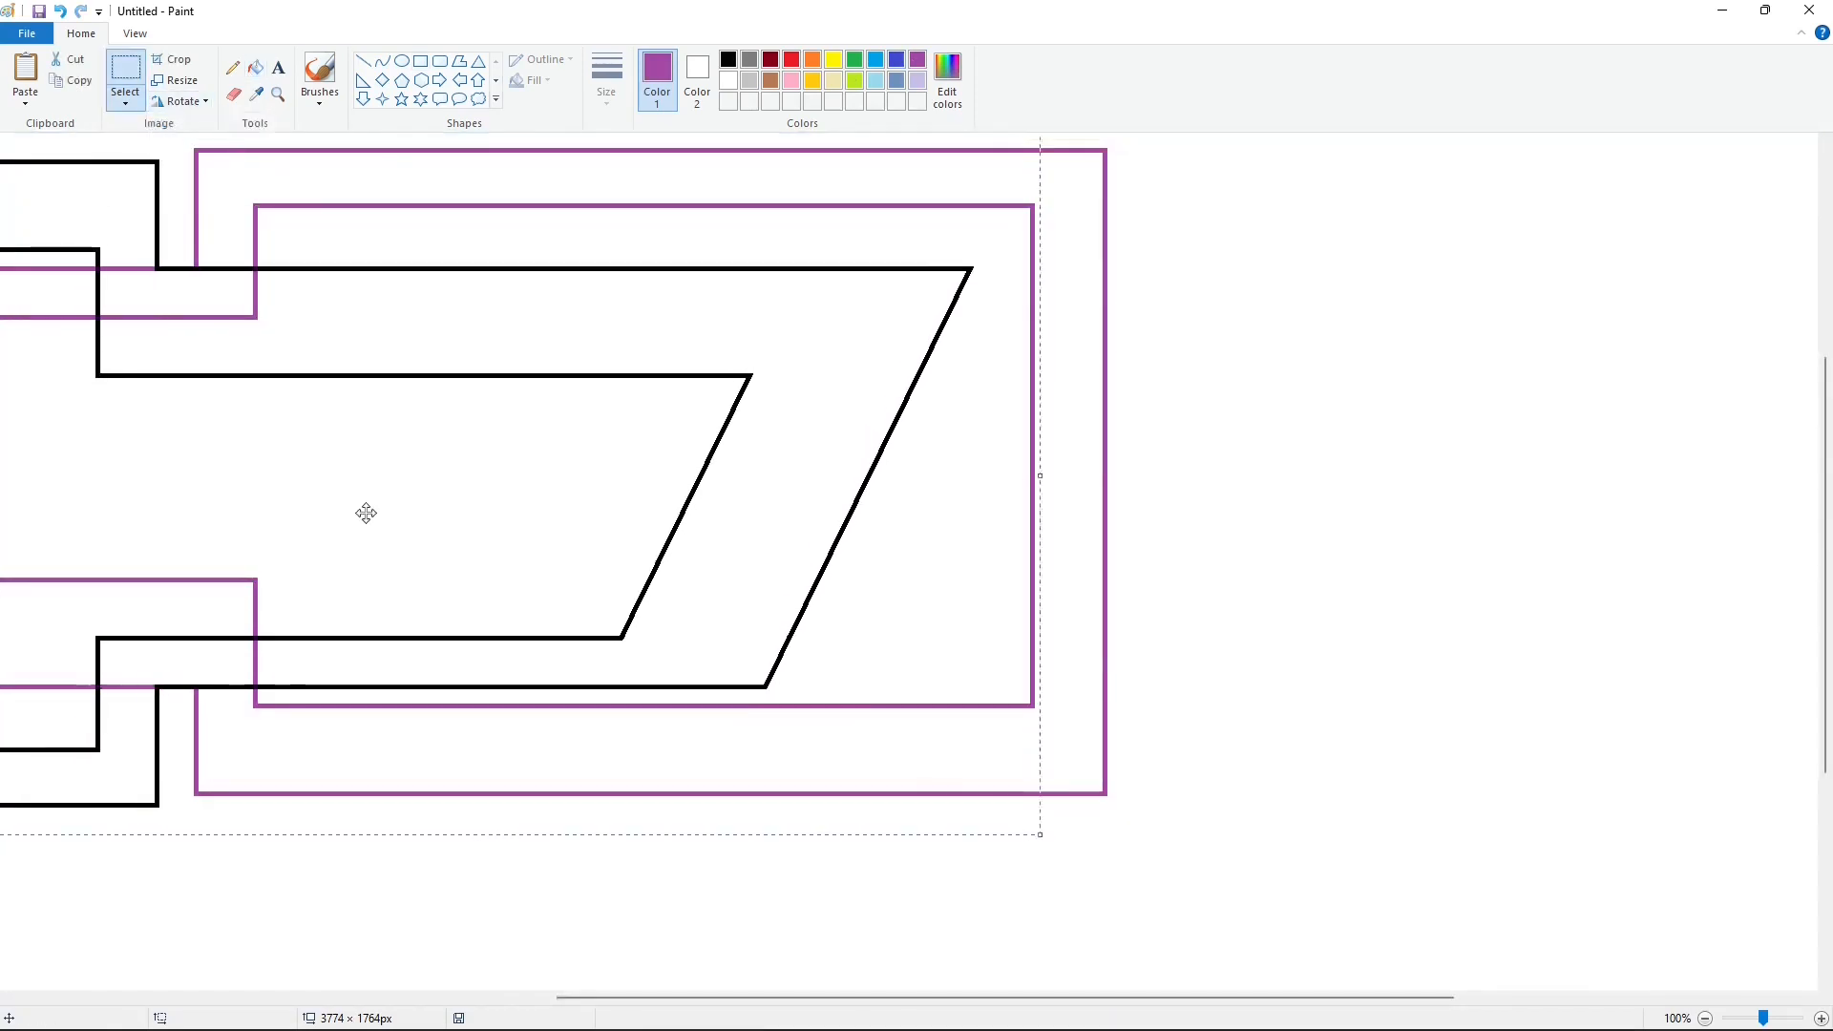
Step: Shift the pasted arm right until its outer step lines up with the frame's outer right edge
{"action": "key", "text": "Right"}
{"action": "key", "text": "Right"}
{"action": "key", "text": "Right"}
{"action": "key", "text": "Right"}
{"action": "key", "text": "Right"}
{"action": "key", "text": "Right"}
{"action": "key", "text": "Right"}
{"action": "key", "text": "Right"}
{"action": "key", "text": "Right"}
{"action": "key", "text": "Right"}
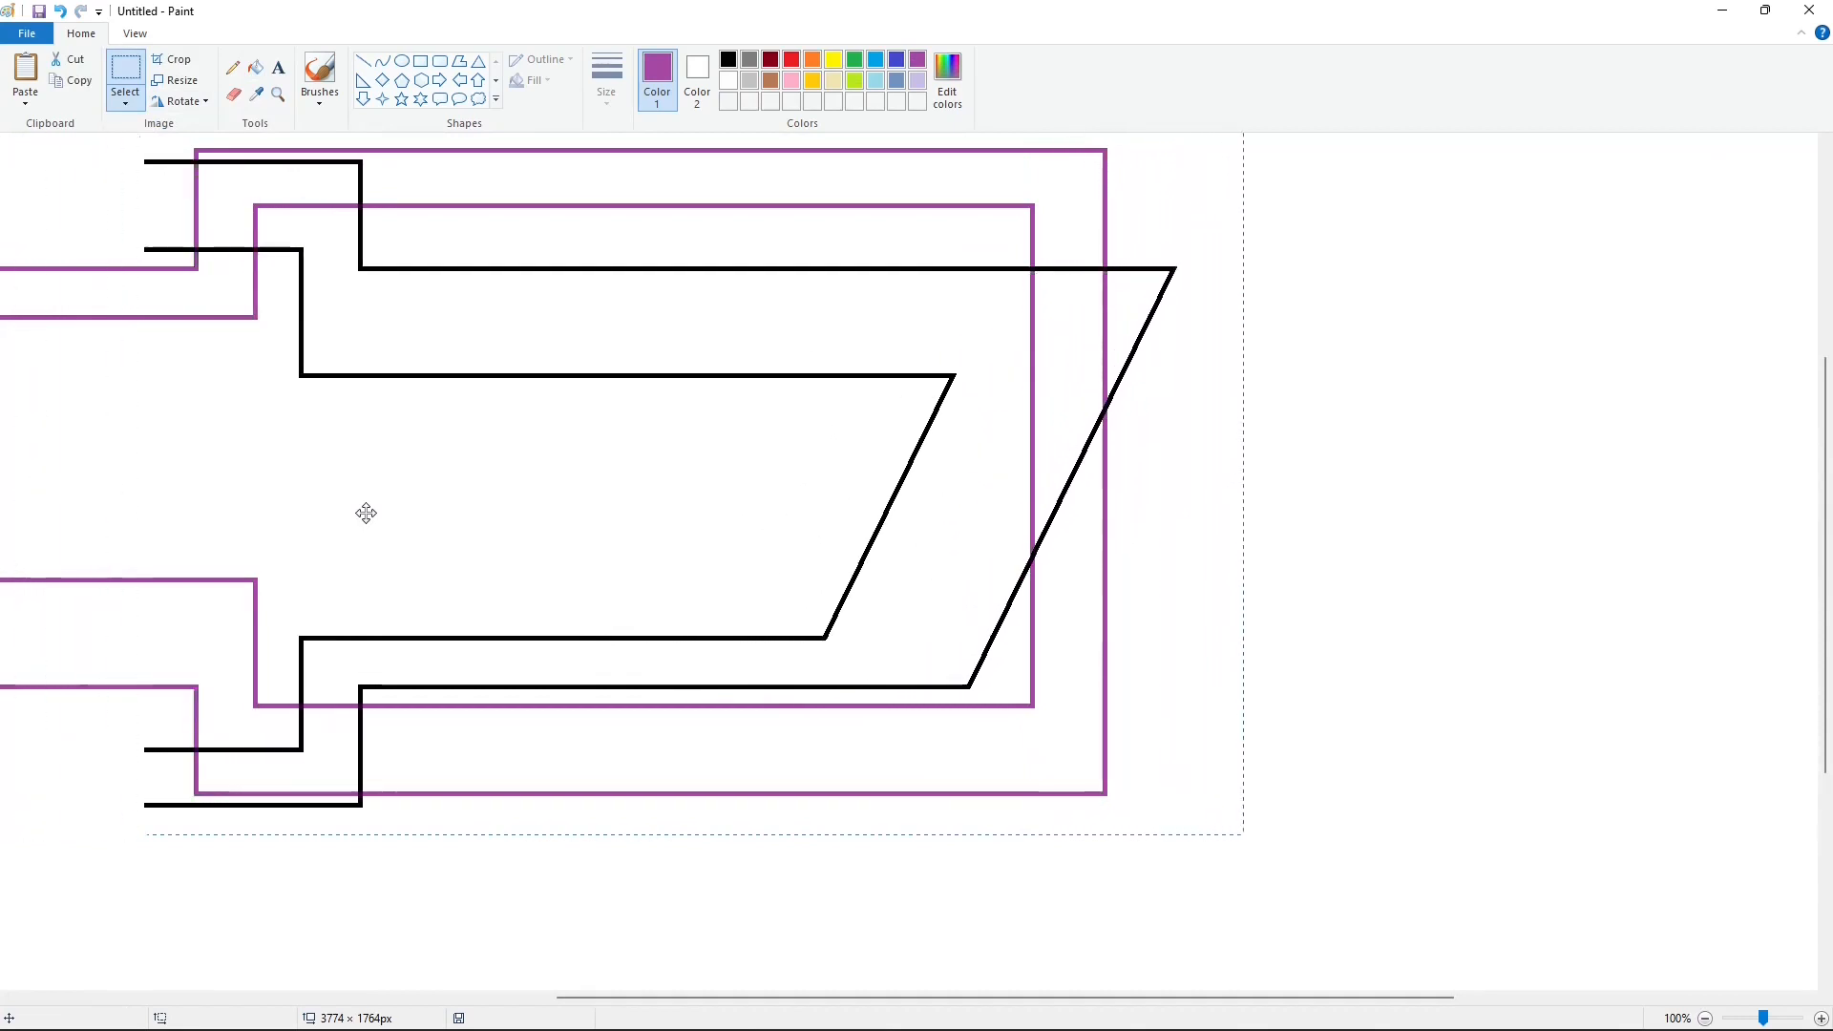
{"action": "key", "text": "Right"}
{"action": "key", "text": "Right"}
{"action": "key", "text": "Right"}
{"action": "key", "text": "Right"}
{"action": "key", "text": "Right"}
{"action": "key", "text": "Right"}
{"action": "key", "text": "Right"}
{"action": "key", "text": "Right"}
{"action": "key", "text": "Right"}
{"action": "key", "text": "Right"}
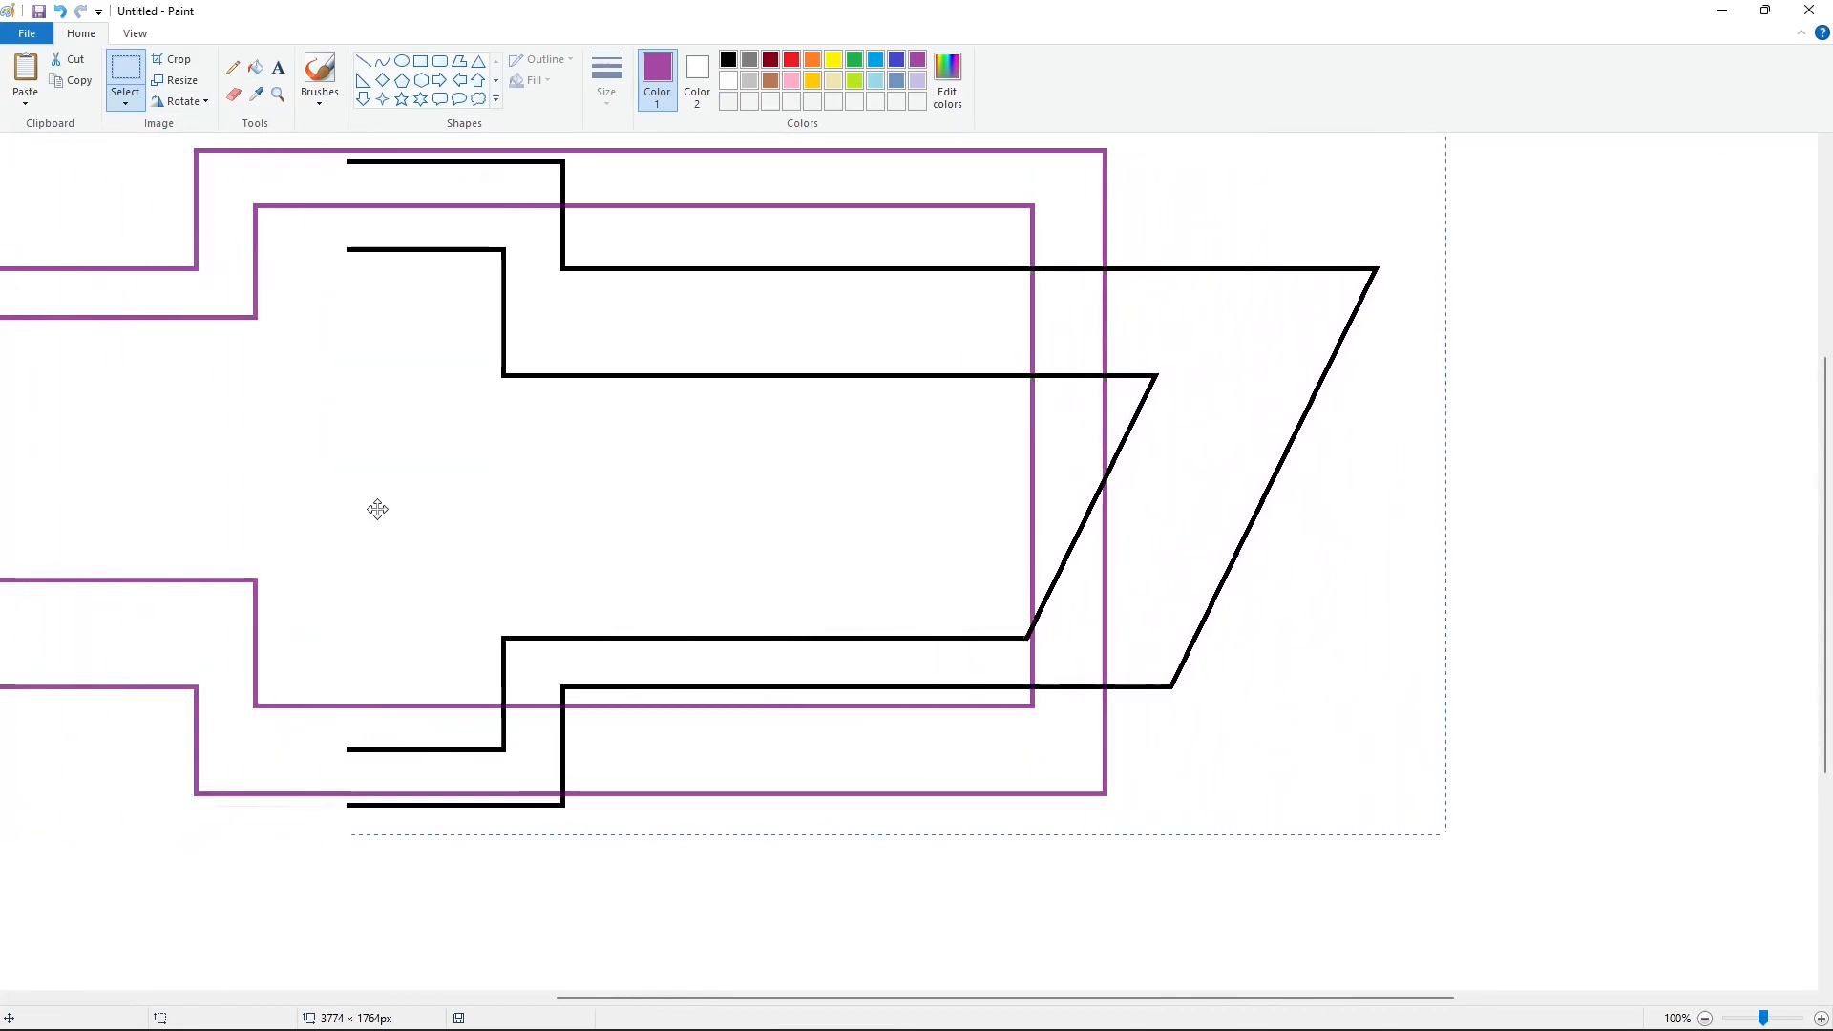
{"action": "key", "text": "Right"}
{"action": "key", "text": "Right"}
{"action": "key", "text": "Right"}
{"action": "key", "text": "Right"}
{"action": "key", "text": "Right"}
{"action": "key", "text": "Right"}
{"action": "key", "text": "Right"}
{"action": "key", "text": "Right"}
{"action": "key", "text": "Right"}
{"action": "key", "text": "Right"}
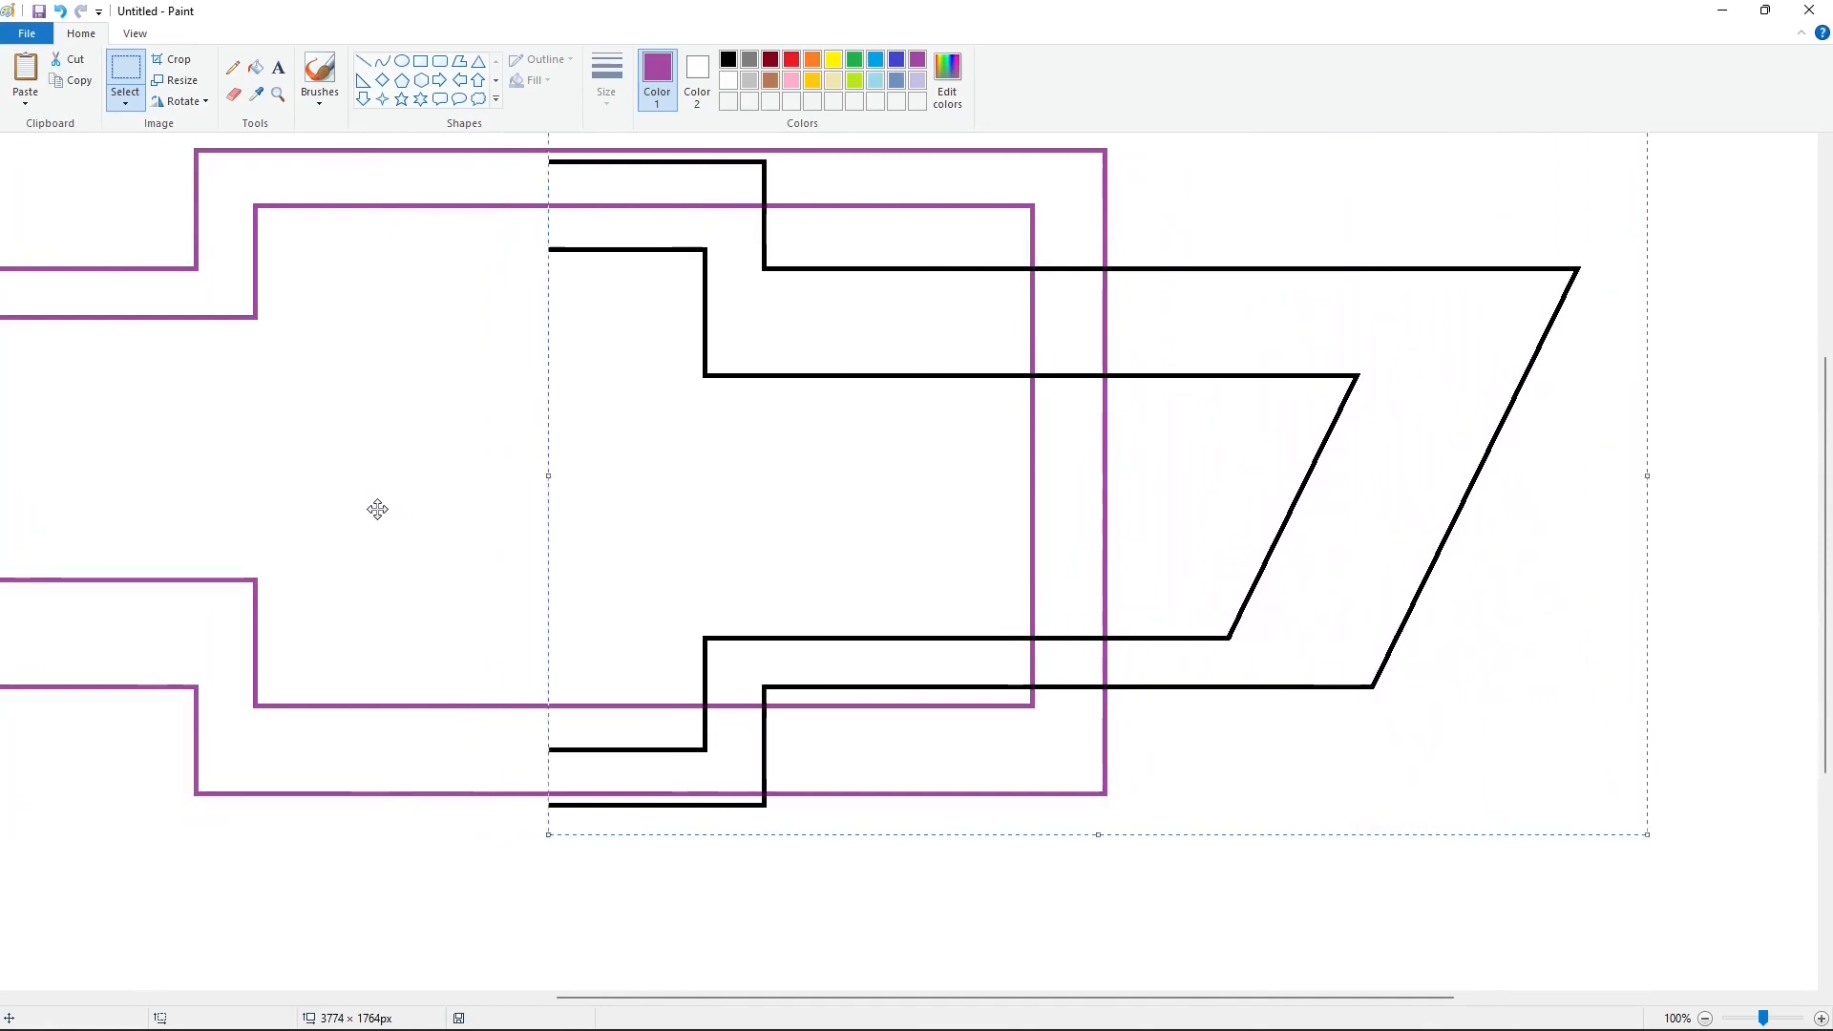
{"action": "key", "text": "Right"}
{"action": "key", "text": "Right"}
{"action": "key", "text": "Right"}
{"action": "key", "text": "Right"}
{"action": "key", "text": "Right"}
{"action": "key", "text": "Right"}
{"action": "key", "text": "Right"}
{"action": "key", "text": "Right"}
{"action": "key", "text": "Right"}
{"action": "key", "text": "Right"}
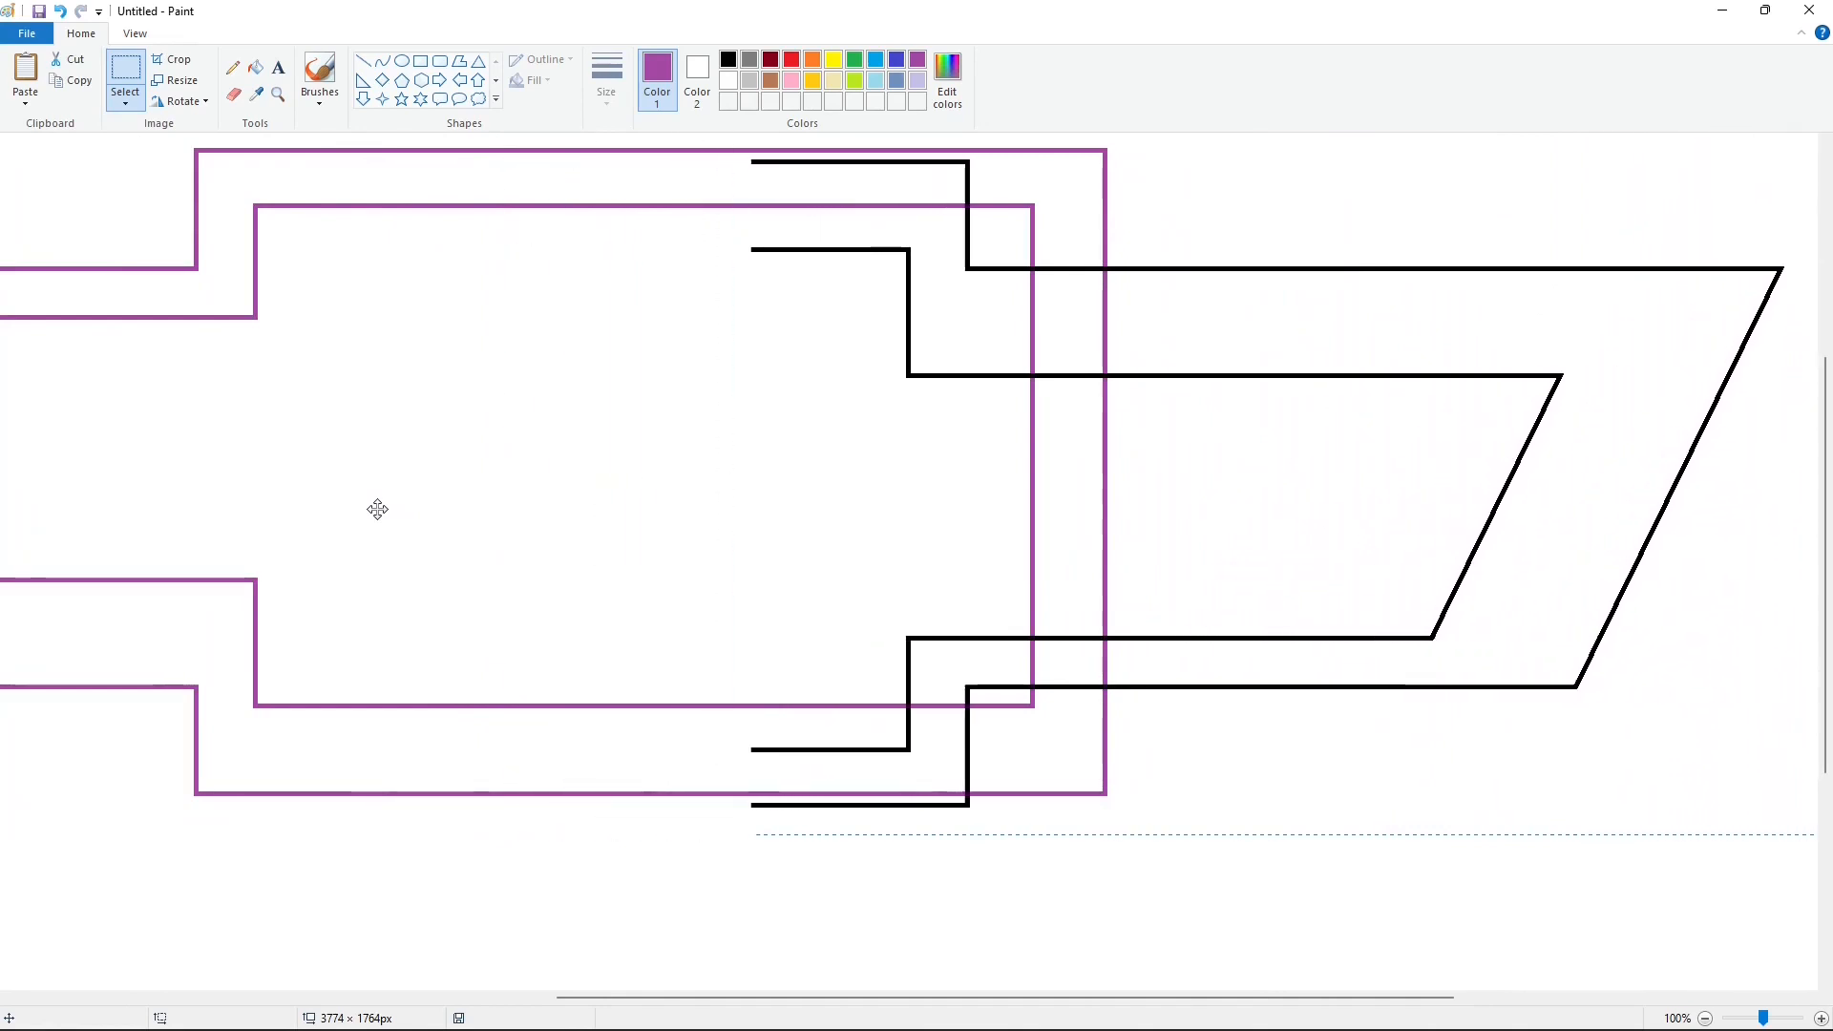
{"action": "key", "text": "Right"}
{"action": "key", "text": "Right"}
{"action": "key", "text": "Right"}
{"action": "key", "text": "Right"}
{"action": "key", "text": "Right"}
{"action": "key", "text": "Right"}
{"action": "key", "text": "Right"}
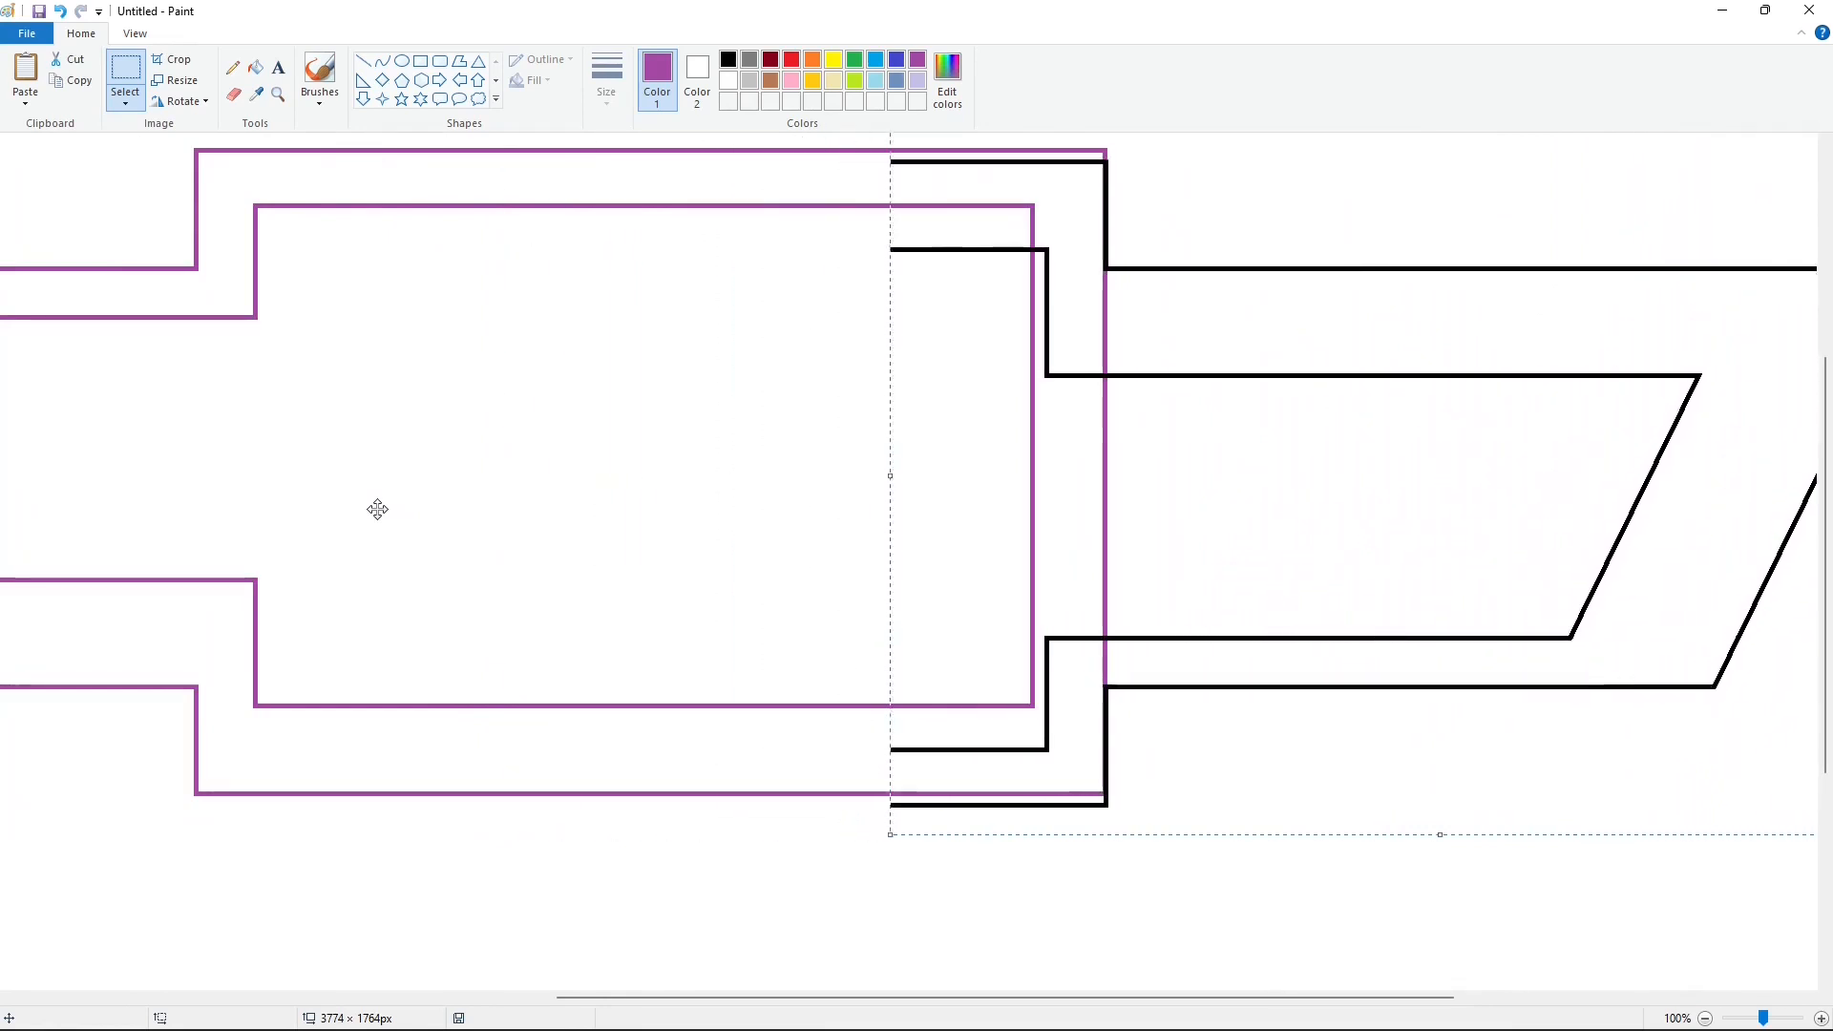
{"action": "left_click", "coordinate": [550, 315]}
Step: Erase the purple outer right edge of the frame where the arm joins it, using white fill
{"action": "left_click", "coordinate": [255, 67]}
{"action": "left_click", "coordinate": [728, 80]}
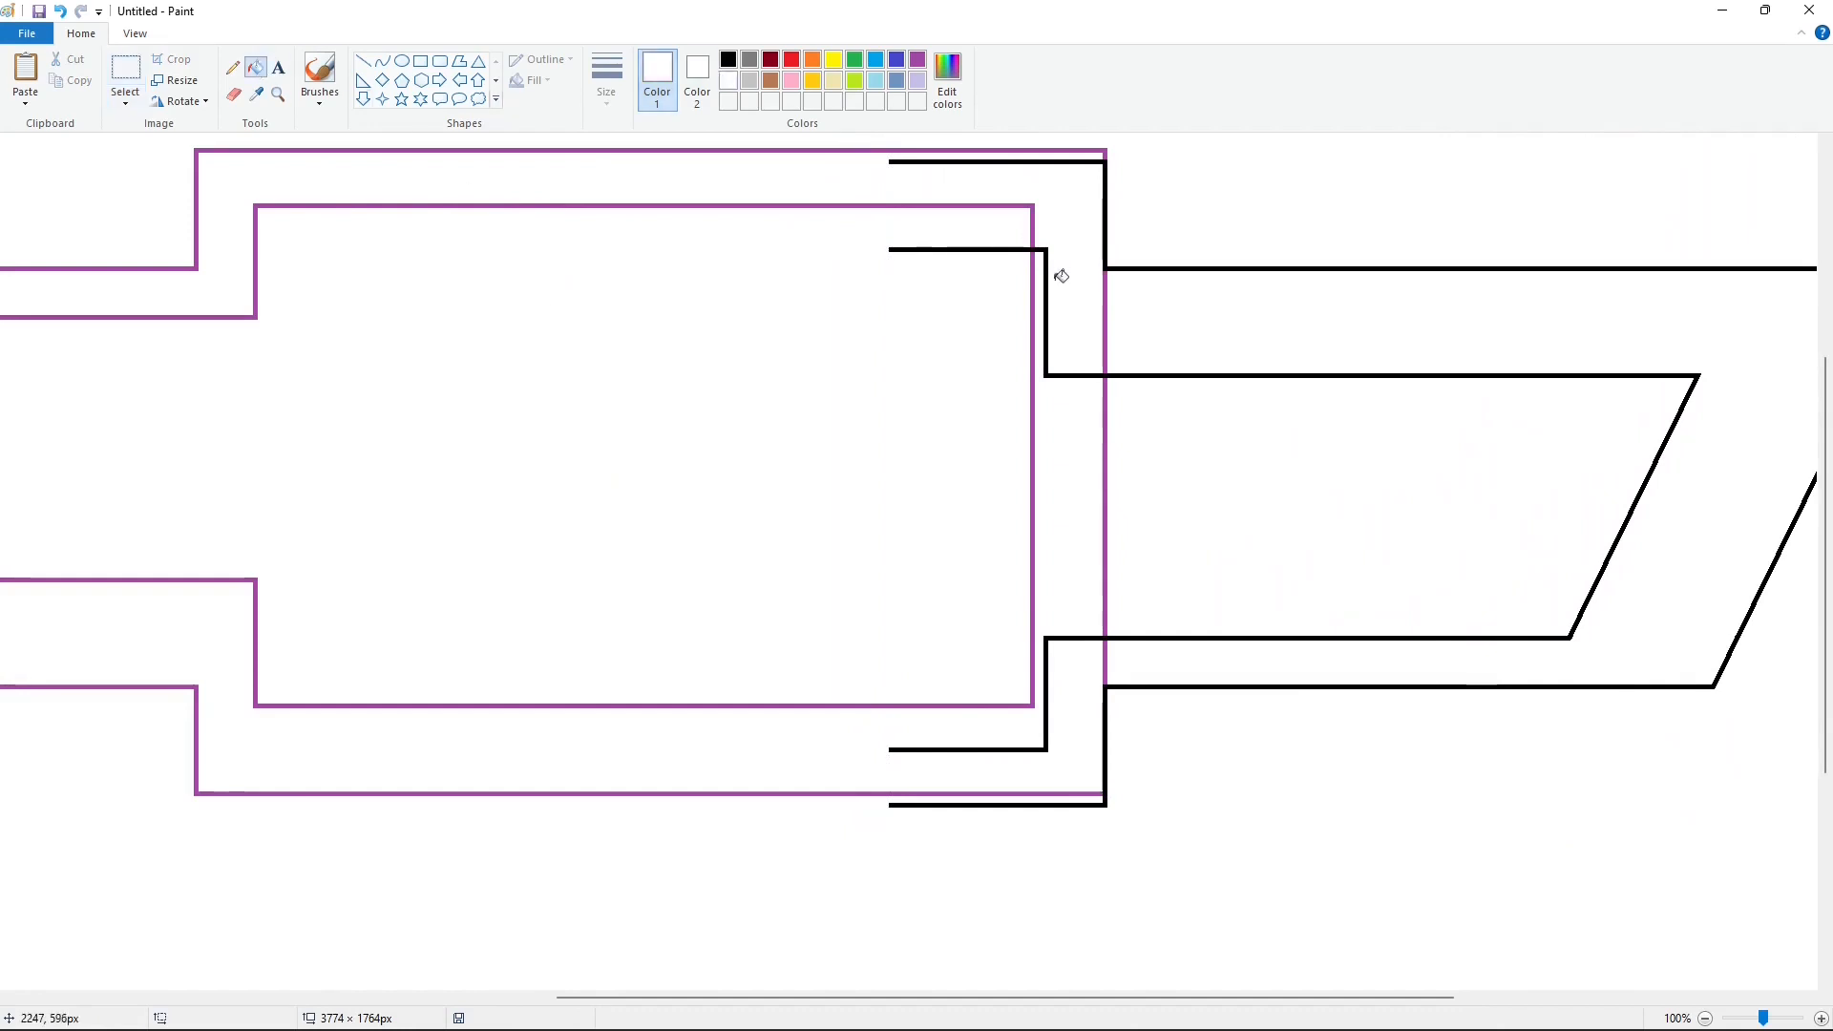
{"action": "left_click", "coordinate": [1106, 294]}
{"action": "left_click", "coordinate": [1106, 425]}
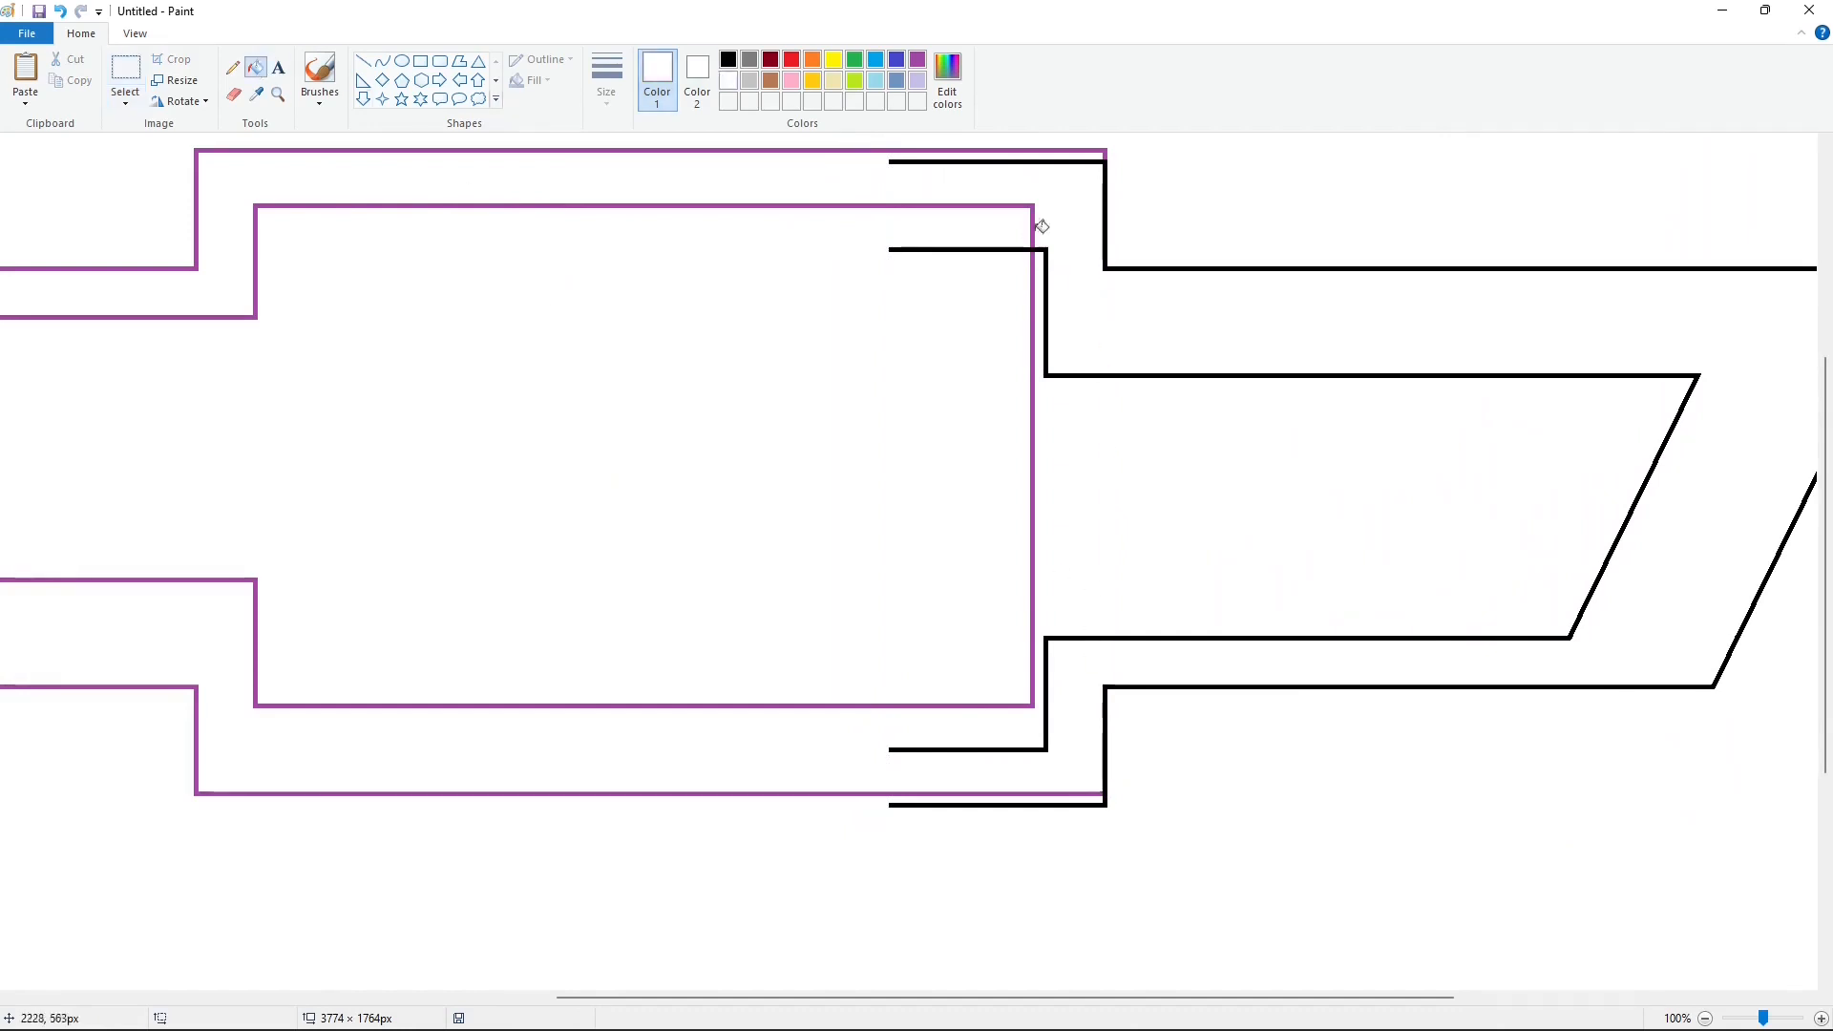
Step: Fill the remaining purple outer and inner outlines with black
{"action": "left_click", "coordinate": [233, 68]}
{"action": "left_click", "coordinate": [255, 68]}
{"action": "left_click", "coordinate": [729, 59]}
{"action": "left_click", "coordinate": [1106, 151]}
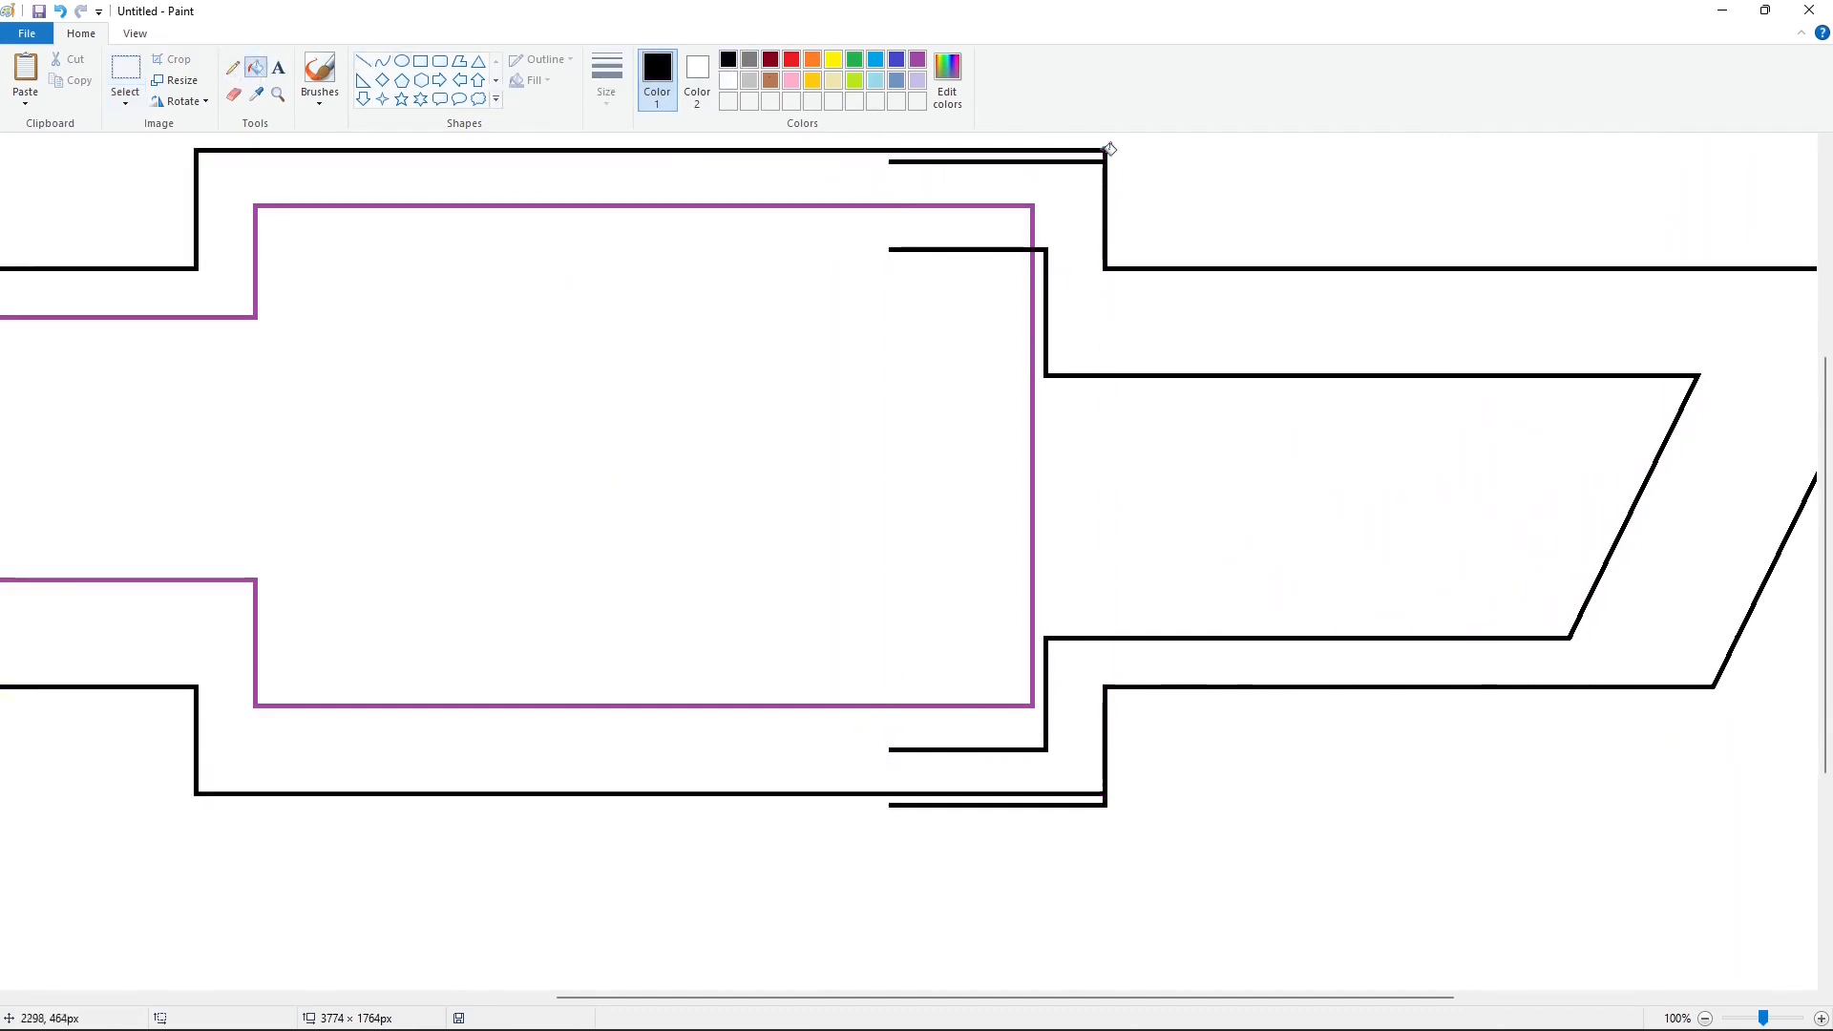
{"action": "left_click", "coordinate": [1032, 207]}
Step: Cut the surplus outer lines from the frame's right corners in white and extend the right arm's inner lines in black to the frame's inner edge
{"action": "left_click", "coordinate": [363, 61]}
{"action": "left_click", "coordinate": [728, 80]}
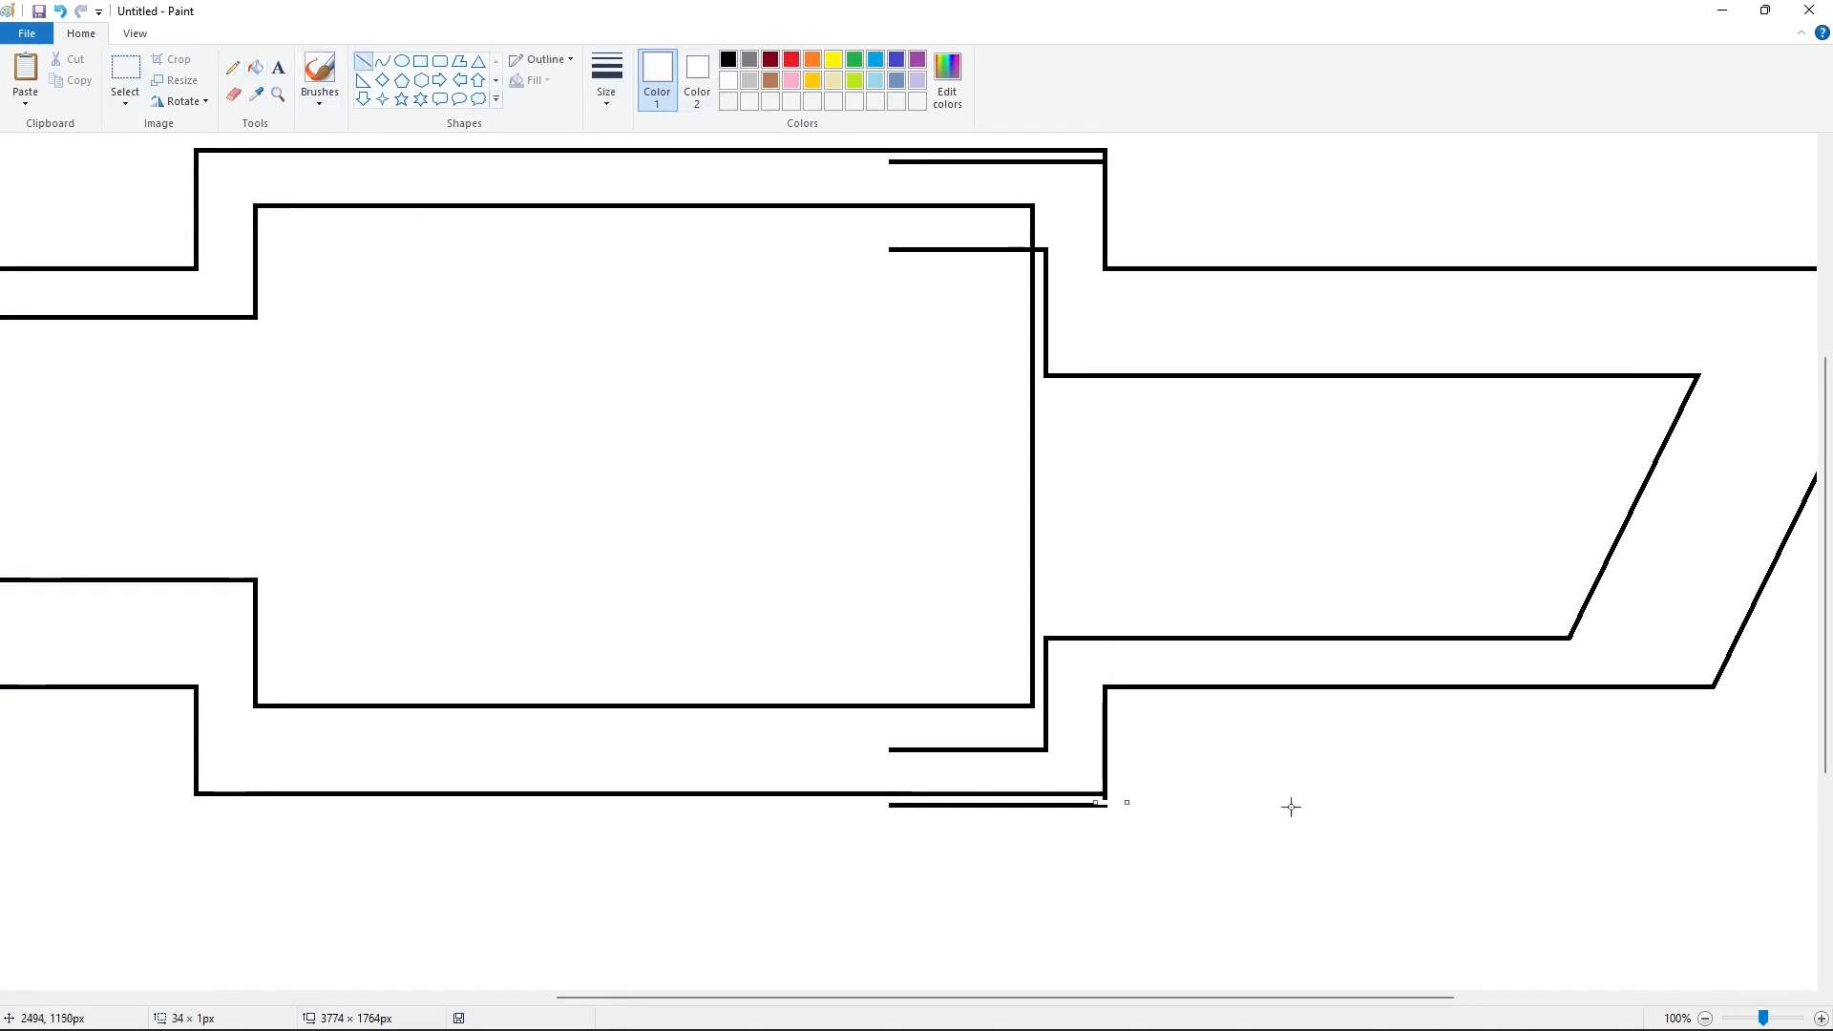
{"action": "left_click_drag", "start_coordinate": [1099, 175], "coordinate": [1099, 153]}
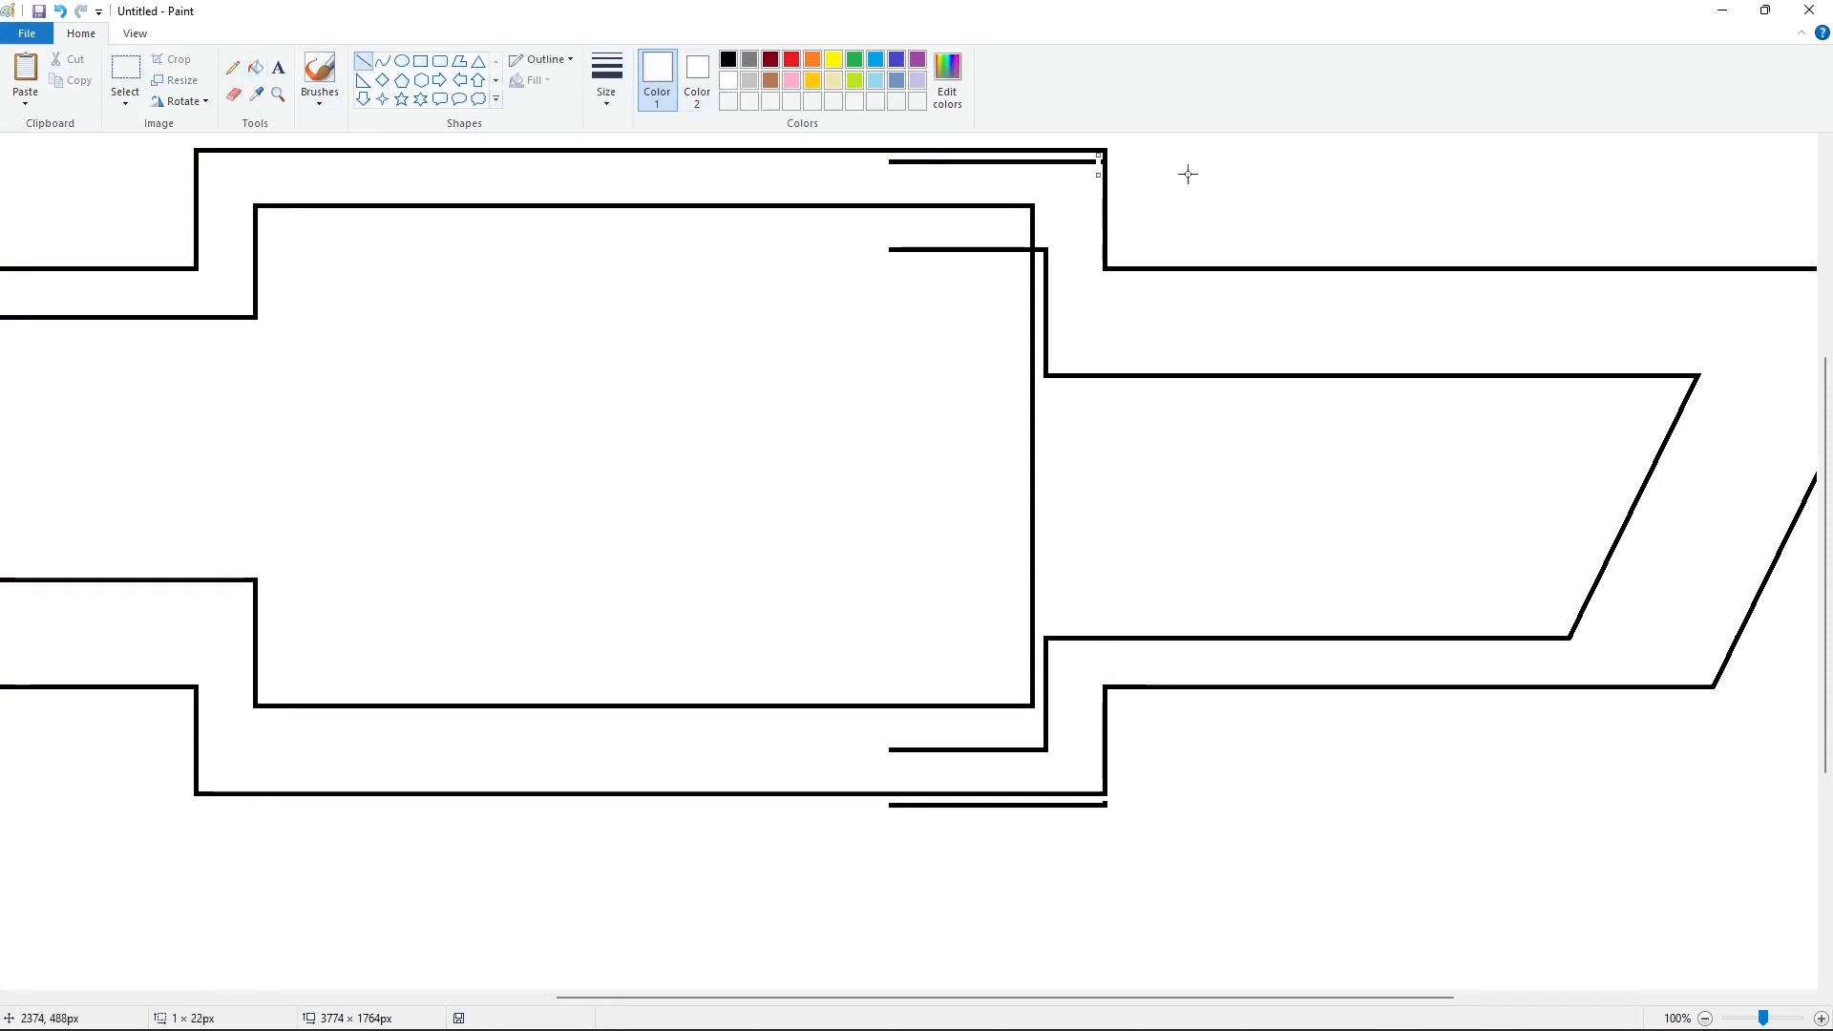
{"action": "left_click", "coordinate": [729, 59]}
{"action": "left_click_drag", "start_coordinate": [1031, 360], "coordinate": [1078, 360]}
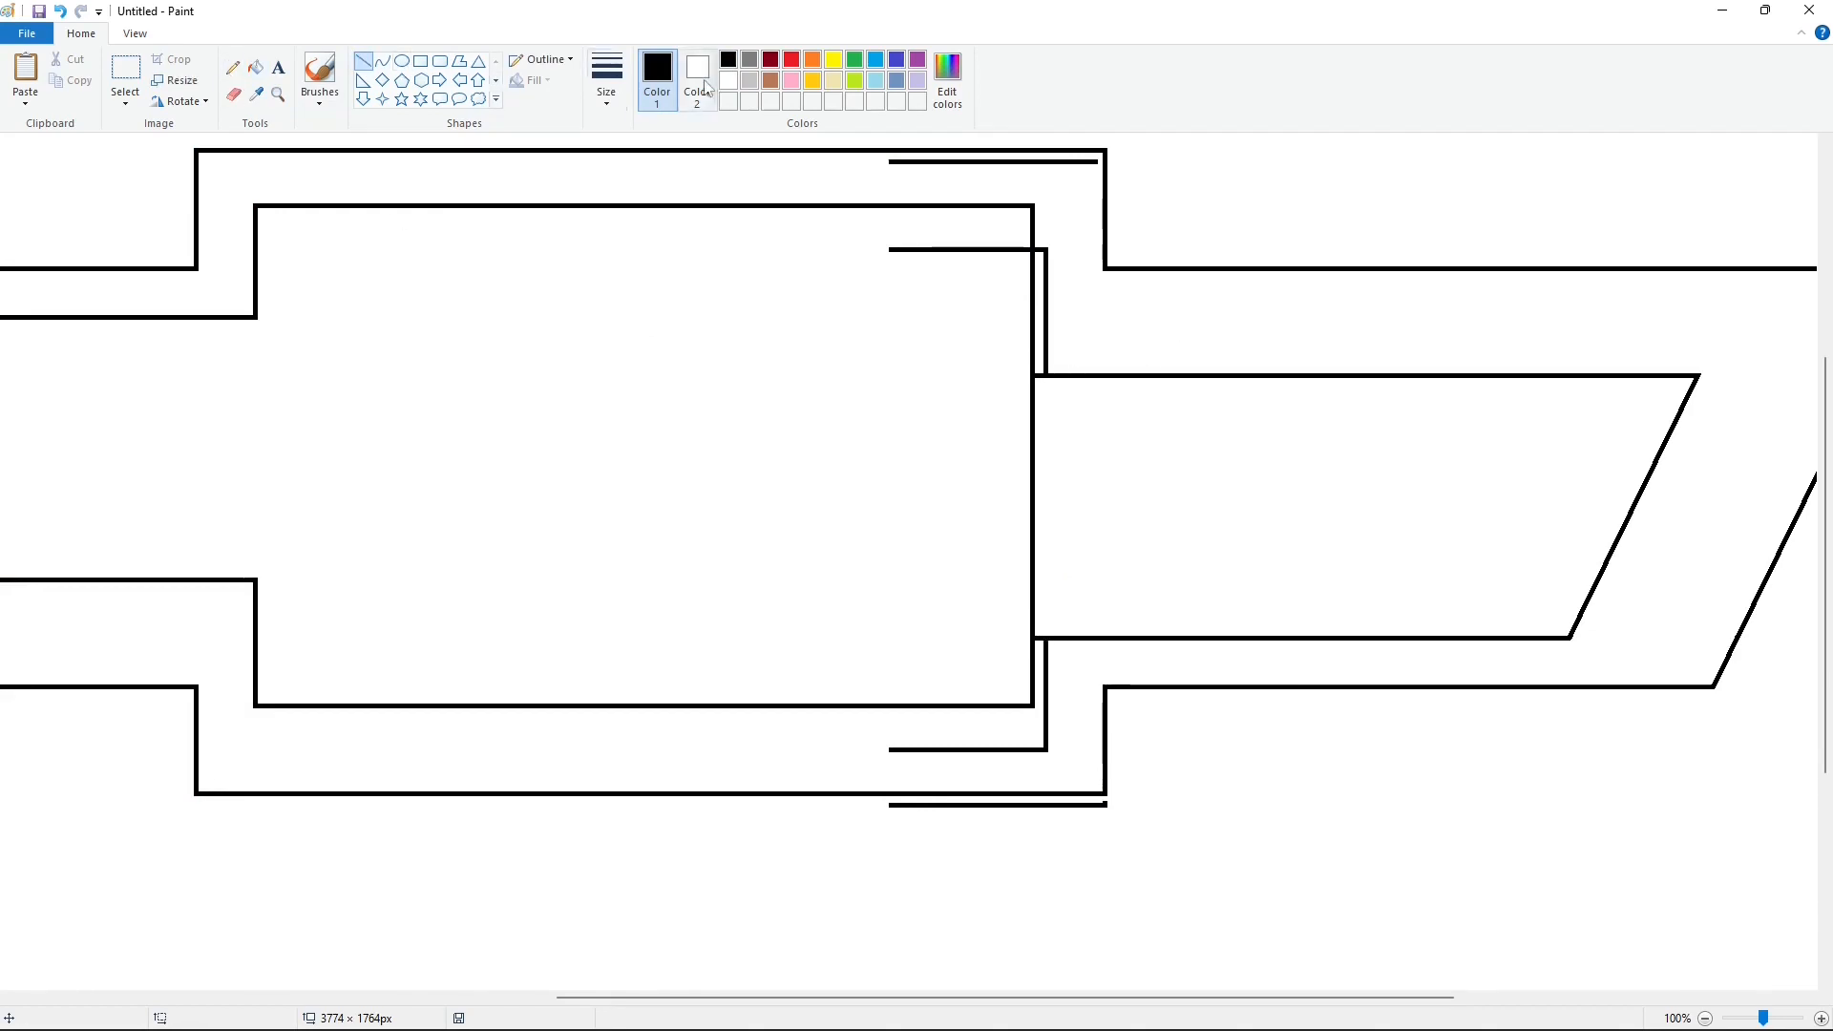
Step: Cut the surplus upper lines at the right arm's joint with short white lines and erase them with white fill
{"action": "left_click", "coordinate": [728, 80]}
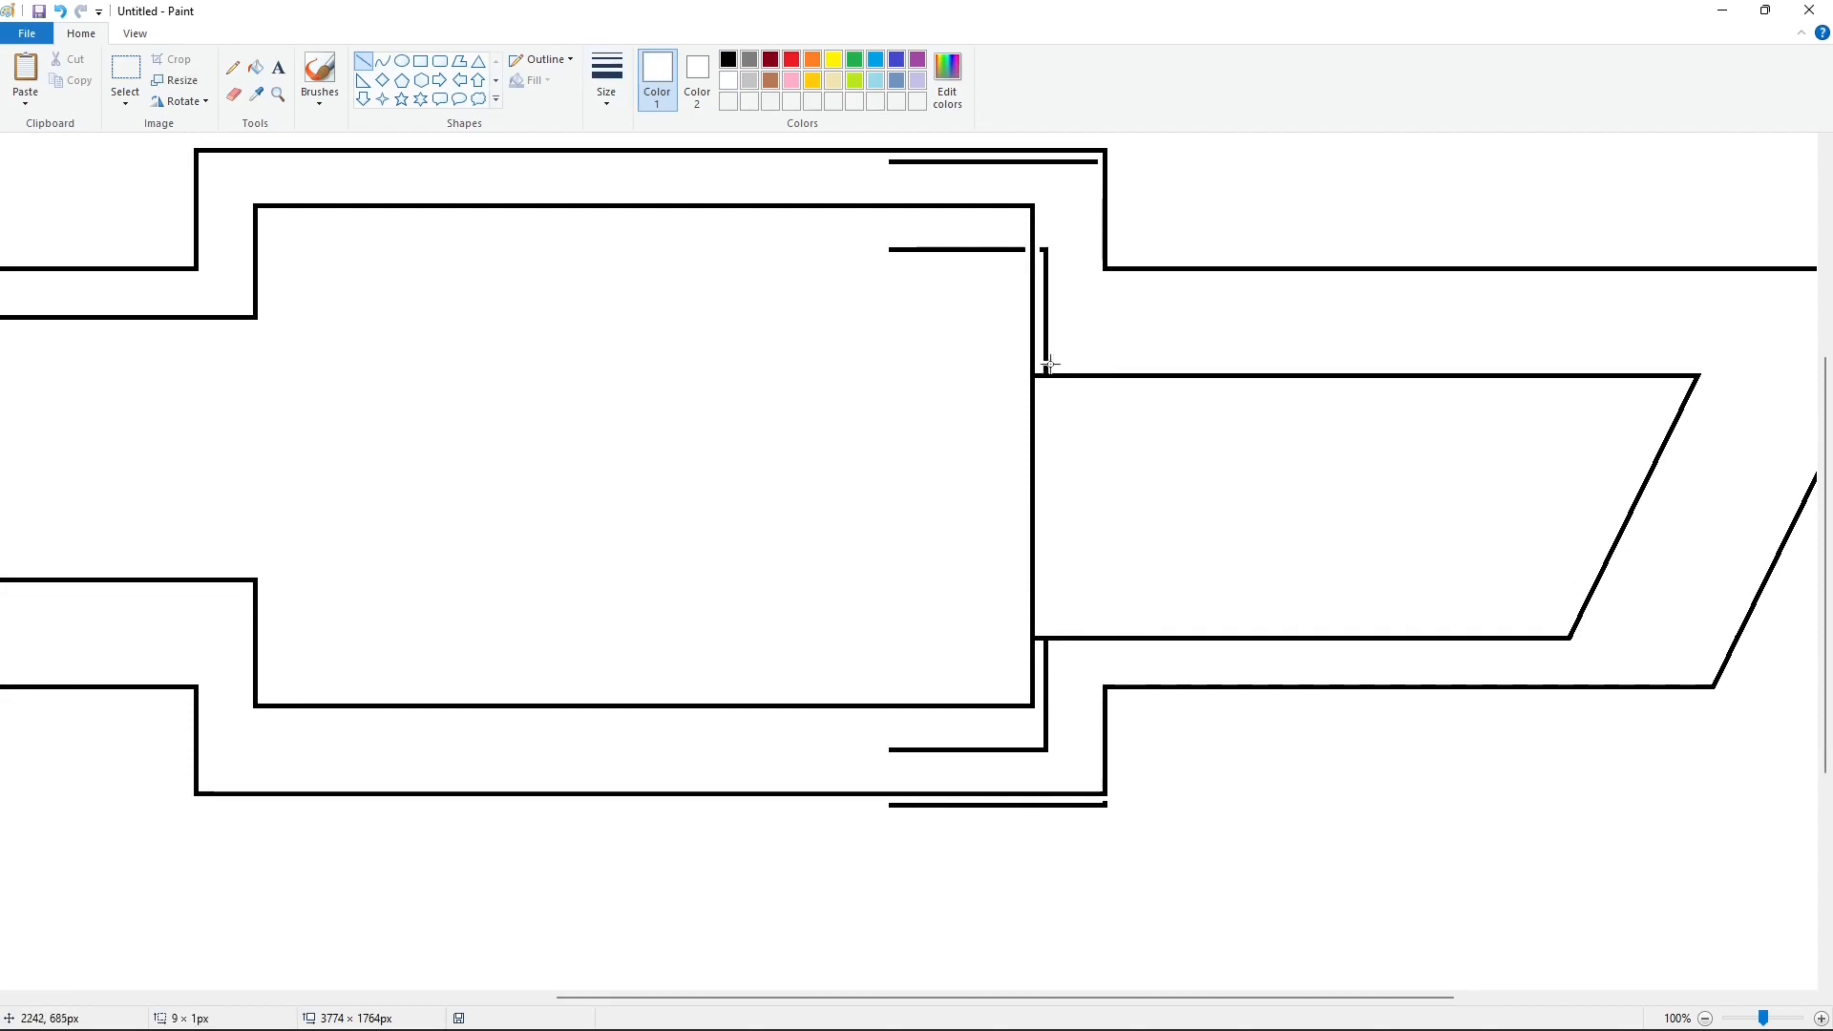
{"action": "left_click", "coordinate": [1165, 359]}
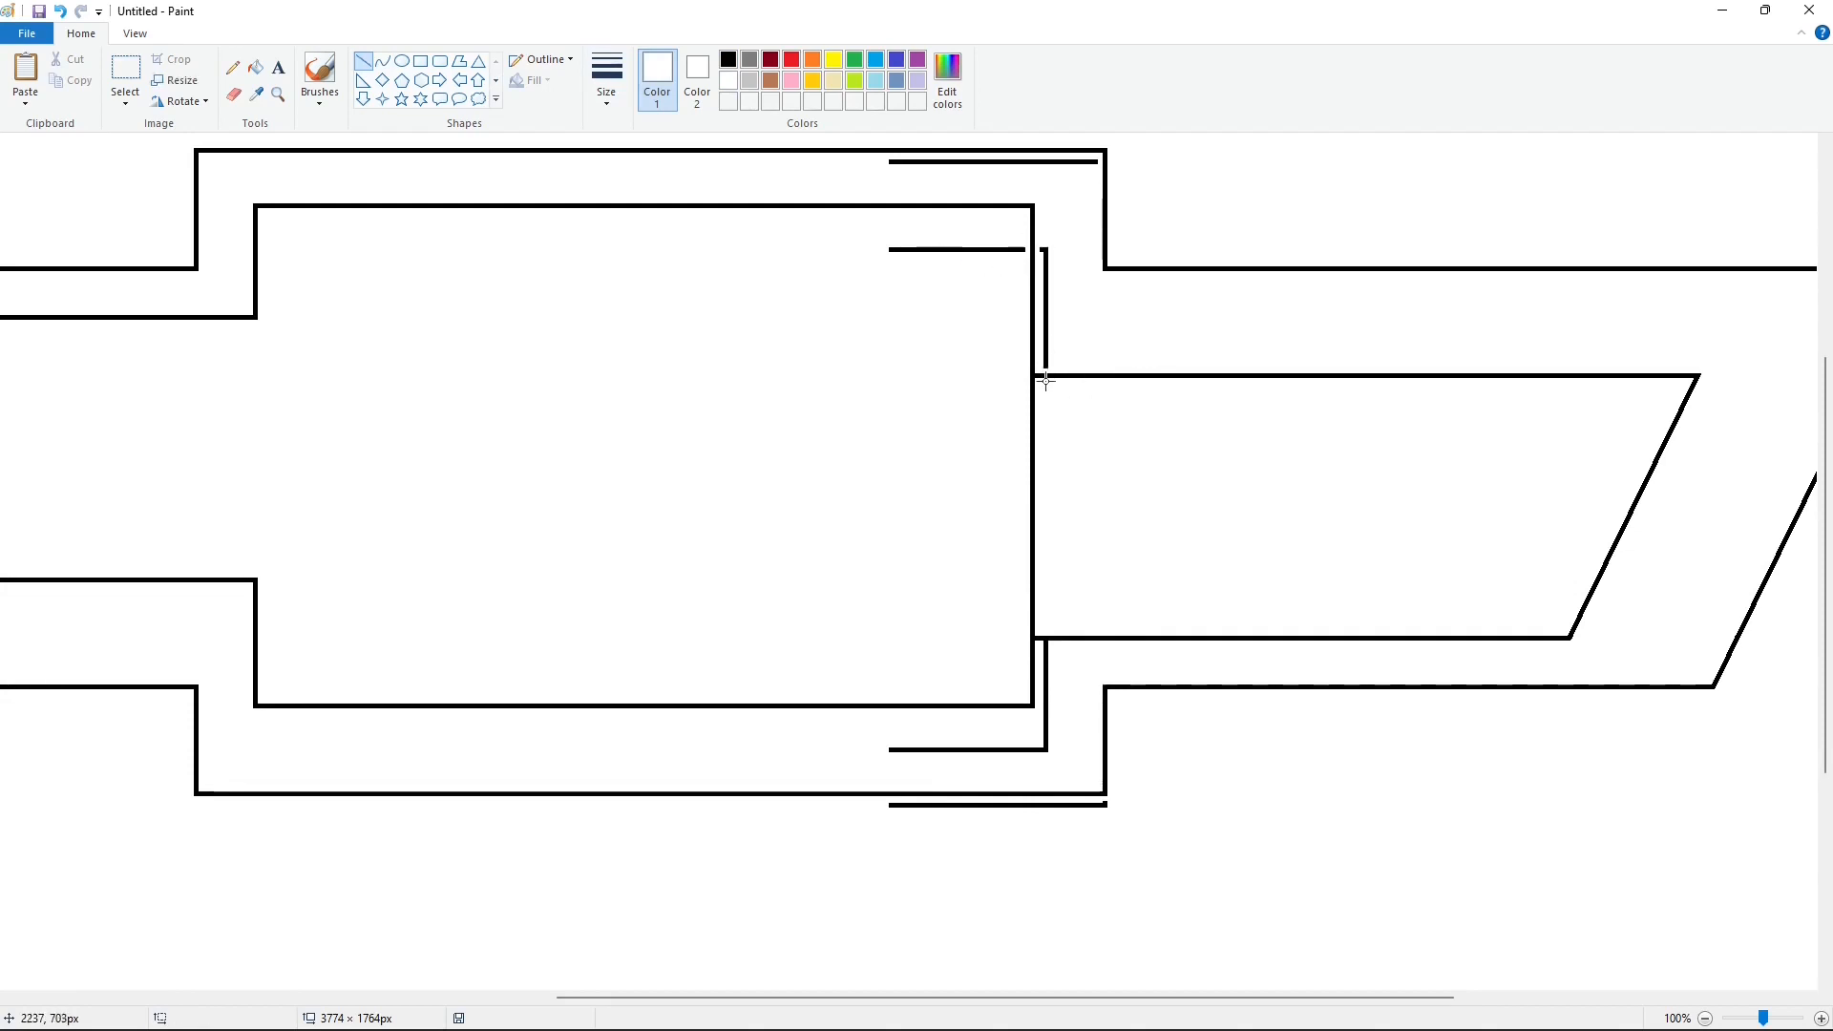
{"action": "left_click", "coordinate": [263, 69]}
{"action": "left_click", "coordinate": [1035, 161]}
{"action": "left_click", "coordinate": [1047, 269]}
{"action": "left_click", "coordinate": [1004, 249]}
Step: Cut the frame's inner right edge at the arm joint and erase it and the surplus lower lines with white fill
{"action": "left_click", "coordinate": [363, 61]}
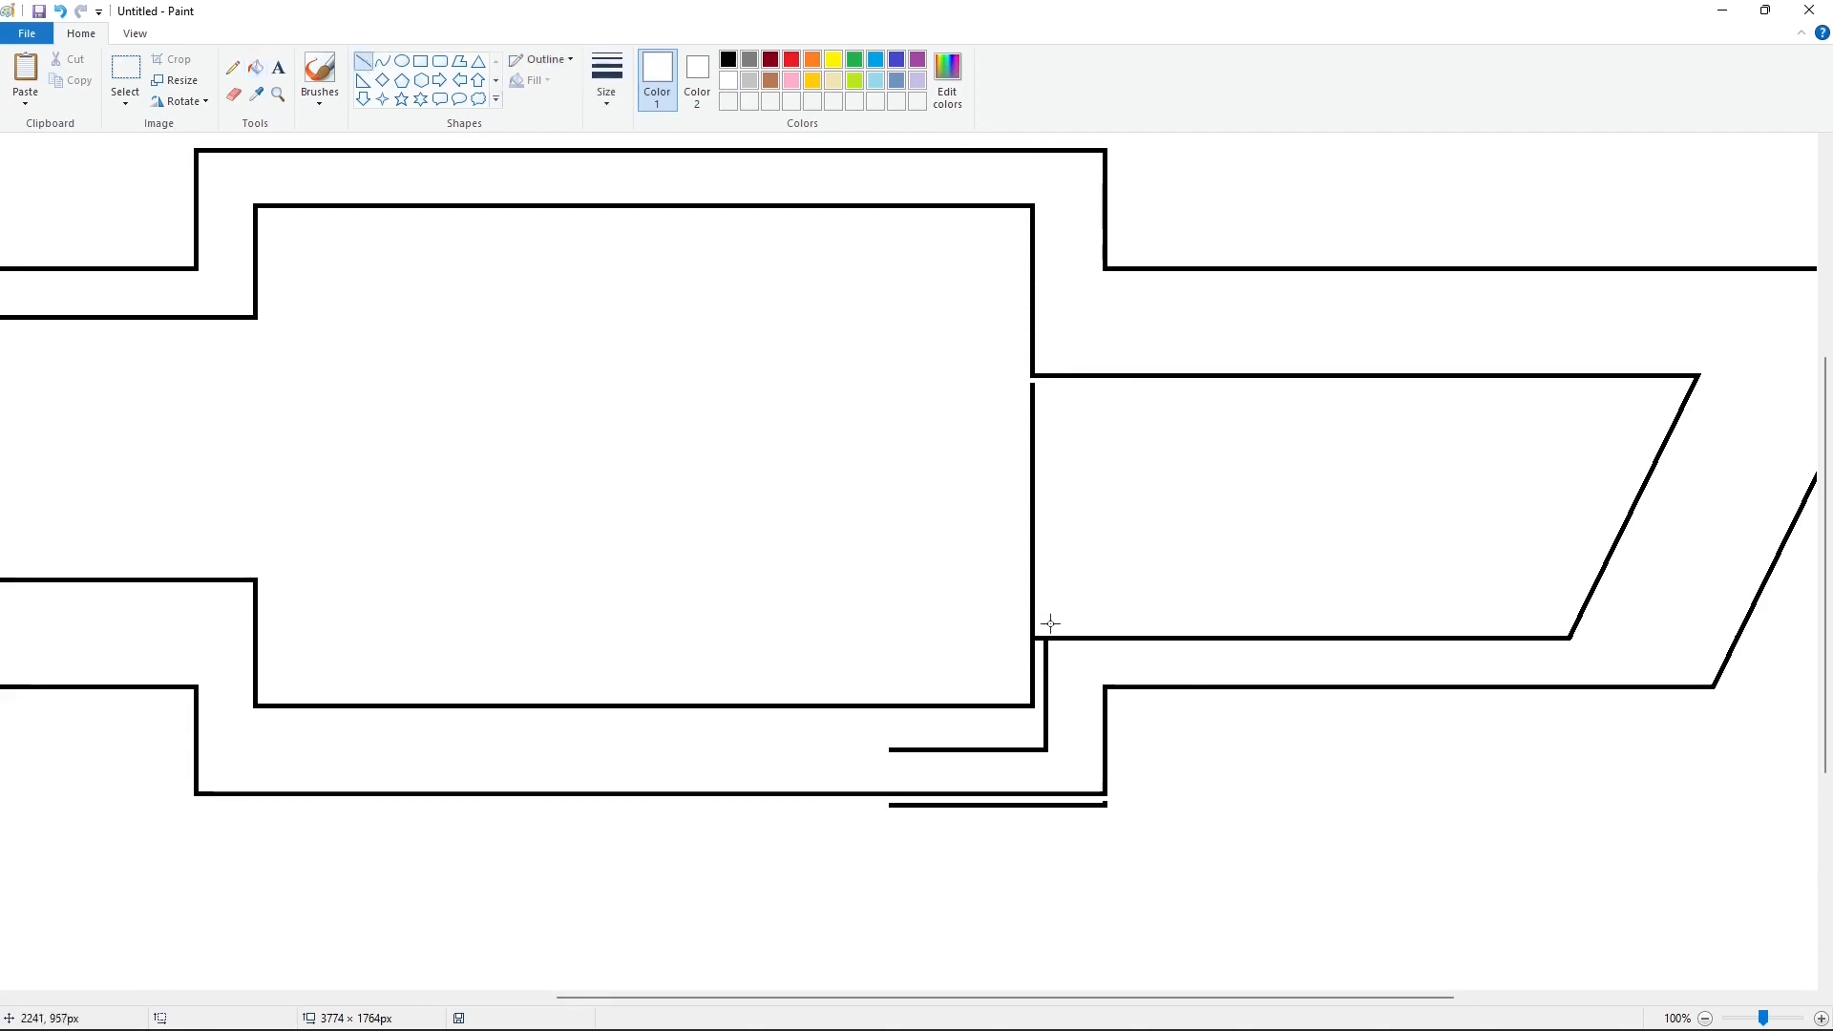
{"action": "left_click_drag", "start_coordinate": [1054, 625], "coordinate": [1007, 625]}
{"action": "left_click", "coordinate": [256, 67]}
{"action": "left_click", "coordinate": [1033, 582]}
{"action": "left_click", "coordinate": [1047, 667]}
{"action": "left_click", "coordinate": [1075, 805]}
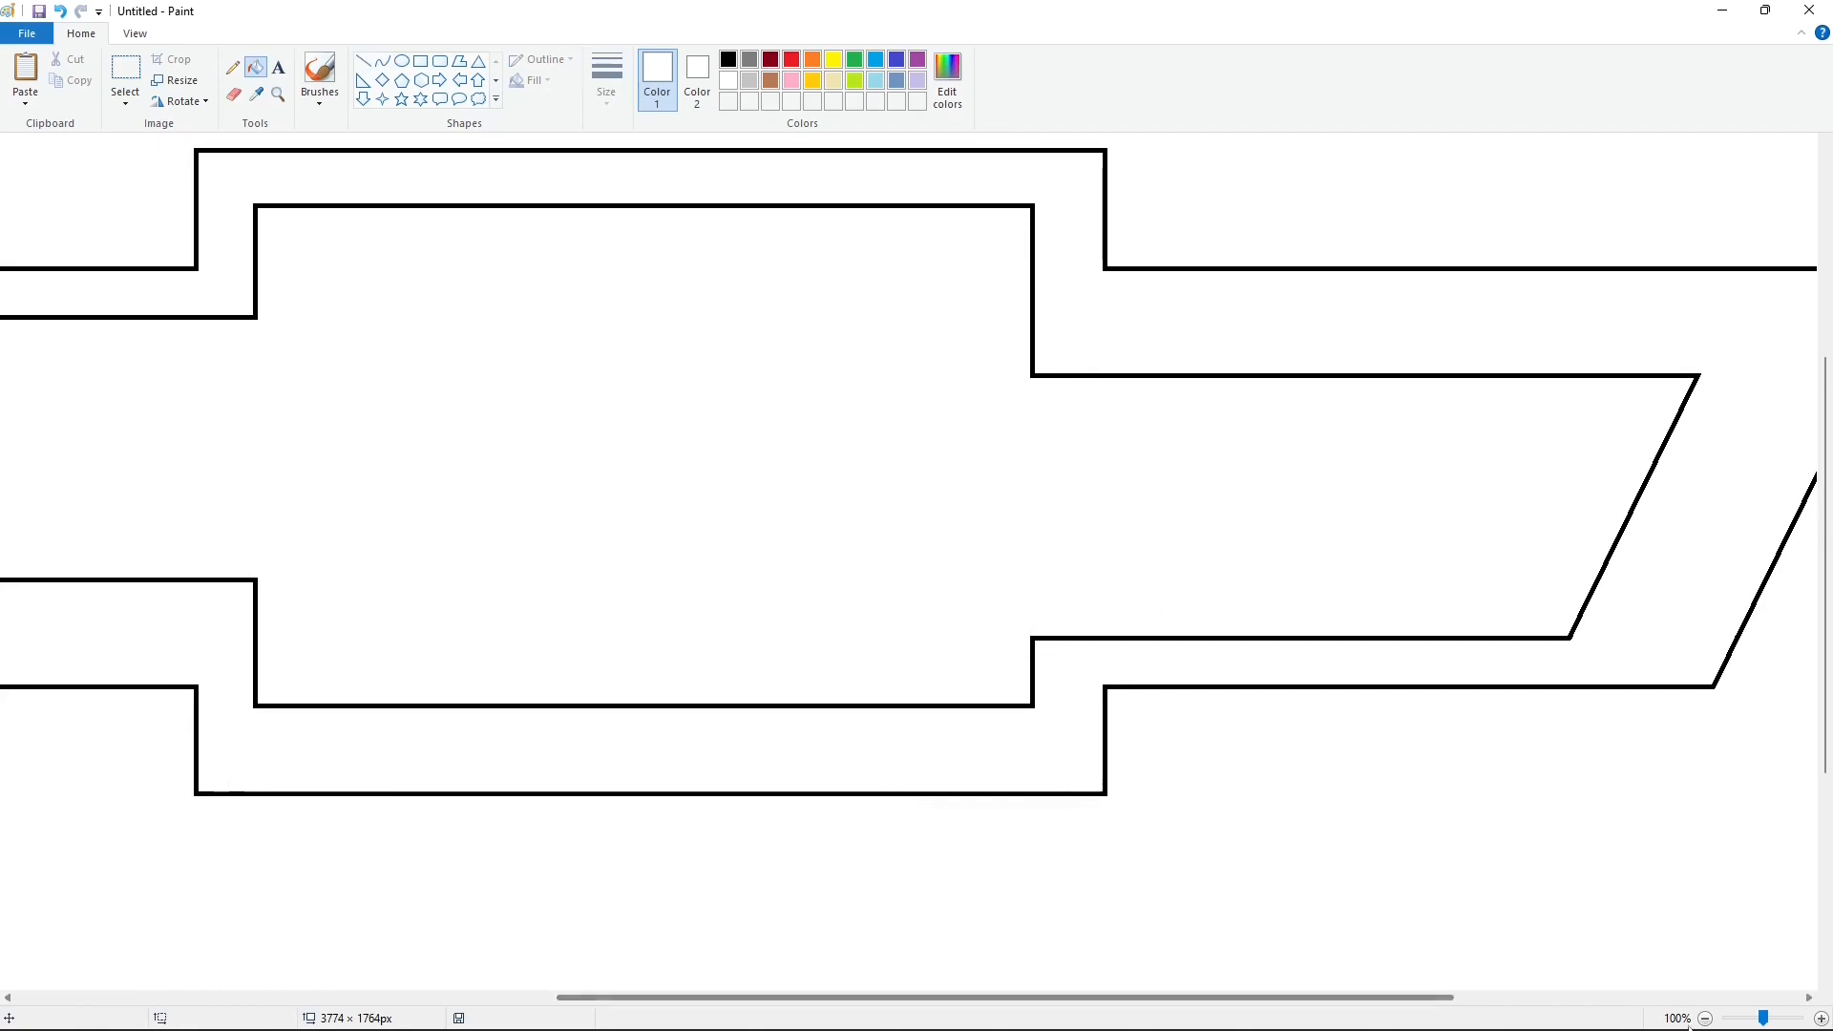
Step: Select and copy the right half of the logo, including the whole right arm
{"action": "scroll", "coordinate": [827, 374], "scroll_direction": "down", "scroll_amount": 1}
{"action": "left_click", "coordinate": [126, 68]}
{"action": "left_click_drag", "start_coordinate": [1354, 708], "coordinate": [1586, 774]}
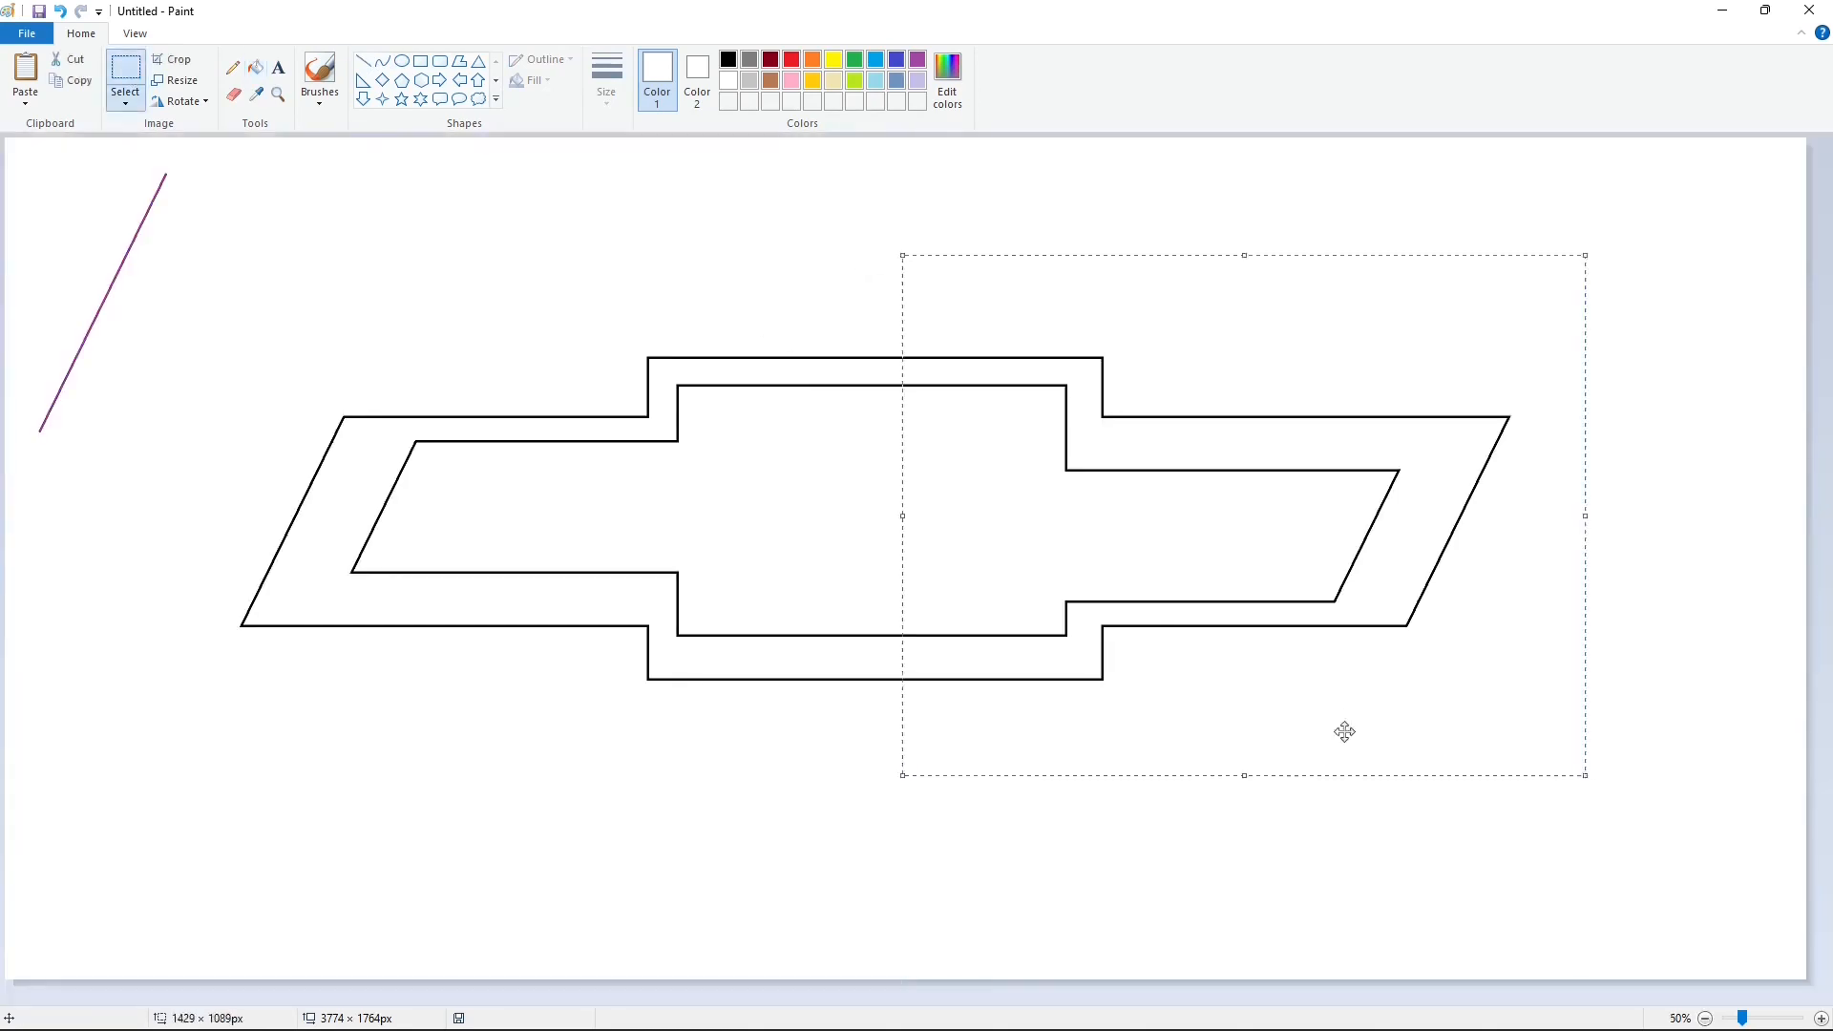
Step: Recolour the complete inner and outer logo outlines purple with fill
{"action": "left_click", "coordinate": [256, 67]}
{"action": "left_click", "coordinate": [917, 59]}
{"action": "left_click", "coordinate": [1821, 1019]}
{"action": "left_click", "coordinate": [1257, 375]}
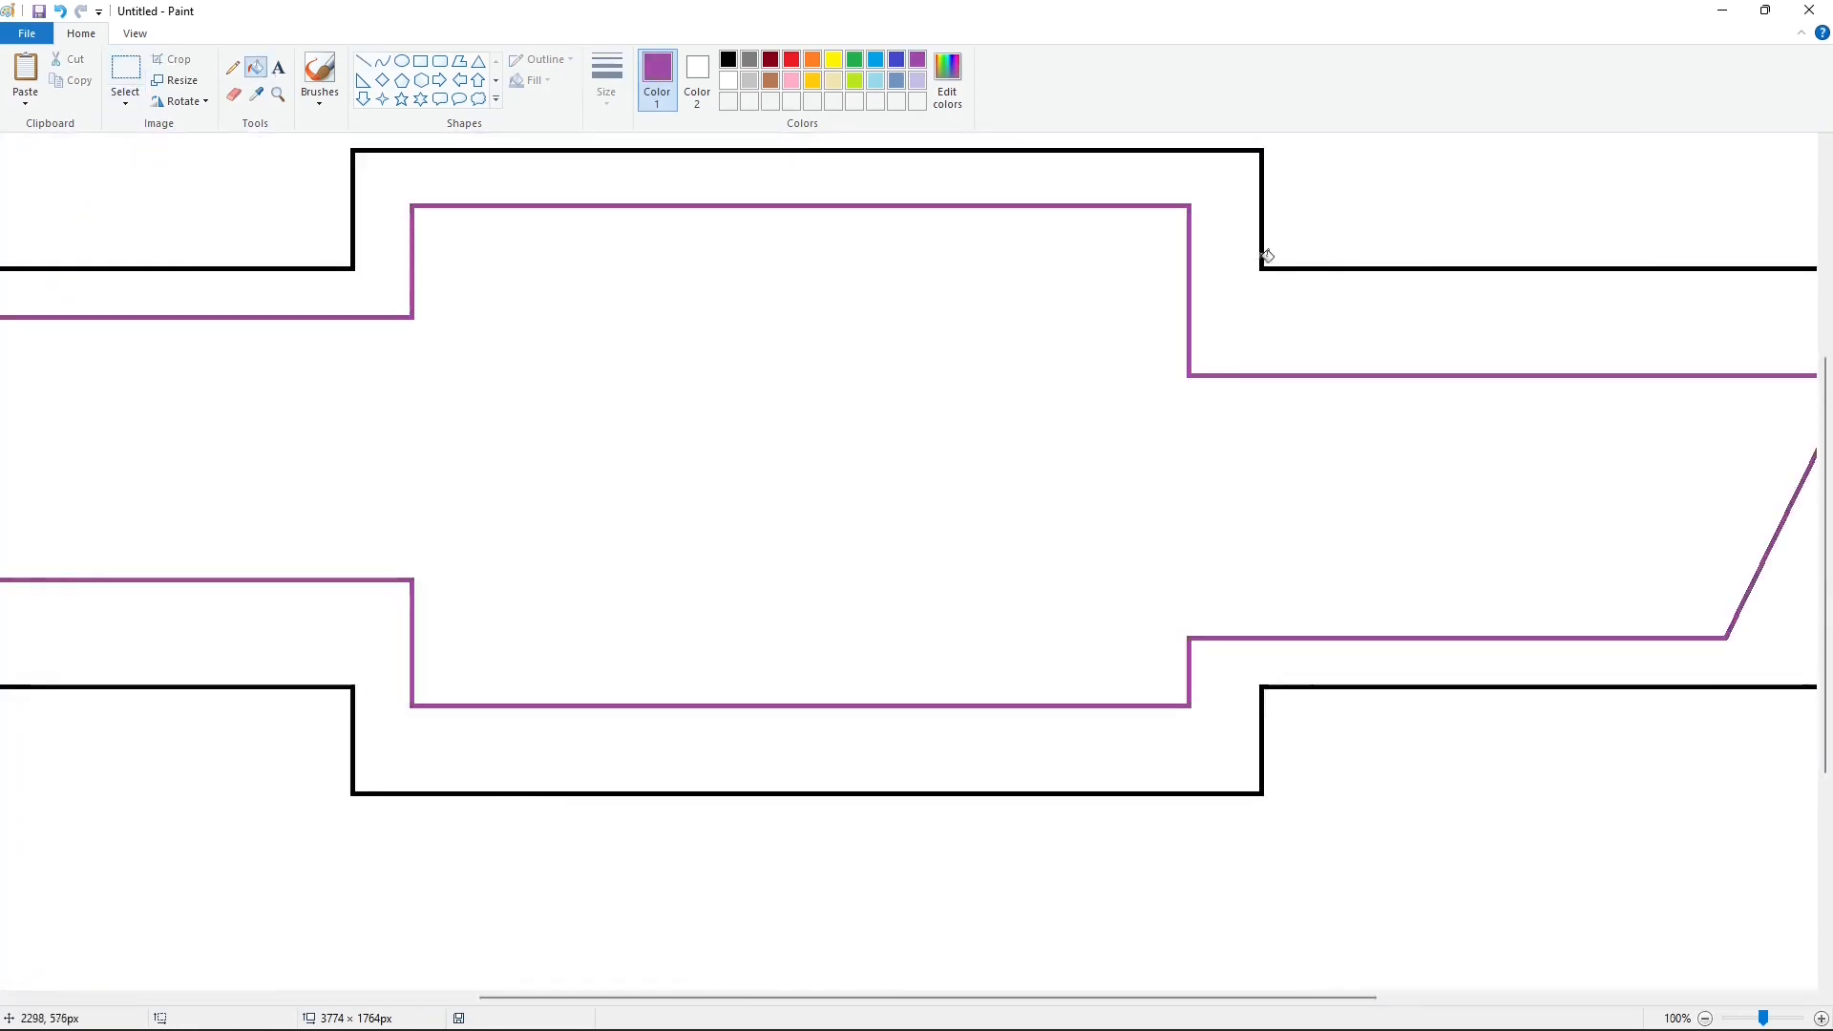
{"action": "left_click", "coordinate": [1265, 254]}
Step: Paste the copied right half over the logo and shift it left to narrow the central frame
{"action": "key", "text": "ctrl+v"}
{"action": "left_click_drag", "start_coordinate": [262, 496], "coordinate": [1077, 459]}
{"action": "key", "text": "Left"}
{"action": "key", "text": "Left"}
{"action": "key", "text": "Left"}
{"action": "key", "text": "Left"}
{"action": "key", "text": "Left"}
{"action": "key", "text": "Left"}
{"action": "key", "text": "Left"}
{"action": "key", "text": "Left"}
{"action": "key", "text": "Left"}
{"action": "key", "text": "Left"}
{"action": "key", "text": "Left"}
{"action": "key", "text": "Left"}
{"action": "key", "text": "Left"}
{"action": "key", "text": "Left"}
{"action": "key", "text": "Left"}
{"action": "key", "text": "Left"}
{"action": "key", "text": "Left"}
{"action": "key", "text": "Left"}
{"action": "key", "text": "Left"}
{"action": "key", "text": "Left"}
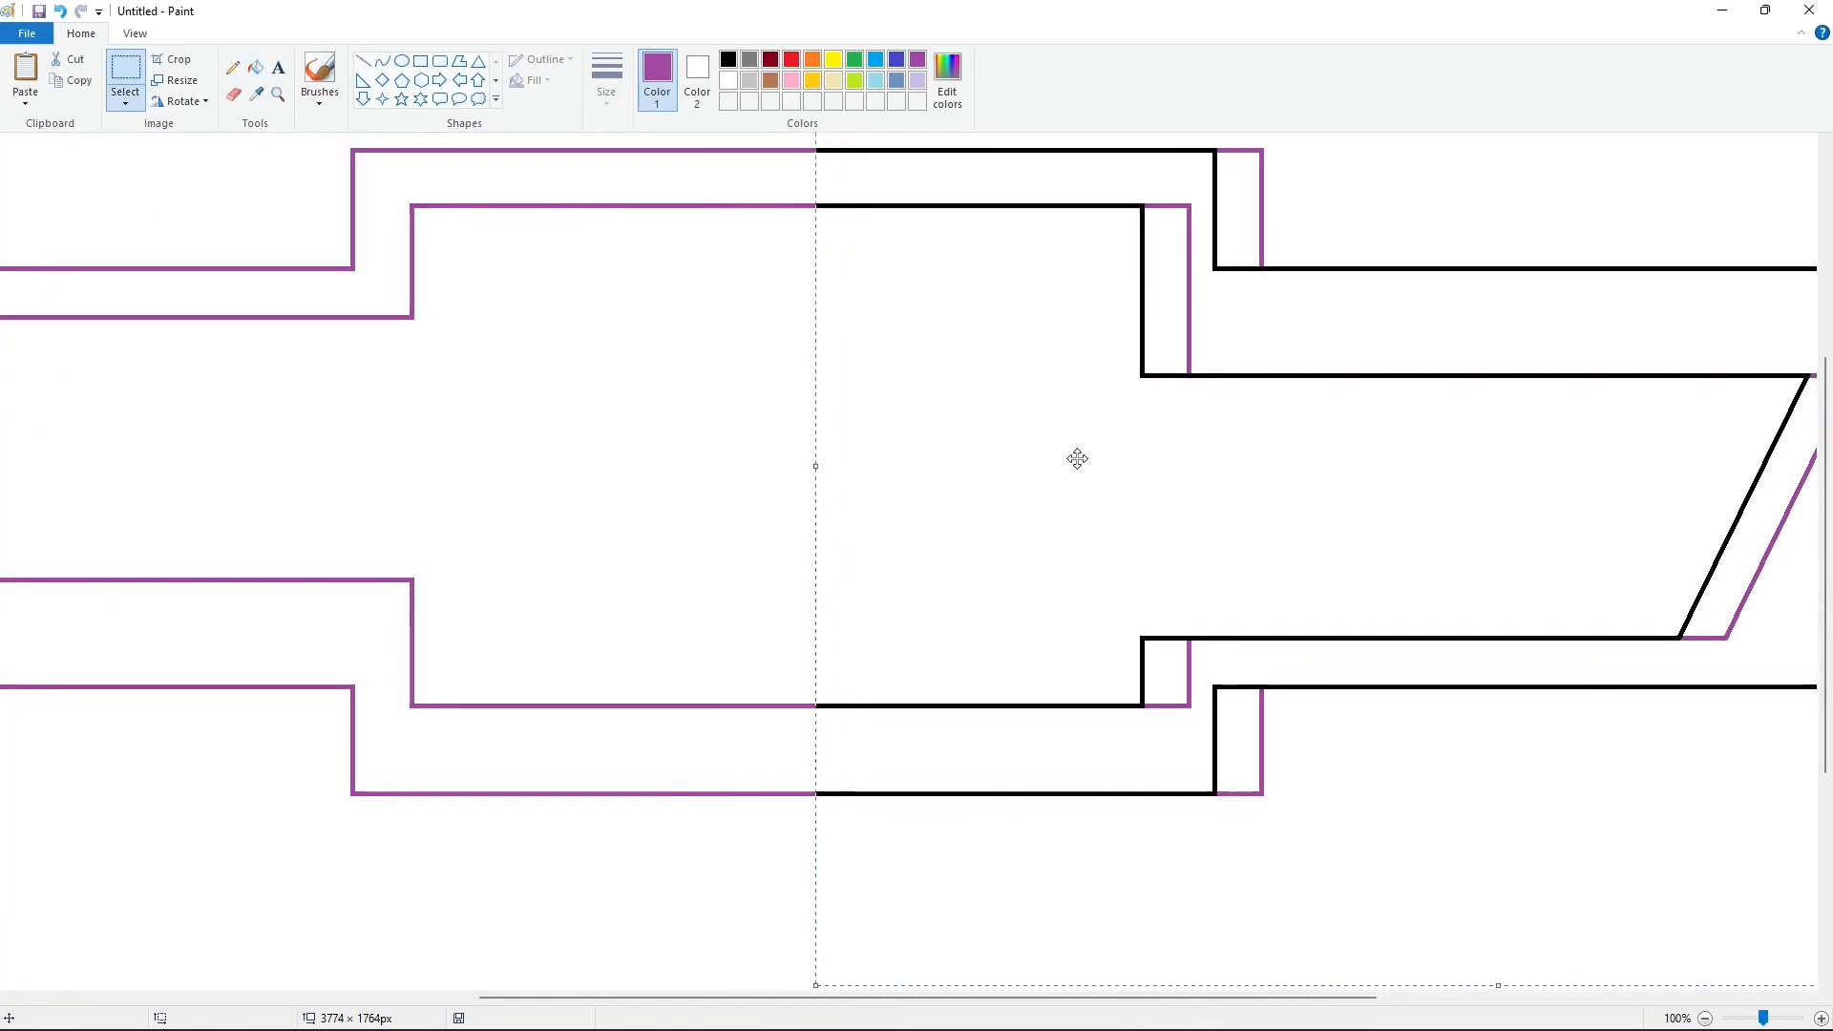
Step: Erase the exposed purple line remnants around the frame's right side and the right arm's end with white fill
{"action": "left_click", "coordinate": [256, 67]}
{"action": "left_click", "coordinate": [728, 80]}
{"action": "left_click", "coordinate": [1262, 215]}
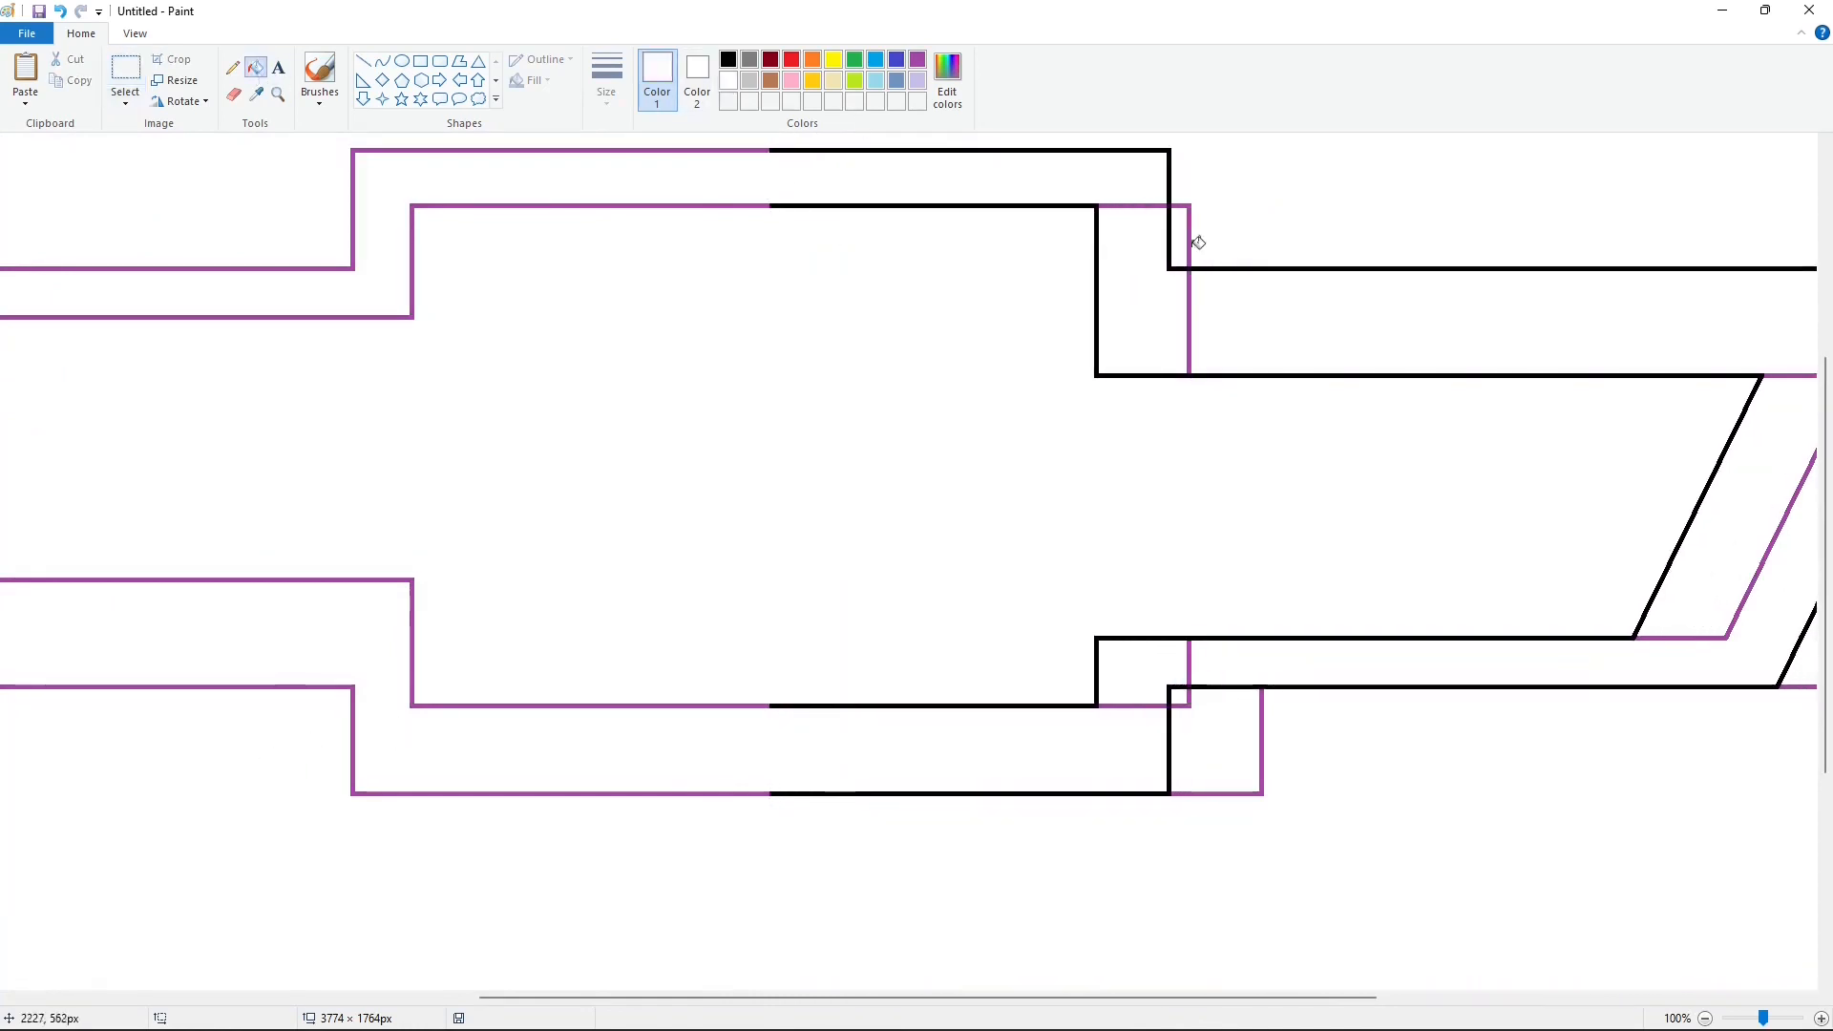
{"action": "left_click", "coordinate": [1189, 304]}
{"action": "left_click", "coordinate": [1262, 722]}
{"action": "left_click", "coordinate": [1143, 705]}
{"action": "left_click_drag", "start_coordinate": [1237, 997], "coordinate": [1628, 964]}
{"action": "left_click", "coordinate": [1141, 560]}
{"action": "left_click", "coordinate": [974, 561]}
{"action": "left_click_drag", "start_coordinate": [1031, 998], "coordinate": [620, 999]}
Step: Fill the remaining purple parts of the inner and outer outlines with black, undoing the misplaced background fill
{"action": "left_click", "coordinate": [729, 59]}
{"action": "left_click", "coordinate": [774, 206]}
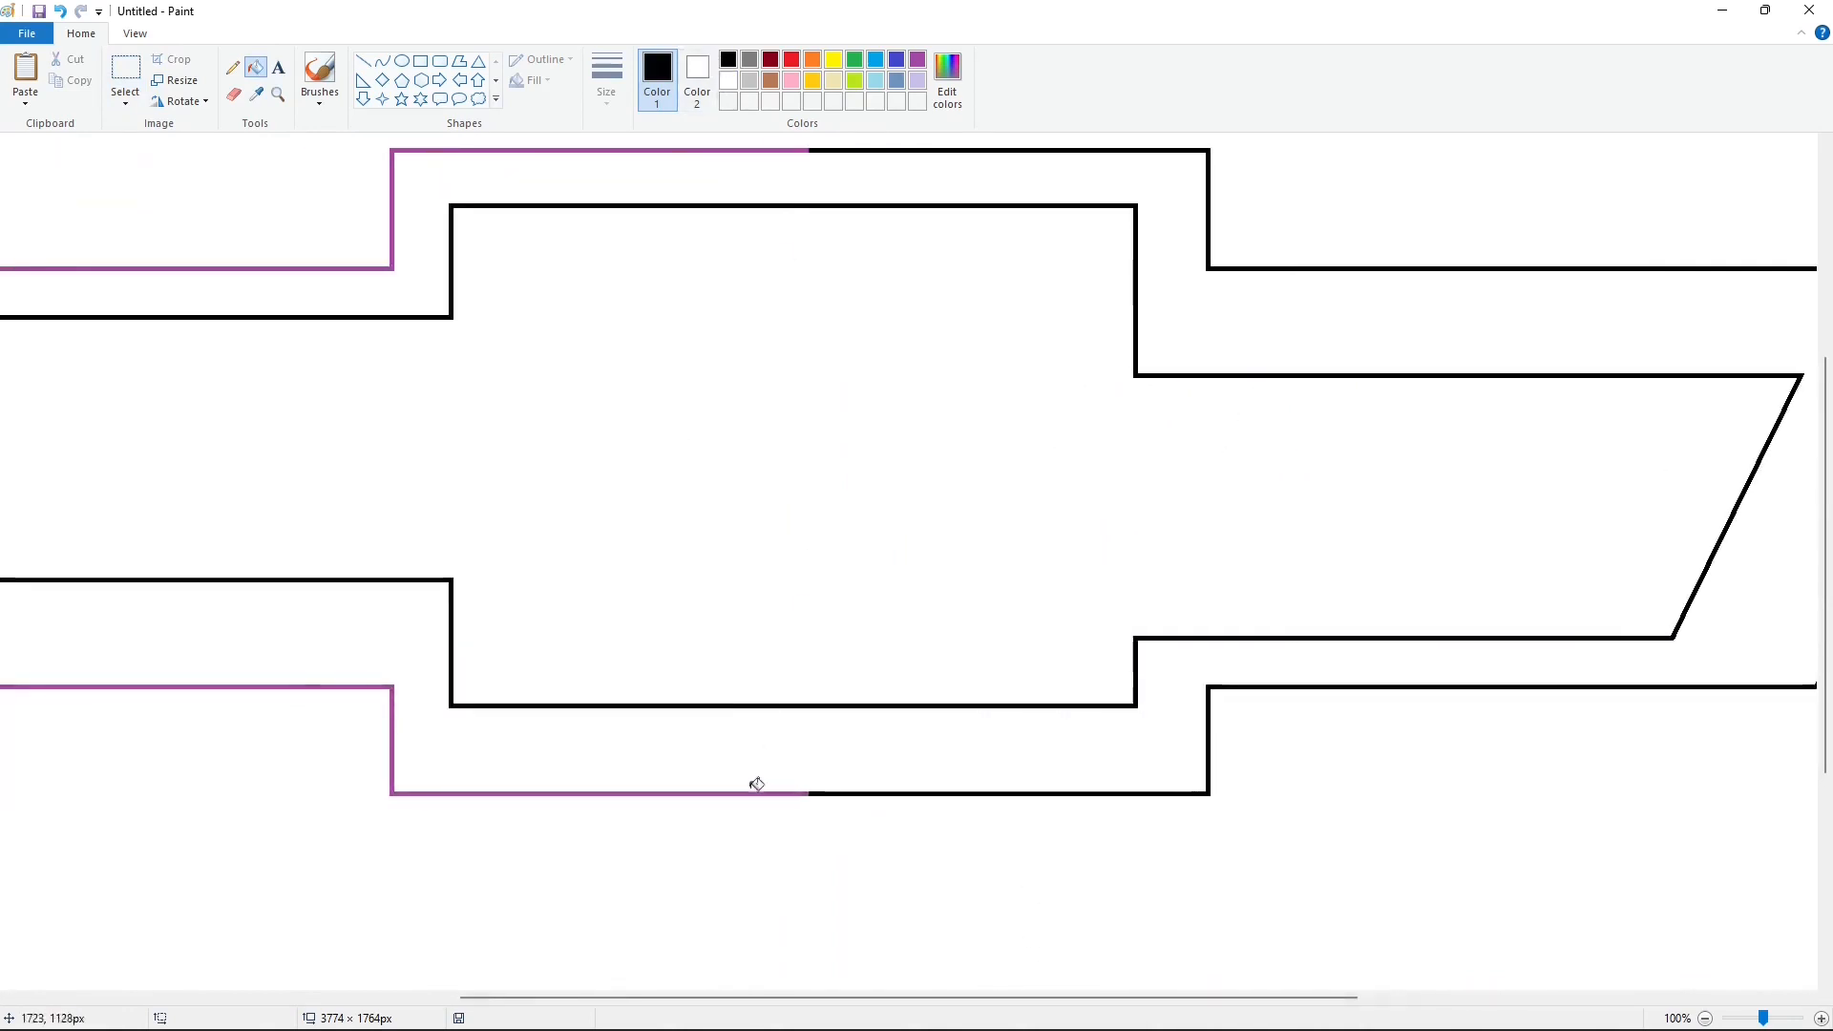
{"action": "left_click", "coordinate": [752, 784]}
{"action": "key", "text": "ctrl+z"}
{"action": "left_click", "coordinate": [800, 794]}
Step: Erase the purple slanted guide line by filling the background with purple and refilling it with white
{"action": "left_click", "coordinate": [1705, 1019]}
{"action": "left_click", "coordinate": [917, 62]}
{"action": "left_click", "coordinate": [850, 215]}
{"action": "left_click", "coordinate": [729, 80]}
{"action": "left_click", "coordinate": [740, 194]}
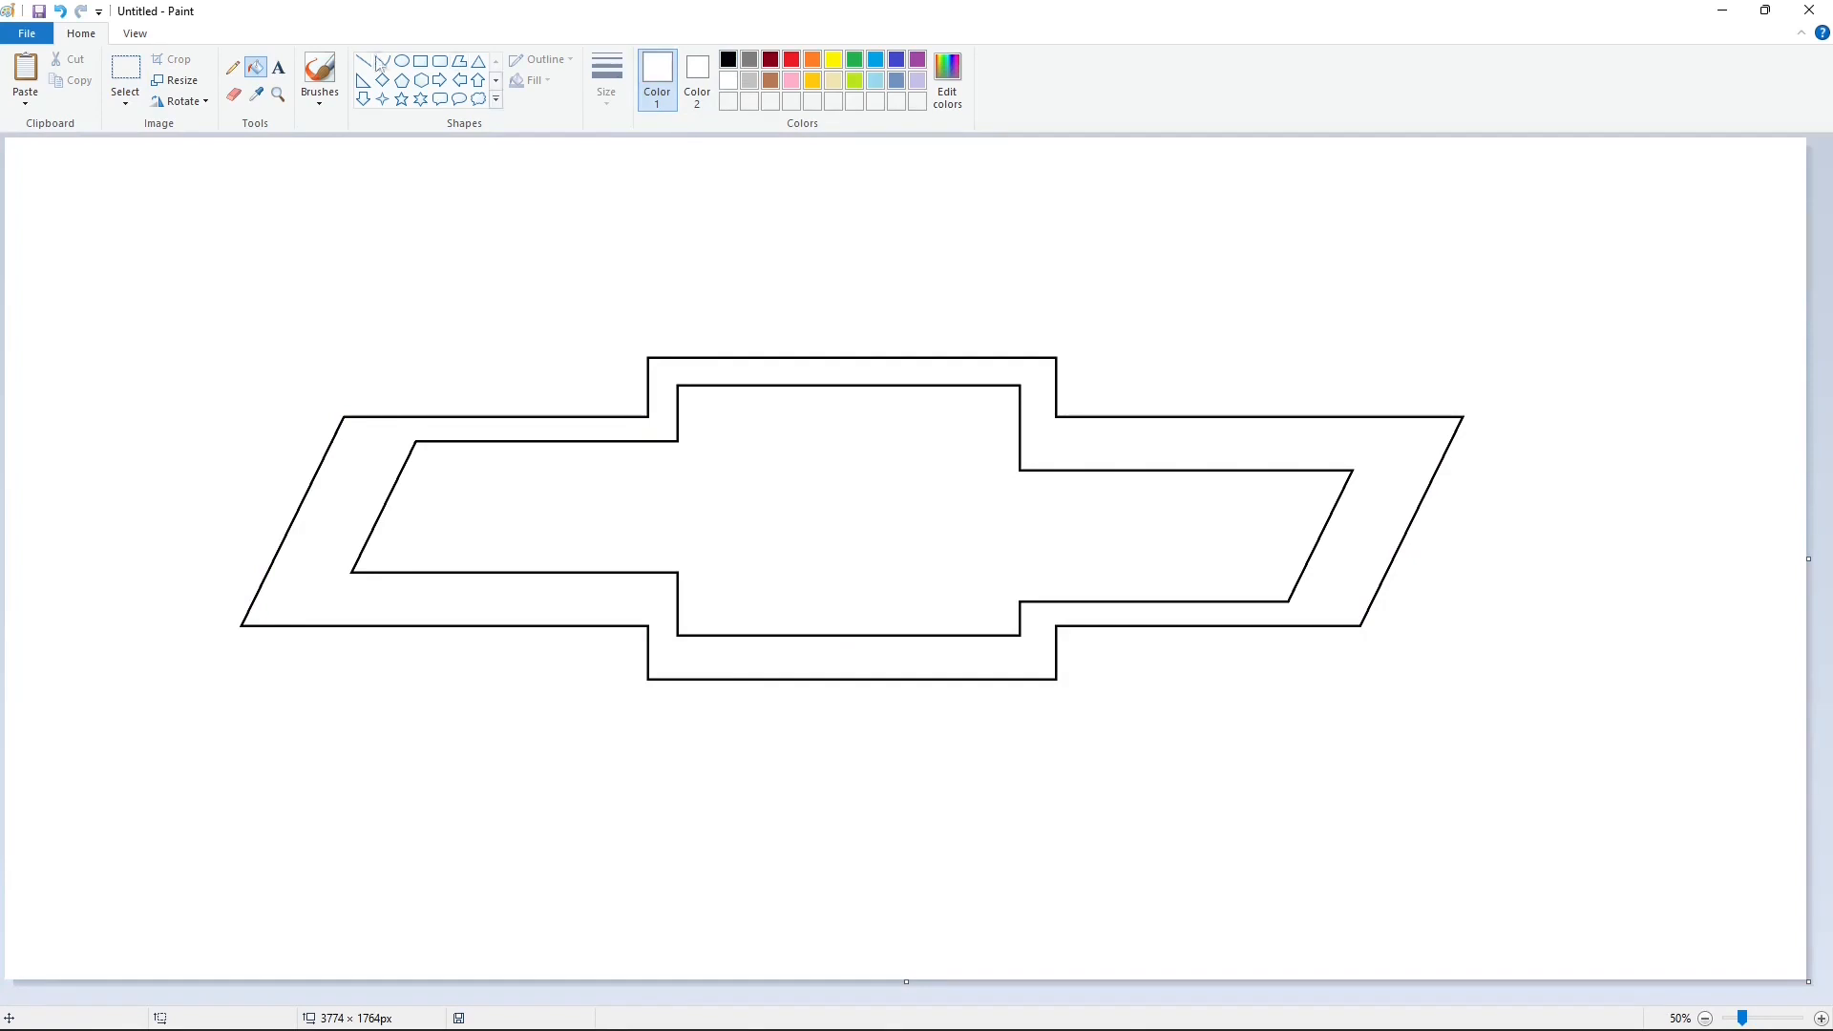
Step: Draw black lines connecting the outer and inner corners at the left arm's slanted end
{"action": "left_click", "coordinate": [365, 61]}
{"action": "left_click", "coordinate": [729, 60]}
{"action": "left_click", "coordinate": [1821, 1019]}
{"action": "left_click_drag", "start_coordinate": [684, 484], "coordinate": [827, 530]}
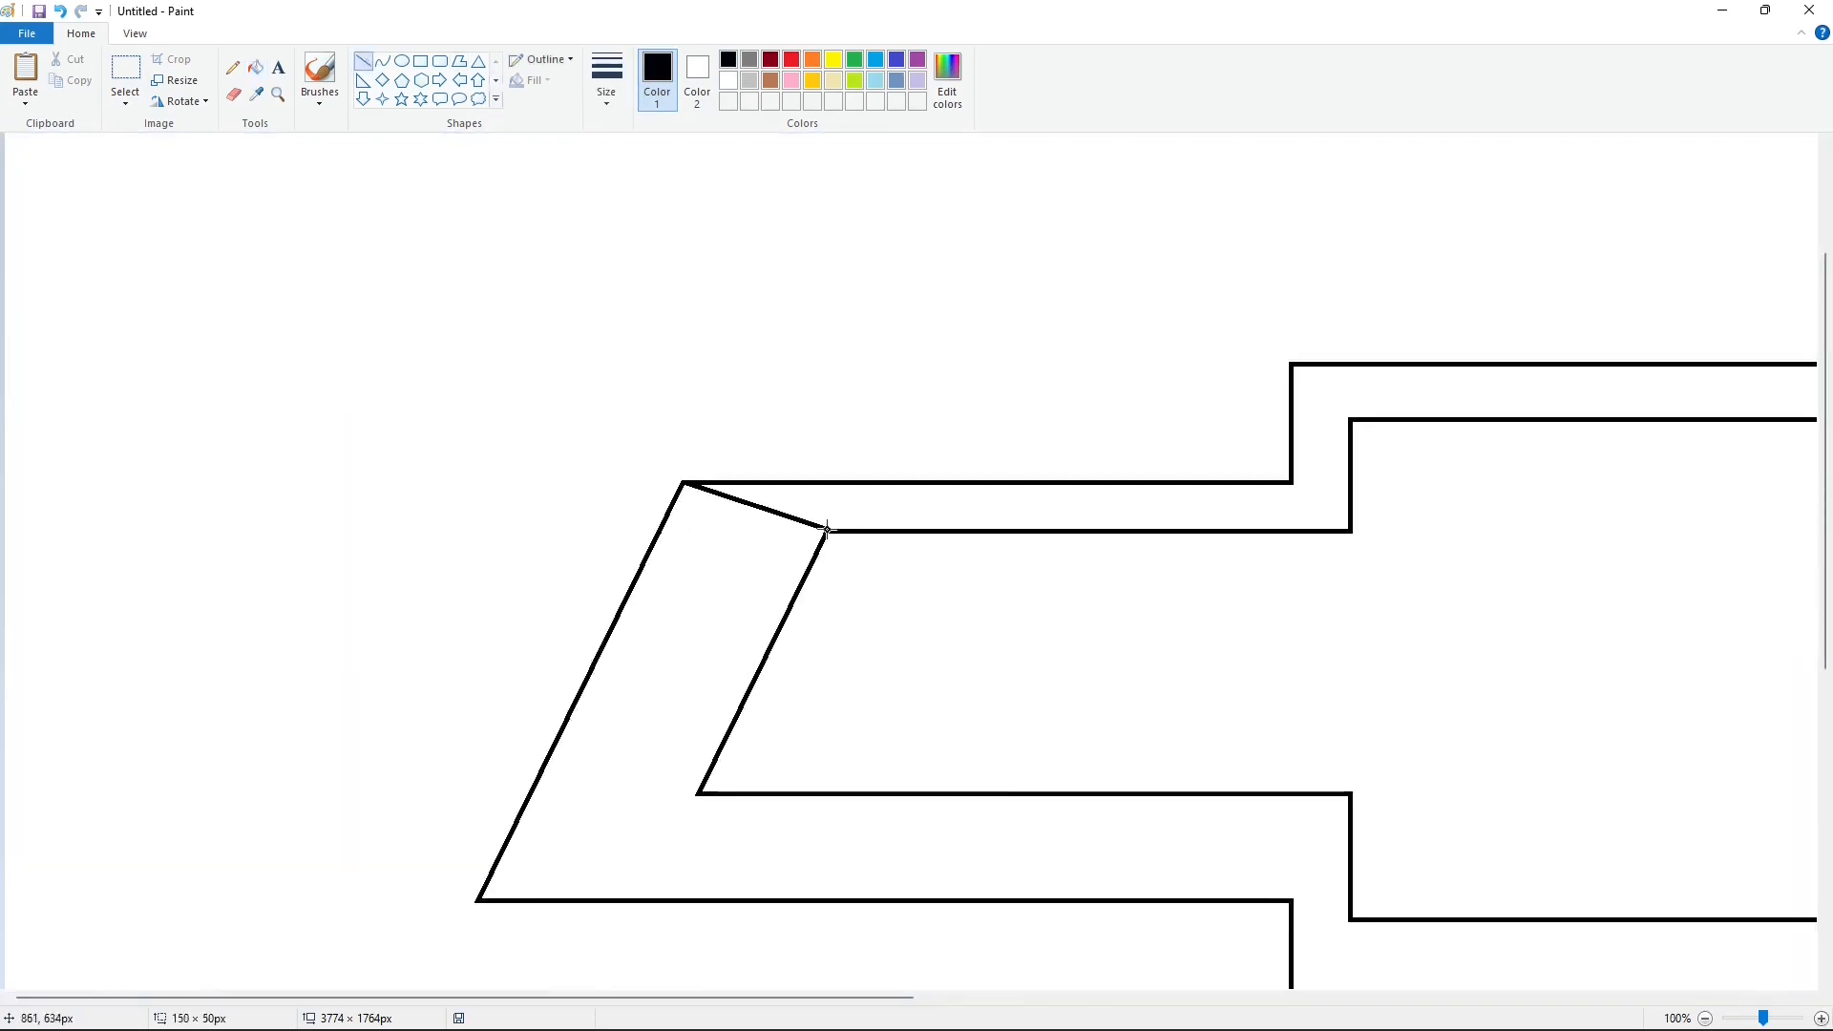
{"action": "left_click_drag", "start_coordinate": [475, 900], "coordinate": [698, 794]}
Step: Connect the four outer and inner corner pairs on the frame's left side with black diagonal lines
{"action": "scroll", "coordinate": [955, 888], "scroll_direction": "down", "scroll_amount": 3}
{"action": "scroll", "coordinate": [955, 888], "scroll_direction": "right", "scroll_amount": 5}
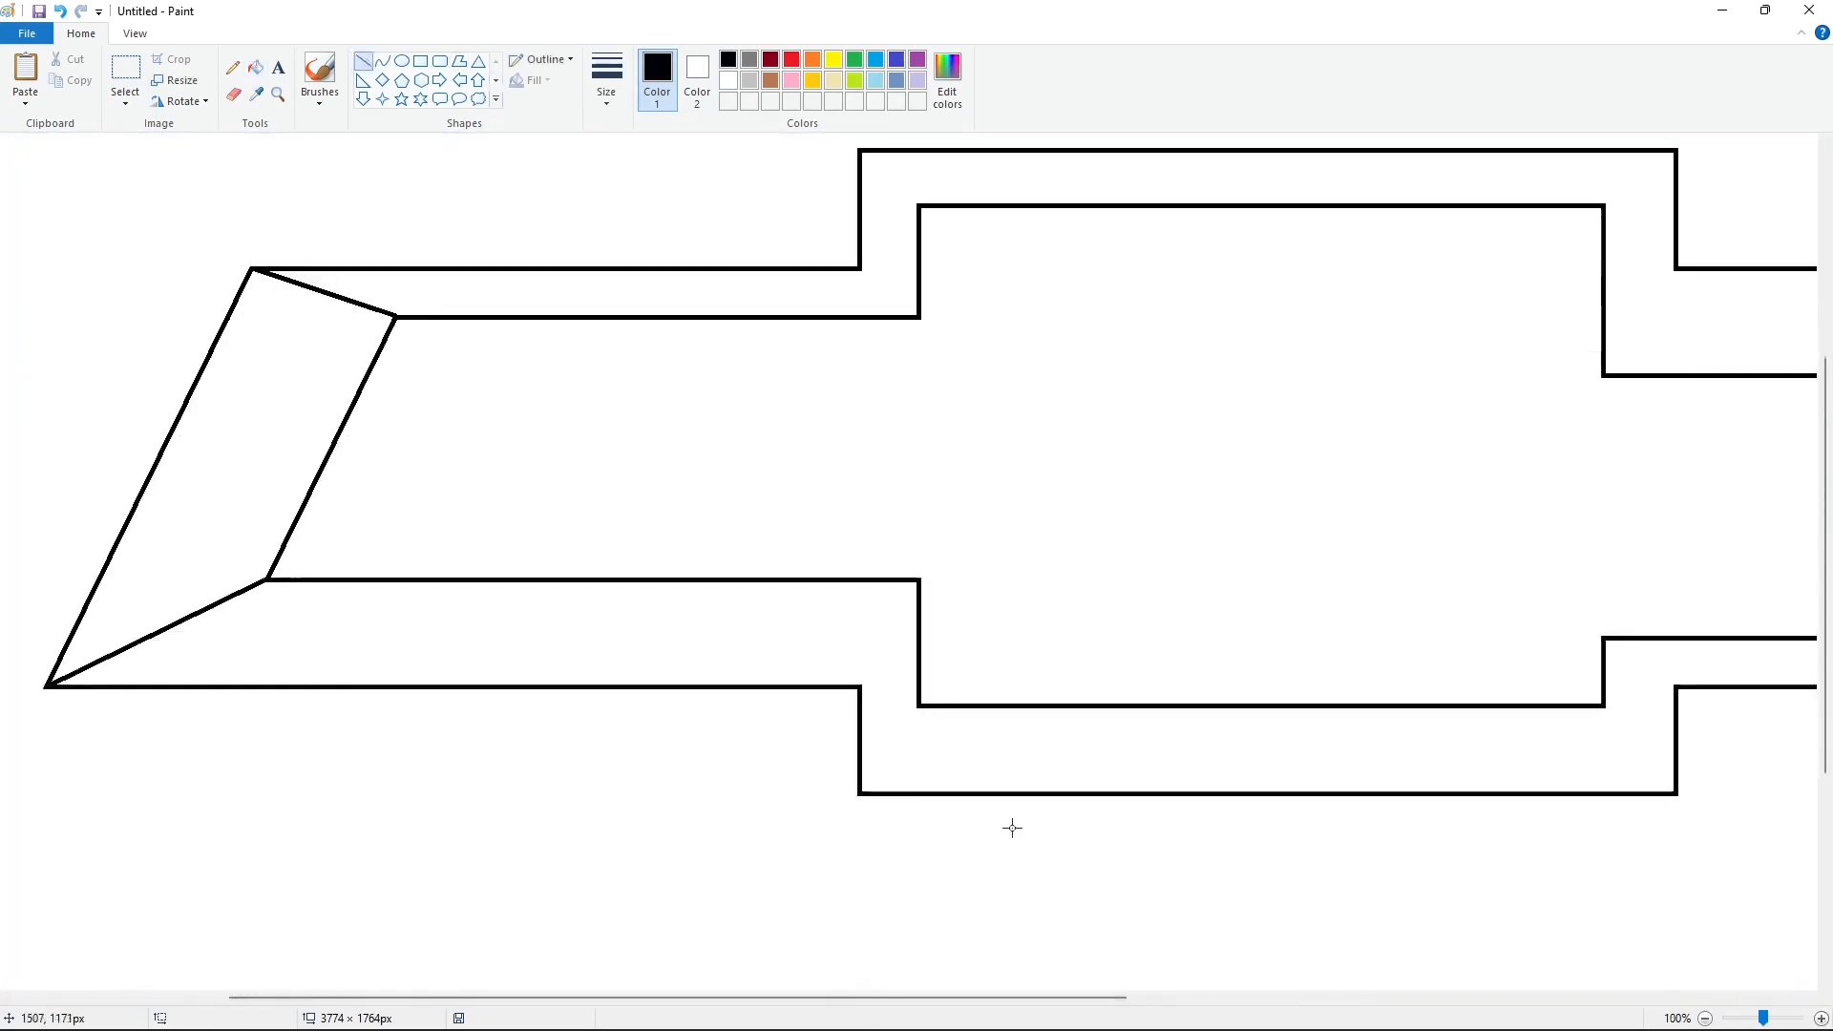
{"action": "left_click_drag", "start_coordinate": [860, 686], "coordinate": [919, 579]}
{"action": "left_click_drag", "start_coordinate": [861, 792], "coordinate": [916, 707]}
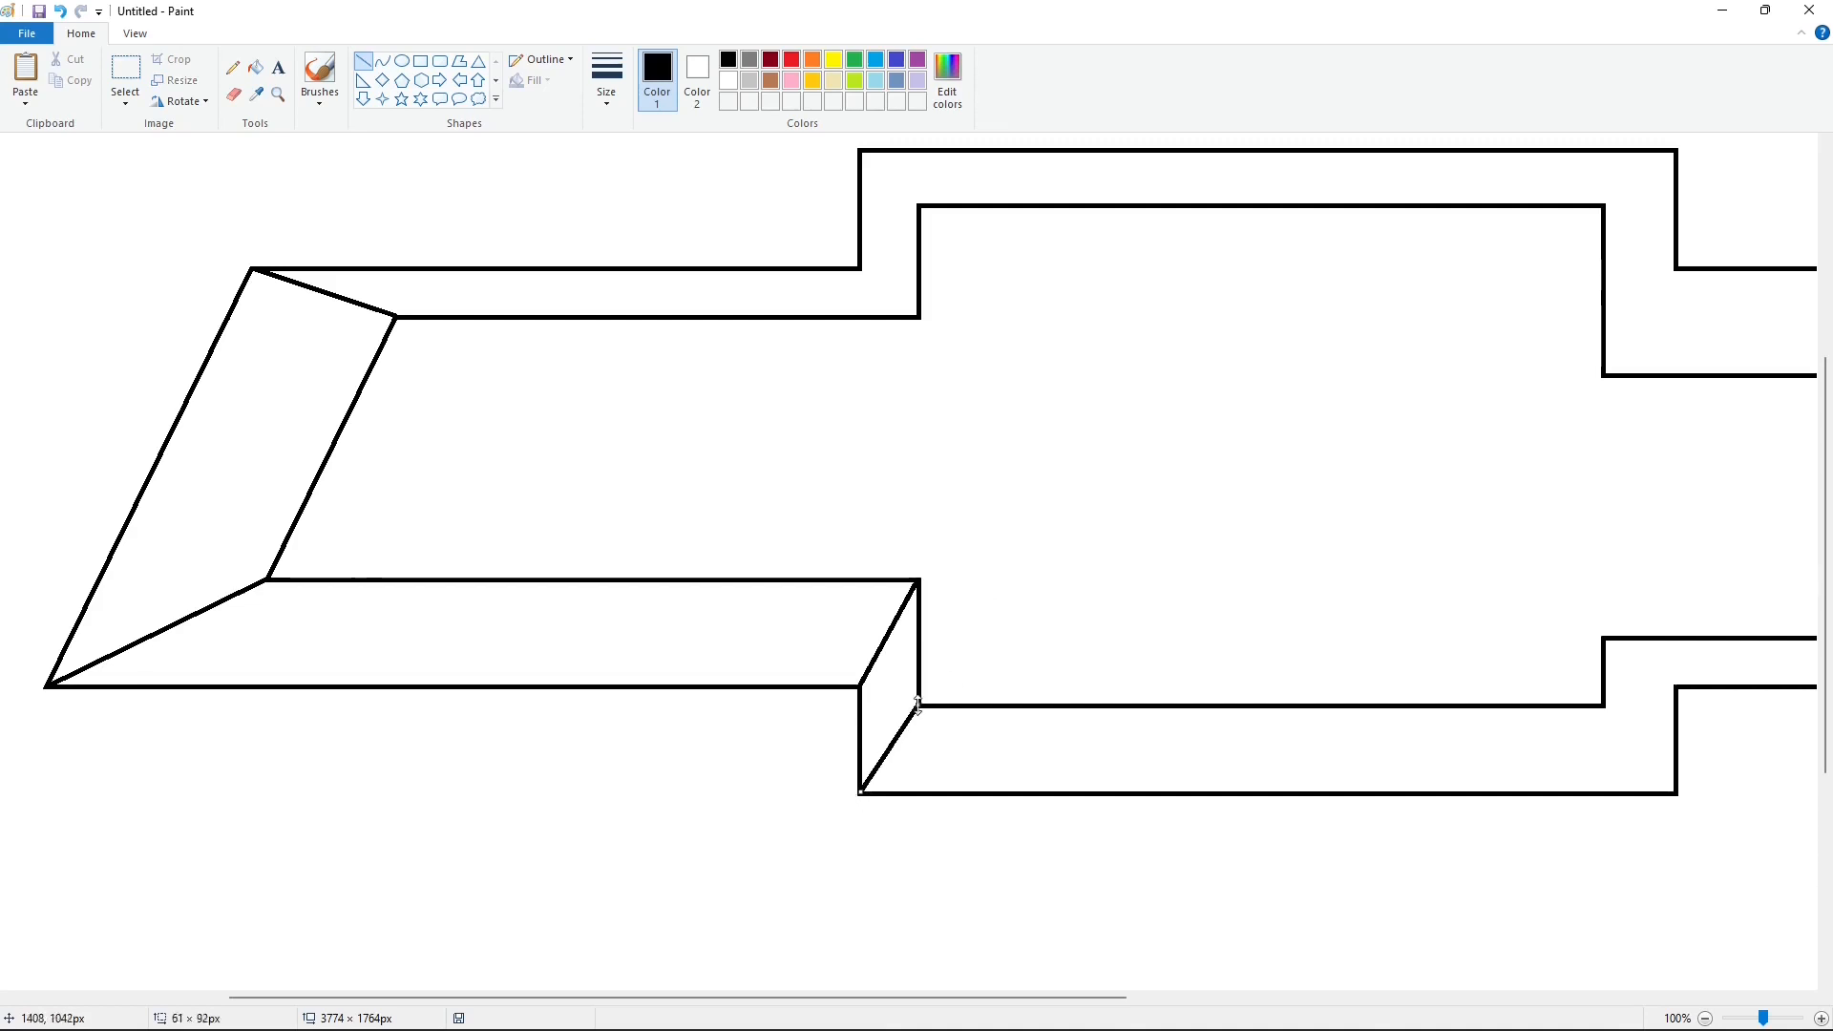
{"action": "scroll", "coordinate": [917, 706], "scroll_direction": "up", "scroll_amount": 3}
{"action": "left_click_drag", "start_coordinate": [860, 483], "coordinate": [919, 530]}
{"action": "left_click_drag", "start_coordinate": [861, 364], "coordinate": [873, 375]}
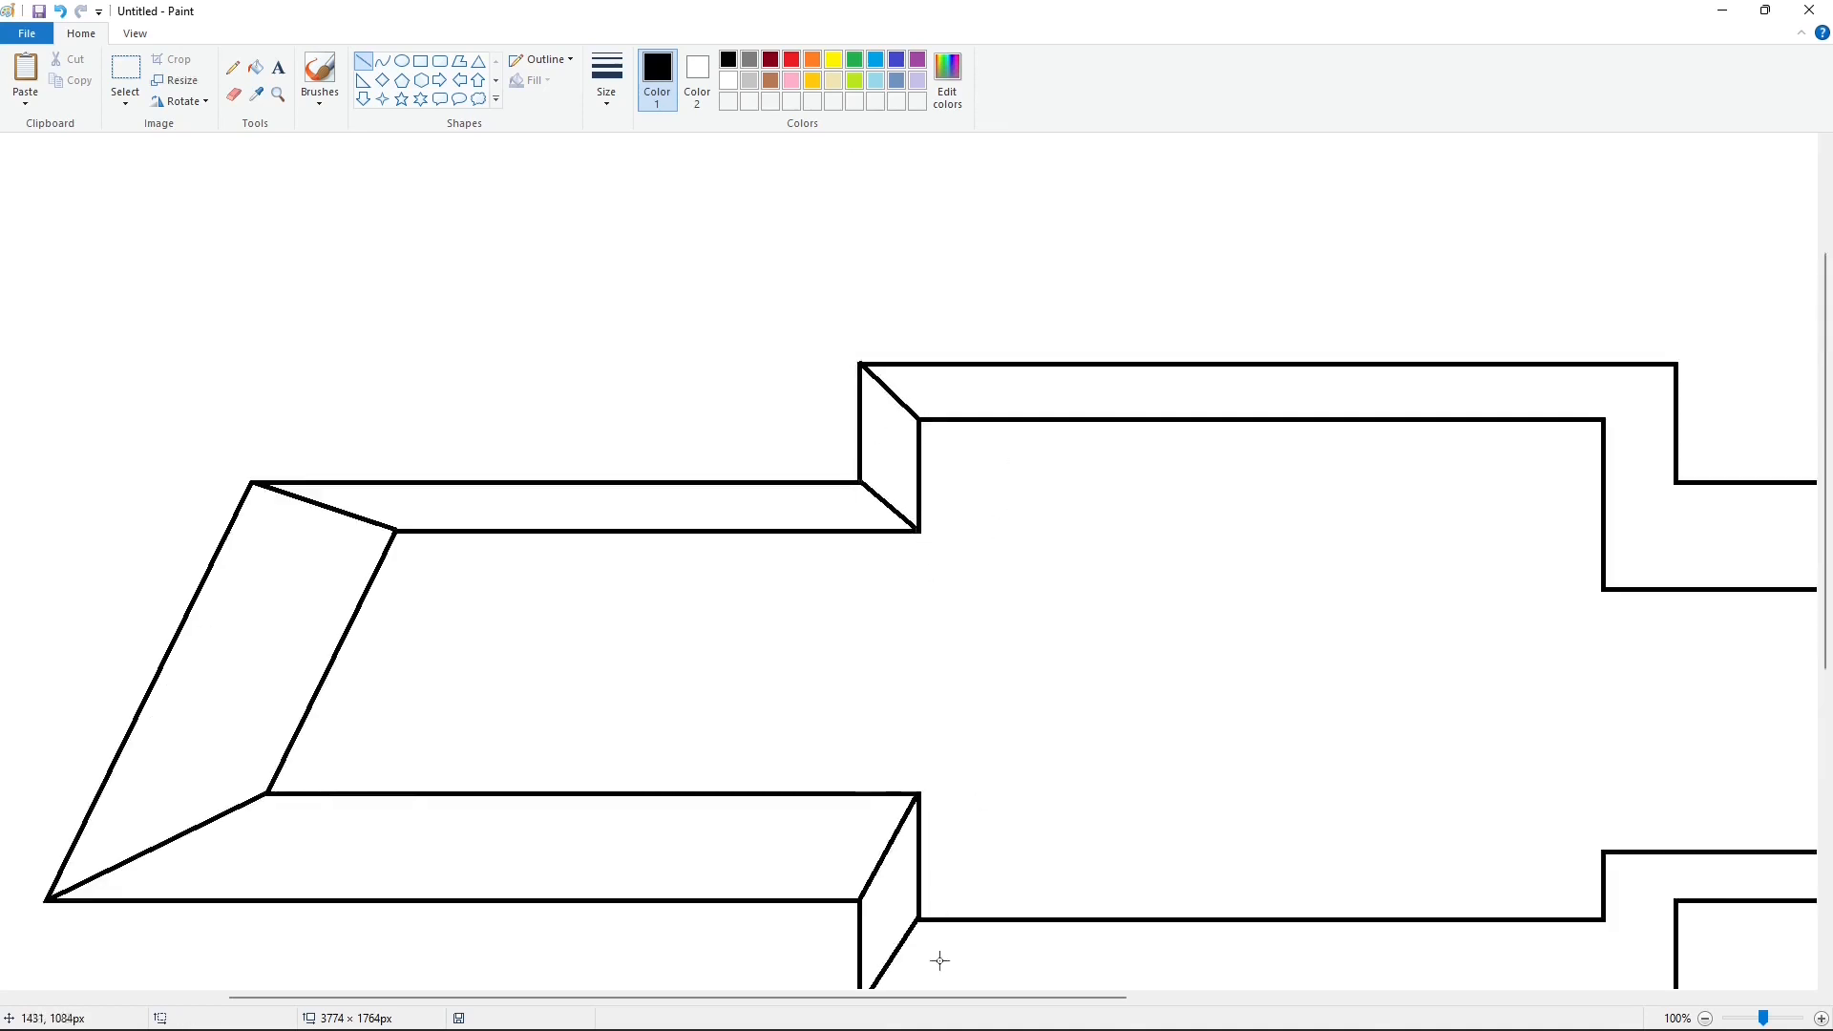
Step: Connect the four outer and inner corner pairs on the frame's right side with black diagonals, redoing the upper one
{"action": "scroll", "coordinate": [940, 961], "scroll_direction": "right", "scroll_amount": 5}
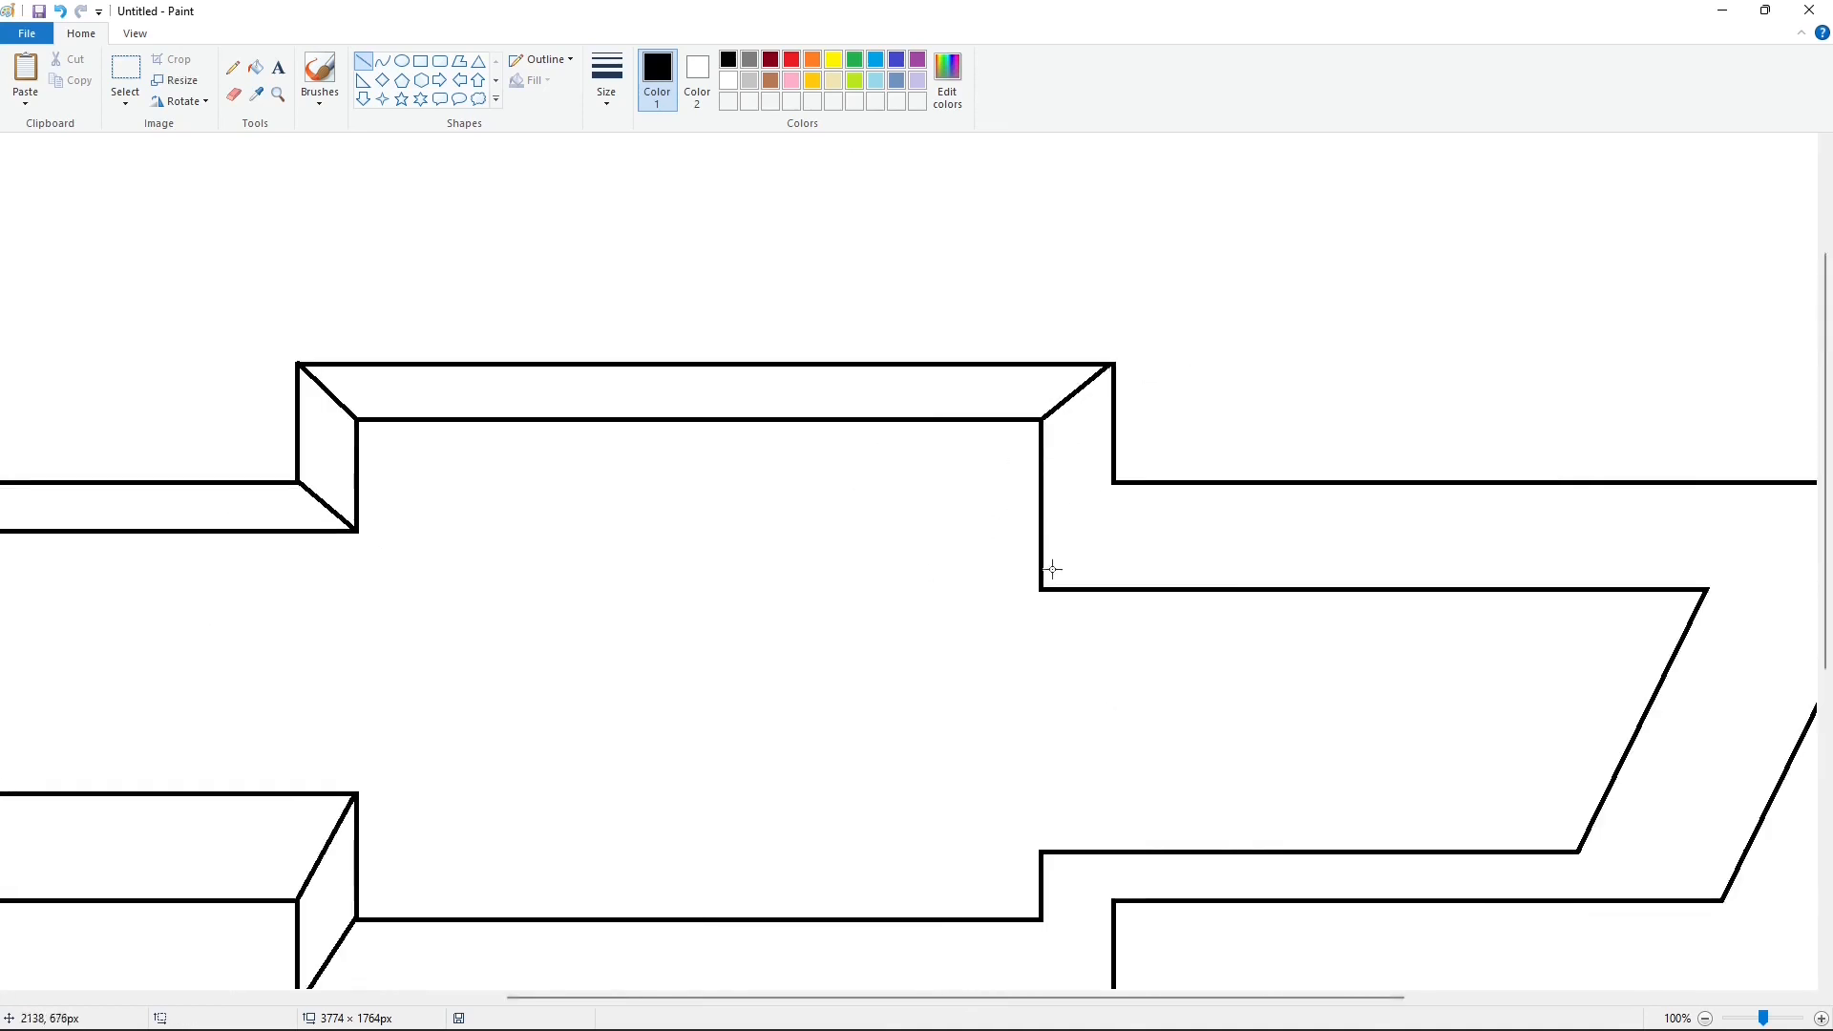
{"action": "key", "text": "ctrl+z"}
{"action": "left_click_drag", "start_coordinate": [1041, 421], "coordinate": [1106, 368]}
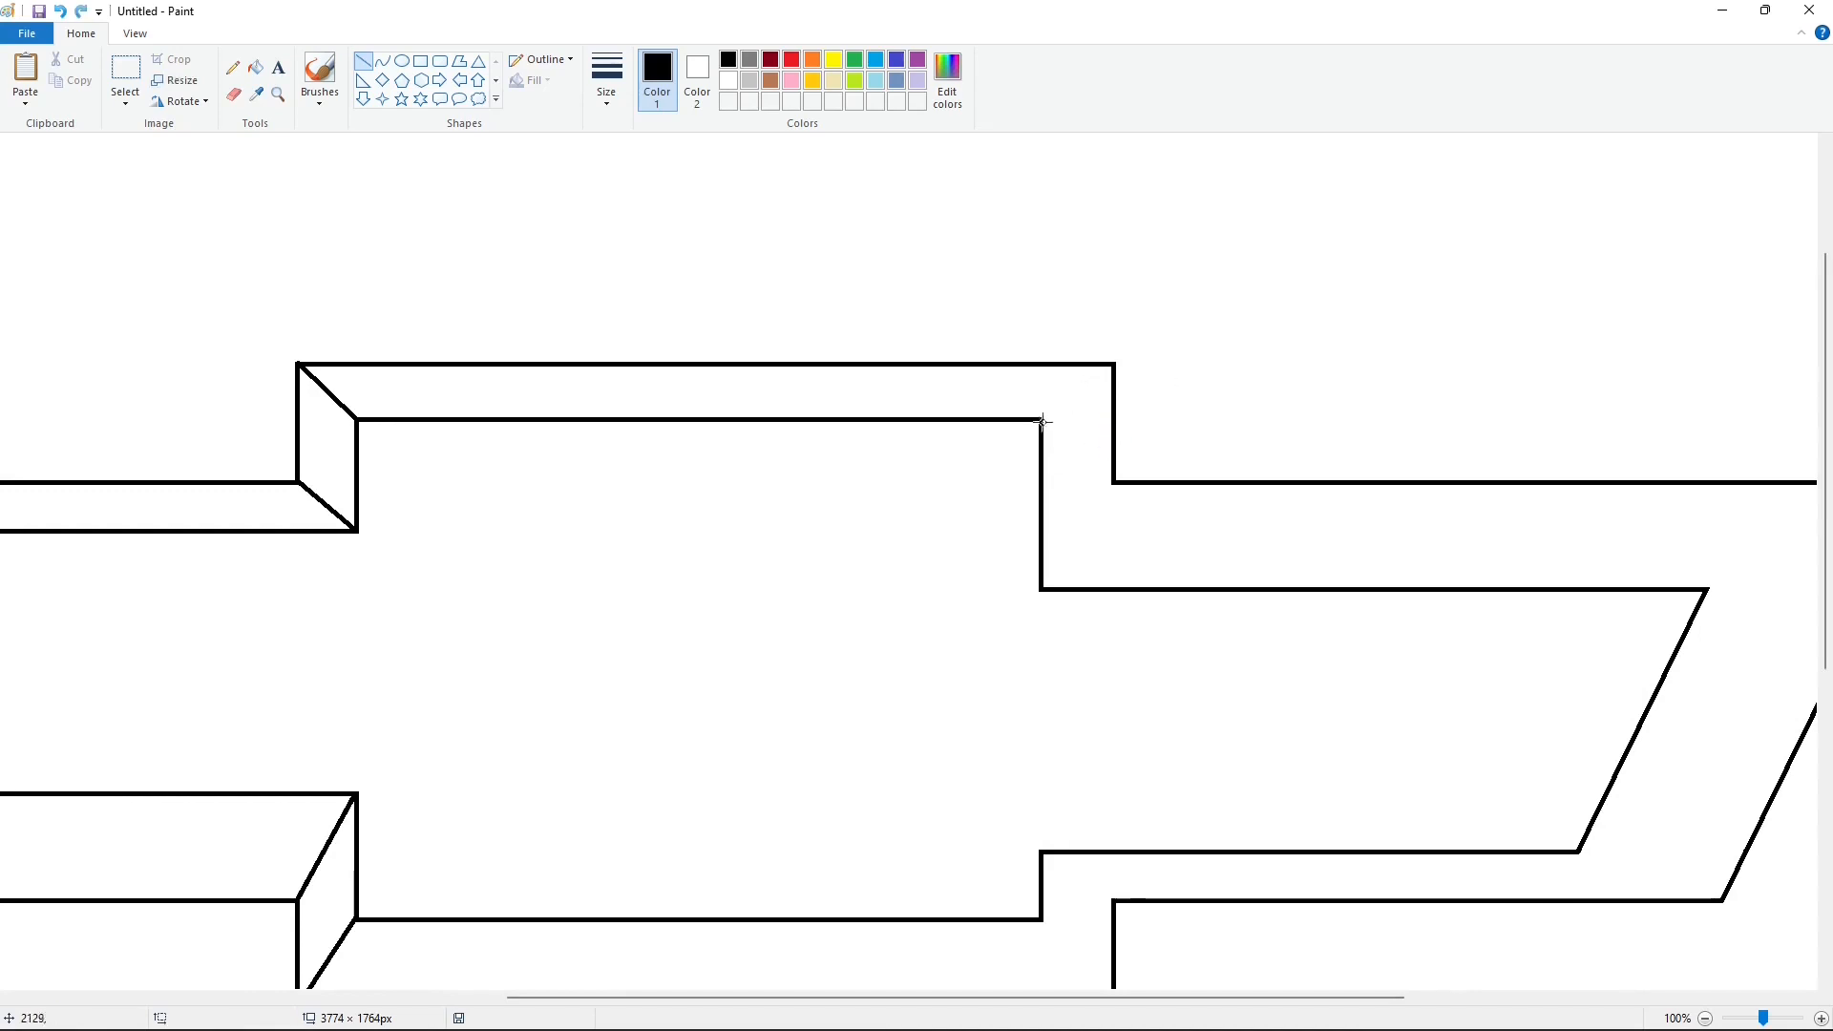
{"action": "left_click_drag", "start_coordinate": [1043, 421], "coordinate": [1114, 364]}
{"action": "left_click_drag", "start_coordinate": [1042, 589], "coordinate": [1114, 482]}
{"action": "scroll", "coordinate": [1060, 705], "scroll_direction": "down", "scroll_amount": 2}
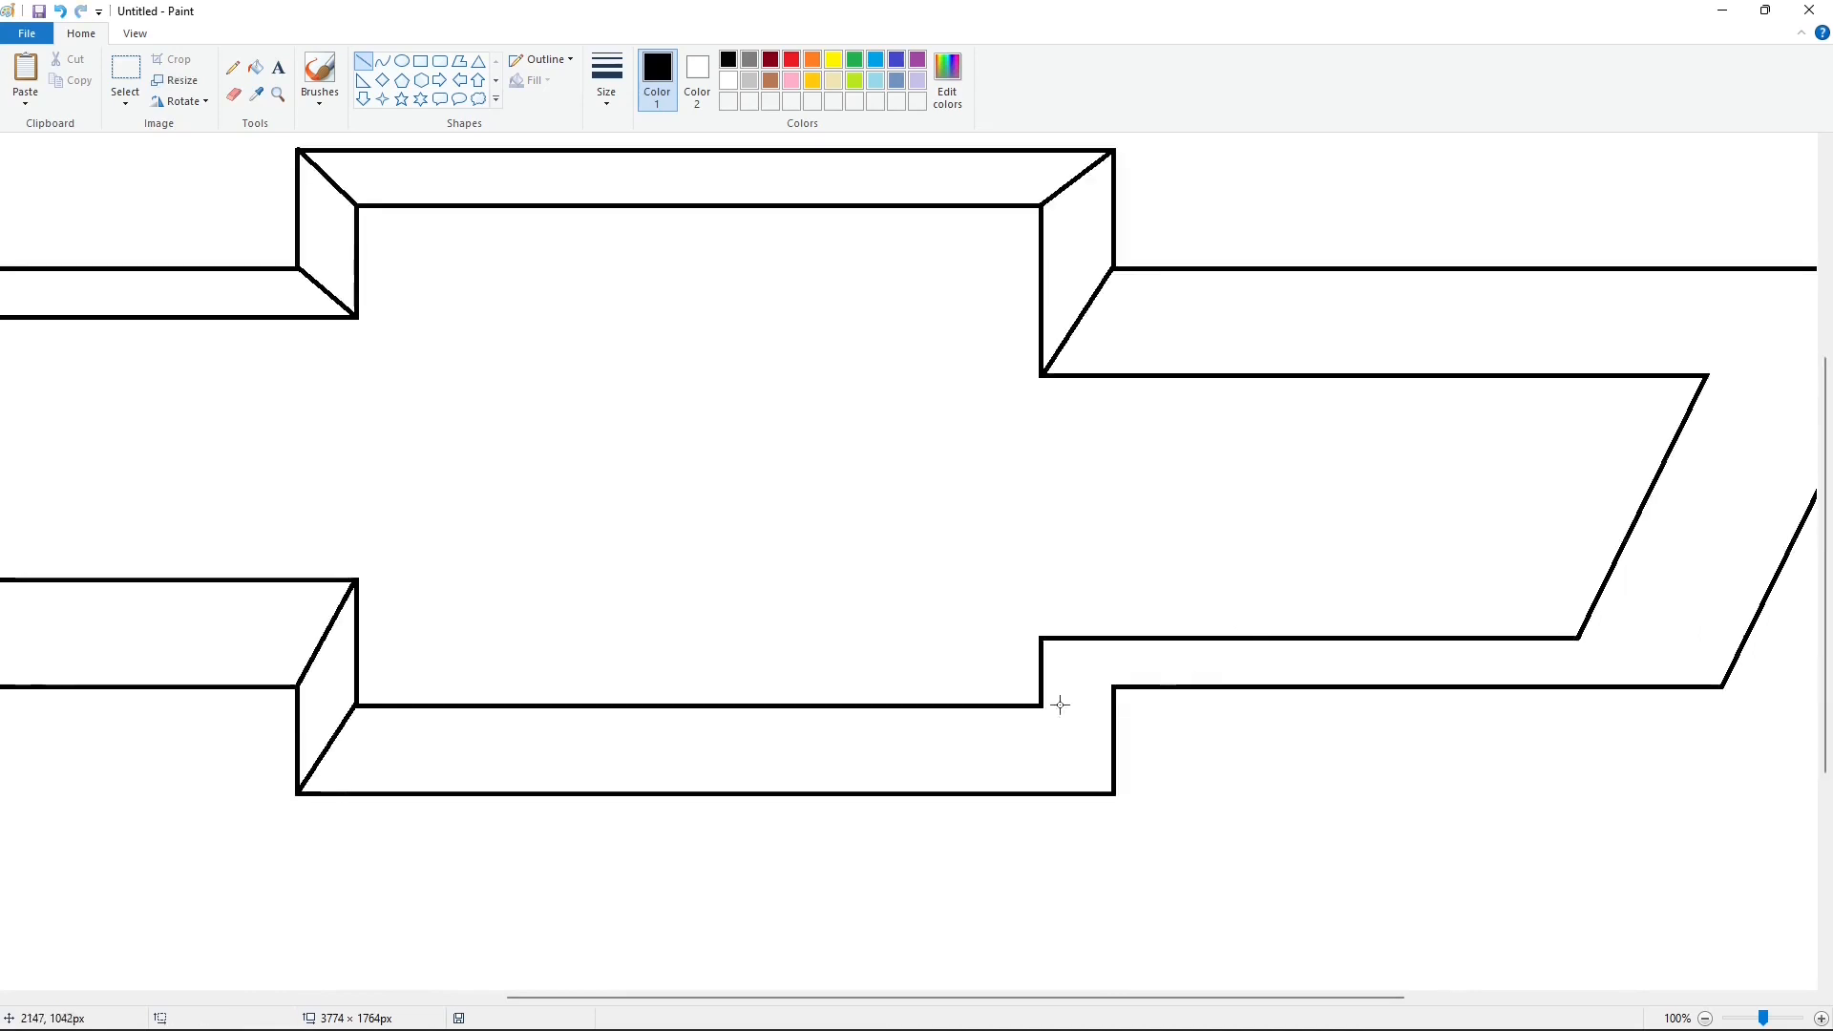
{"action": "left_click_drag", "start_coordinate": [1041, 707], "coordinate": [1114, 792]}
{"action": "left_click_drag", "start_coordinate": [1041, 639], "coordinate": [1115, 685]}
Step: Draw black lines connecting the outer and inner corners at the right arm's slanted end
{"action": "left_click", "coordinate": [1705, 1019]}
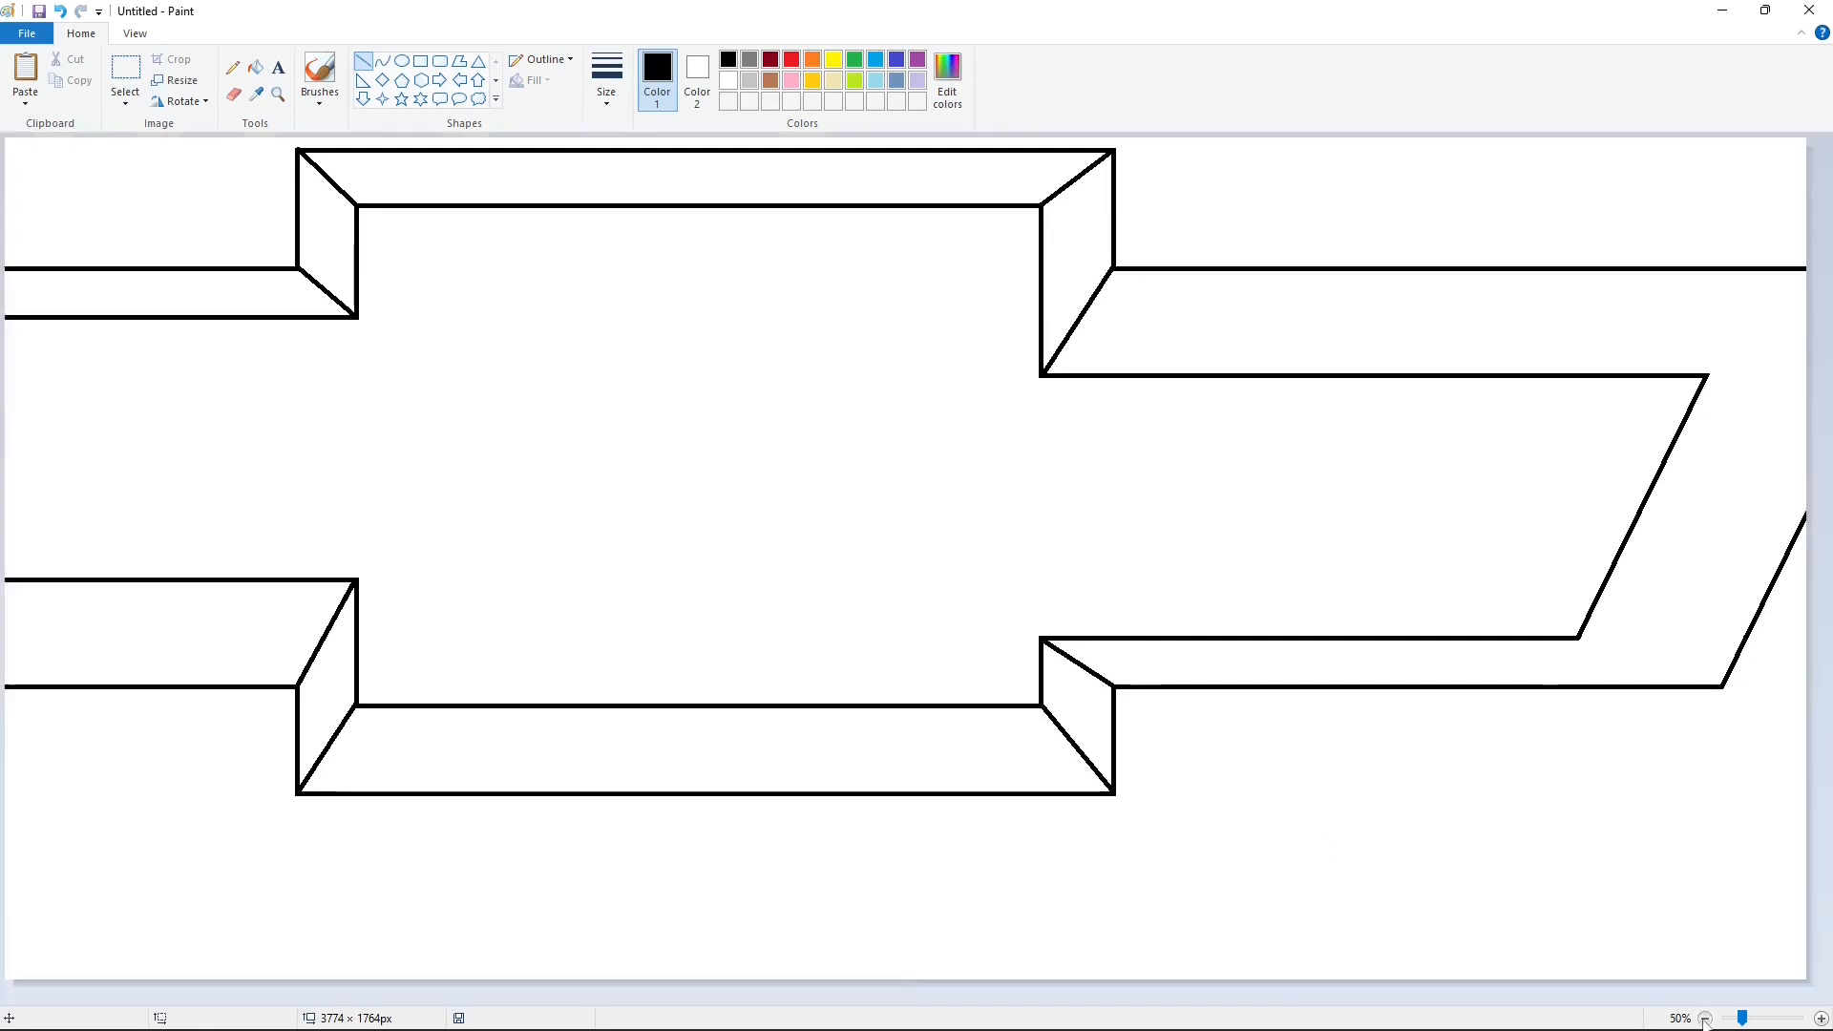
{"action": "left_click", "coordinate": [1822, 1019]}
{"action": "mouse_move", "coordinate": [897, 1002]}
{"action": "left_mouse_down"}
{"action": "mouse_move", "coordinate": [1379, 908]}
{"action": "mouse_move", "coordinate": [880, 1002]}
{"action": "mouse_move", "coordinate": [1498, 1002]}
{"action": "left_mouse_up"}
{"action": "left_click_drag", "start_coordinate": [1455, 585], "coordinate": [1672, 483]}
{"action": "scroll", "coordinate": [1348, 543], "scroll_direction": "down", "scroll_amount": 4}
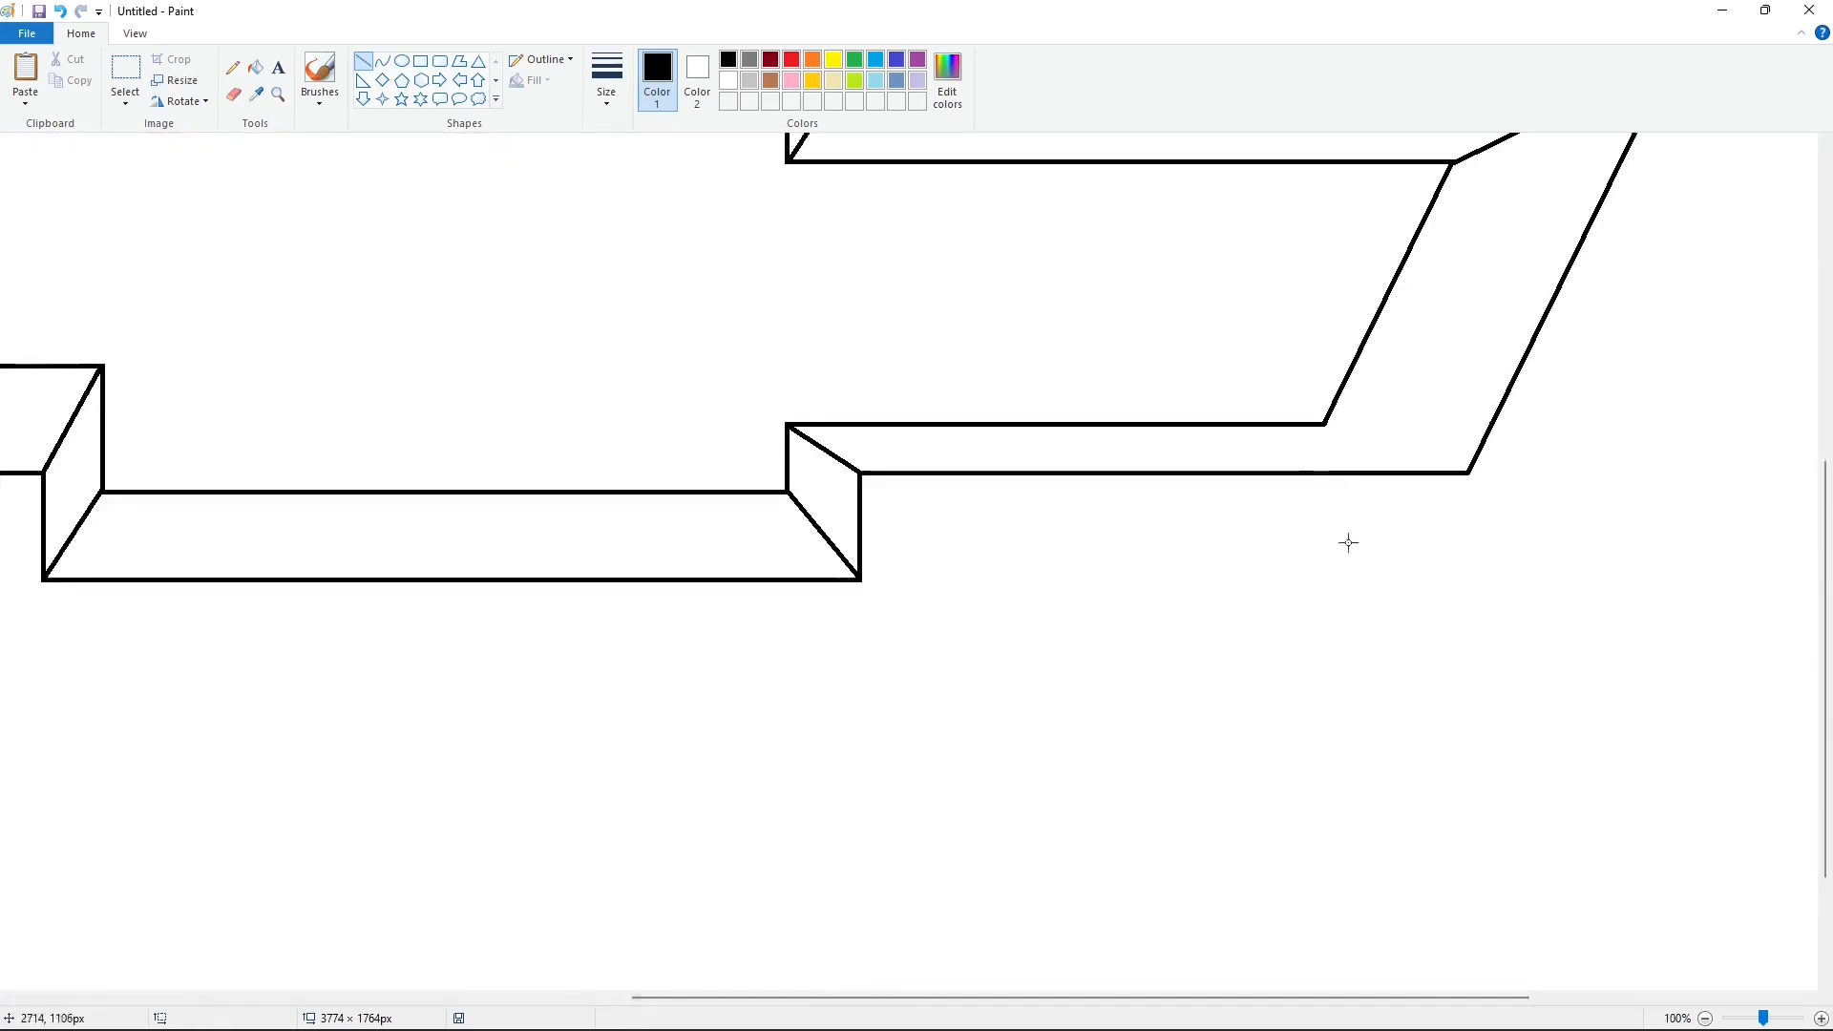
{"action": "left_click_drag", "start_coordinate": [1324, 423], "coordinate": [1469, 471]}
Step: Draw a purple vertical guide line about 551 px long through the middle of the central frame
{"action": "left_click", "coordinate": [1705, 1019]}
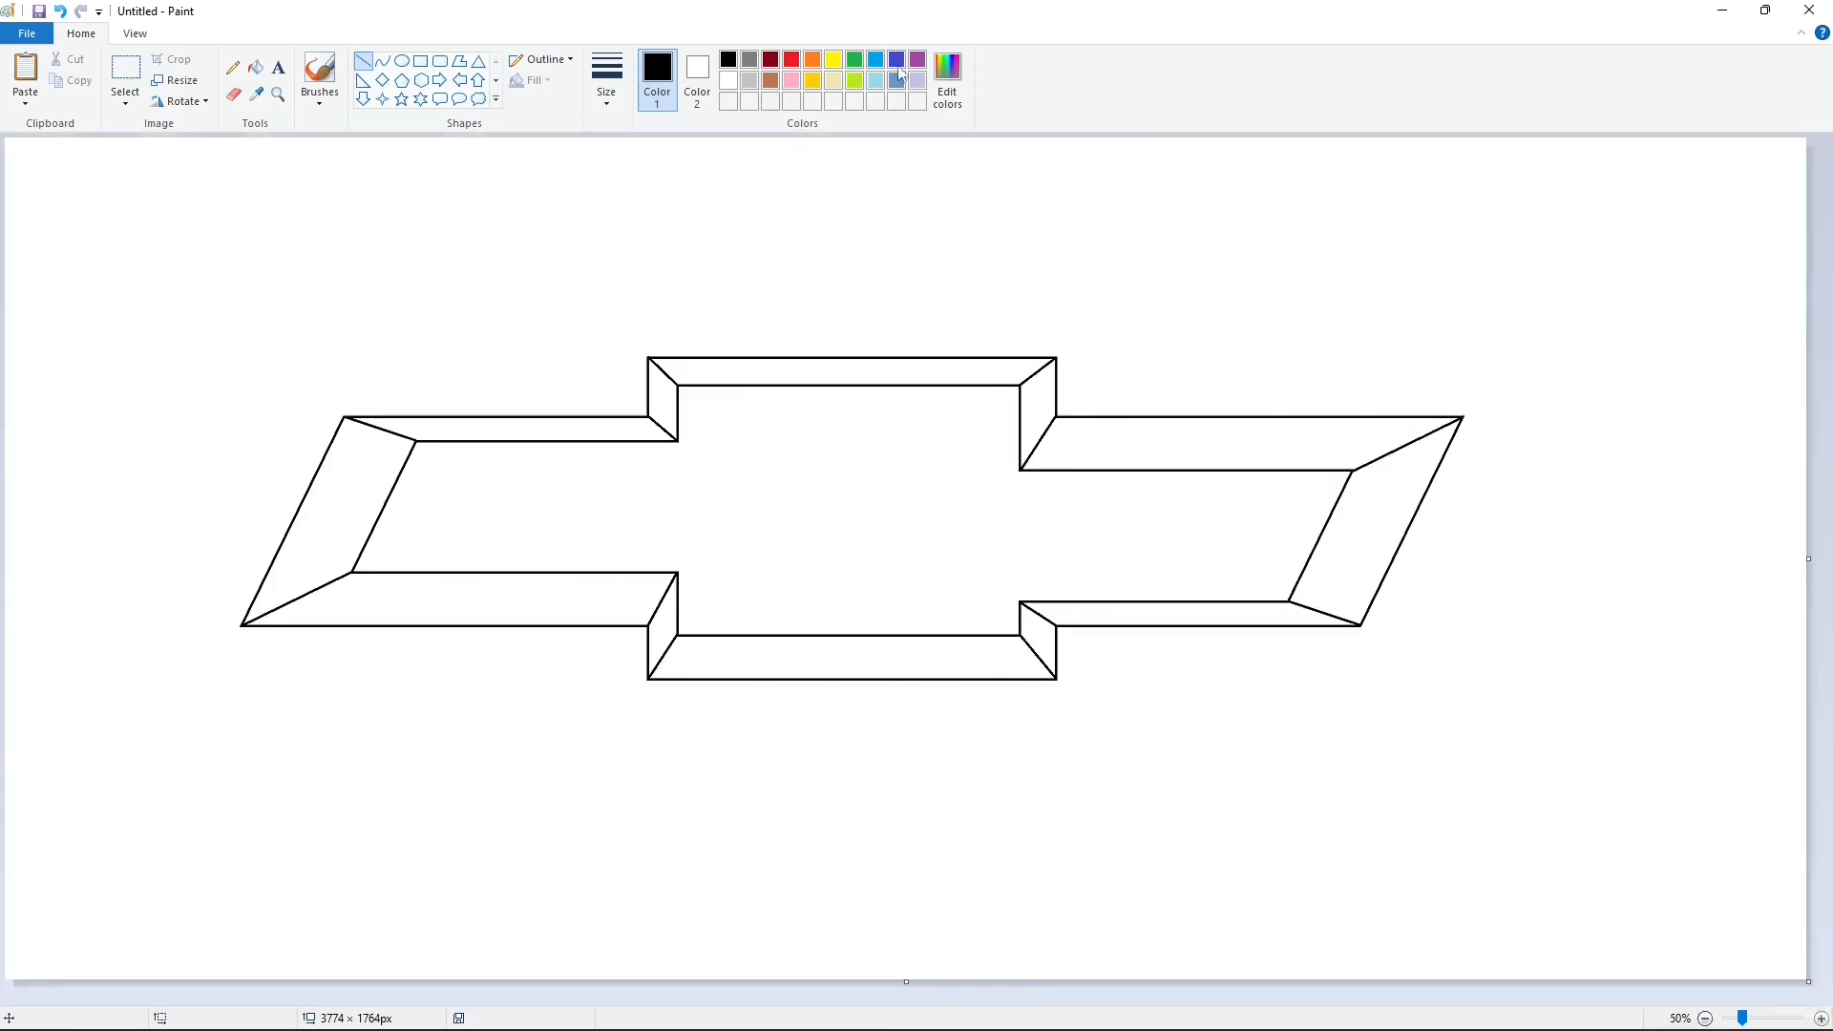
{"action": "left_click", "coordinate": [918, 59]}
{"action": "left_click_drag", "start_coordinate": [850, 382], "coordinate": [850, 642]}
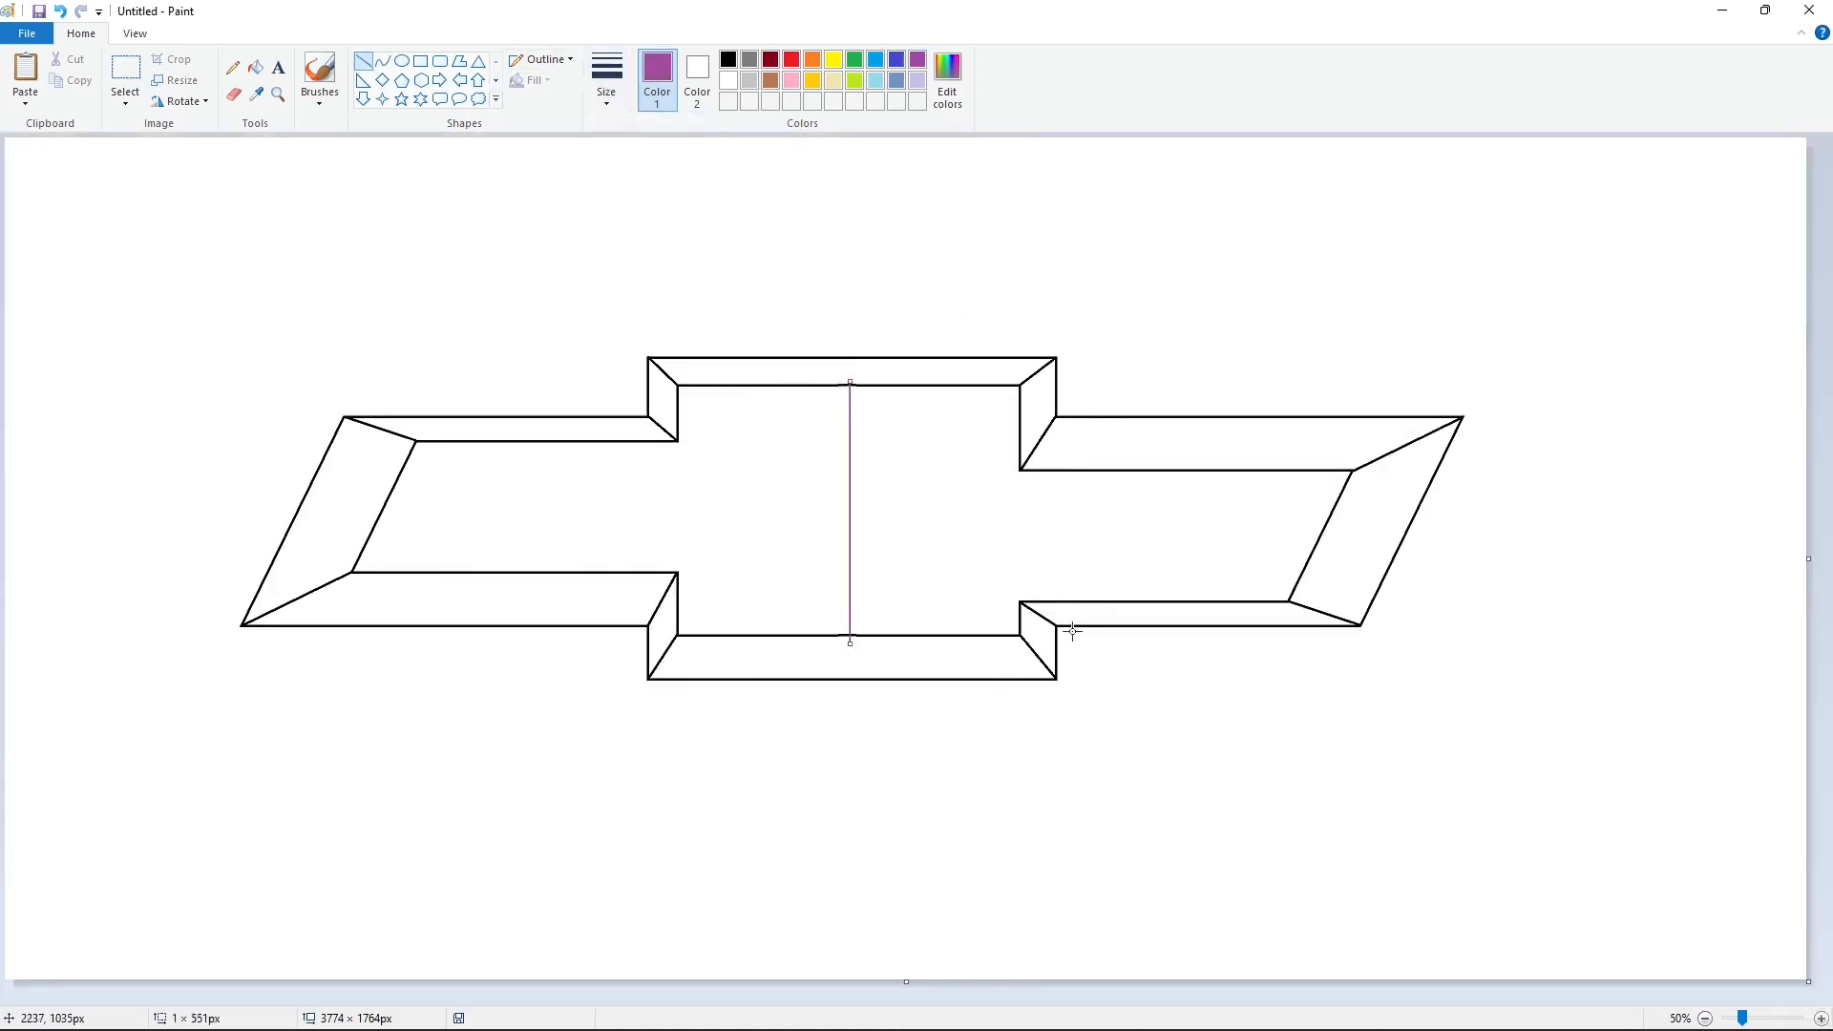
Step: Fill the inner area right of the guide line with purple and patch the black inner outline where the guide crosses it
{"action": "left_click", "coordinate": [257, 68]}
{"action": "left_click", "coordinate": [1098, 537]}
{"action": "left_click", "coordinate": [1822, 1019]}
{"action": "left_click_drag", "start_coordinate": [841, 998], "coordinate": [1199, 999]}
{"action": "left_click", "coordinate": [364, 61]}
{"action": "left_click", "coordinate": [729, 59]}
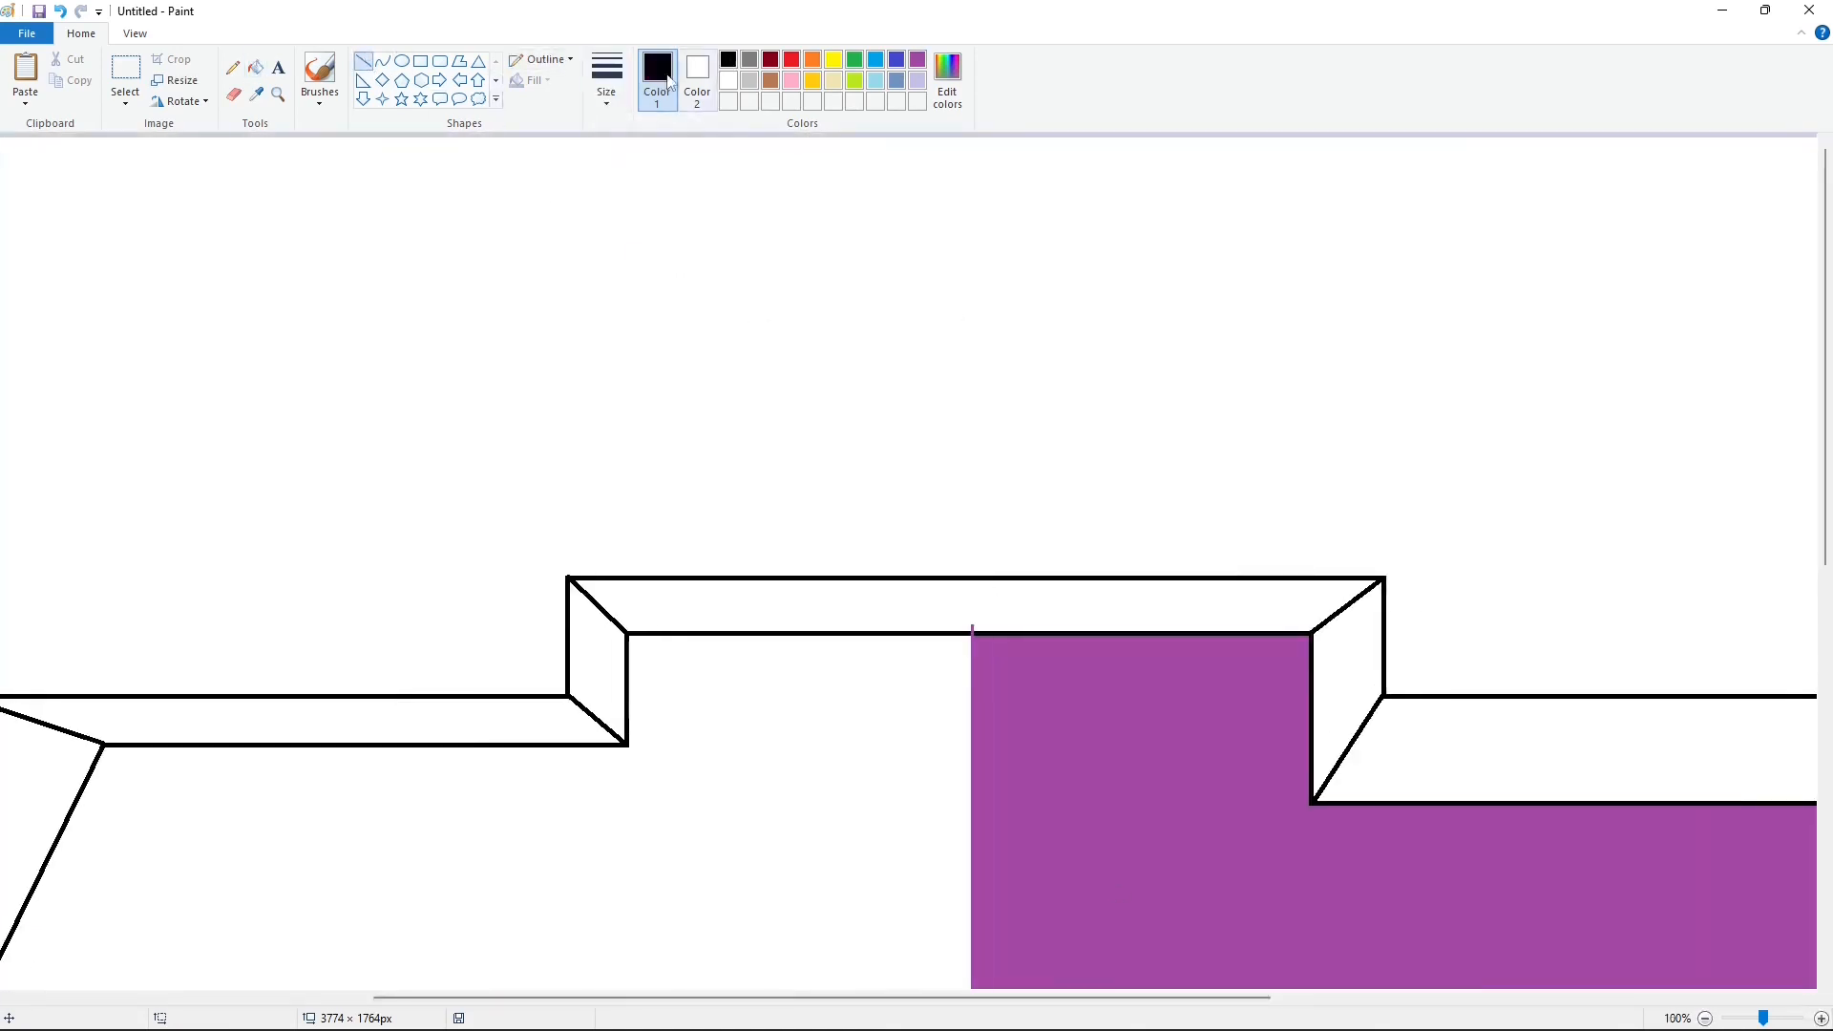
{"action": "left_click", "coordinate": [607, 80]}
{"action": "left_click", "coordinate": [651, 211]}
{"action": "scroll", "coordinate": [1042, 594], "scroll_direction": "down", "scroll_amount": 5}
{"action": "left_click_drag", "start_coordinate": [945, 705], "coordinate": [988, 706]}
Step: Clear the guide's leftover pixels from the frame's upper and lower bevels by filling both purple and refilling them white
{"action": "left_click", "coordinate": [256, 68]}
{"action": "left_click", "coordinate": [918, 60]}
{"action": "left_click", "coordinate": [897, 743]}
{"action": "left_click", "coordinate": [916, 393]}
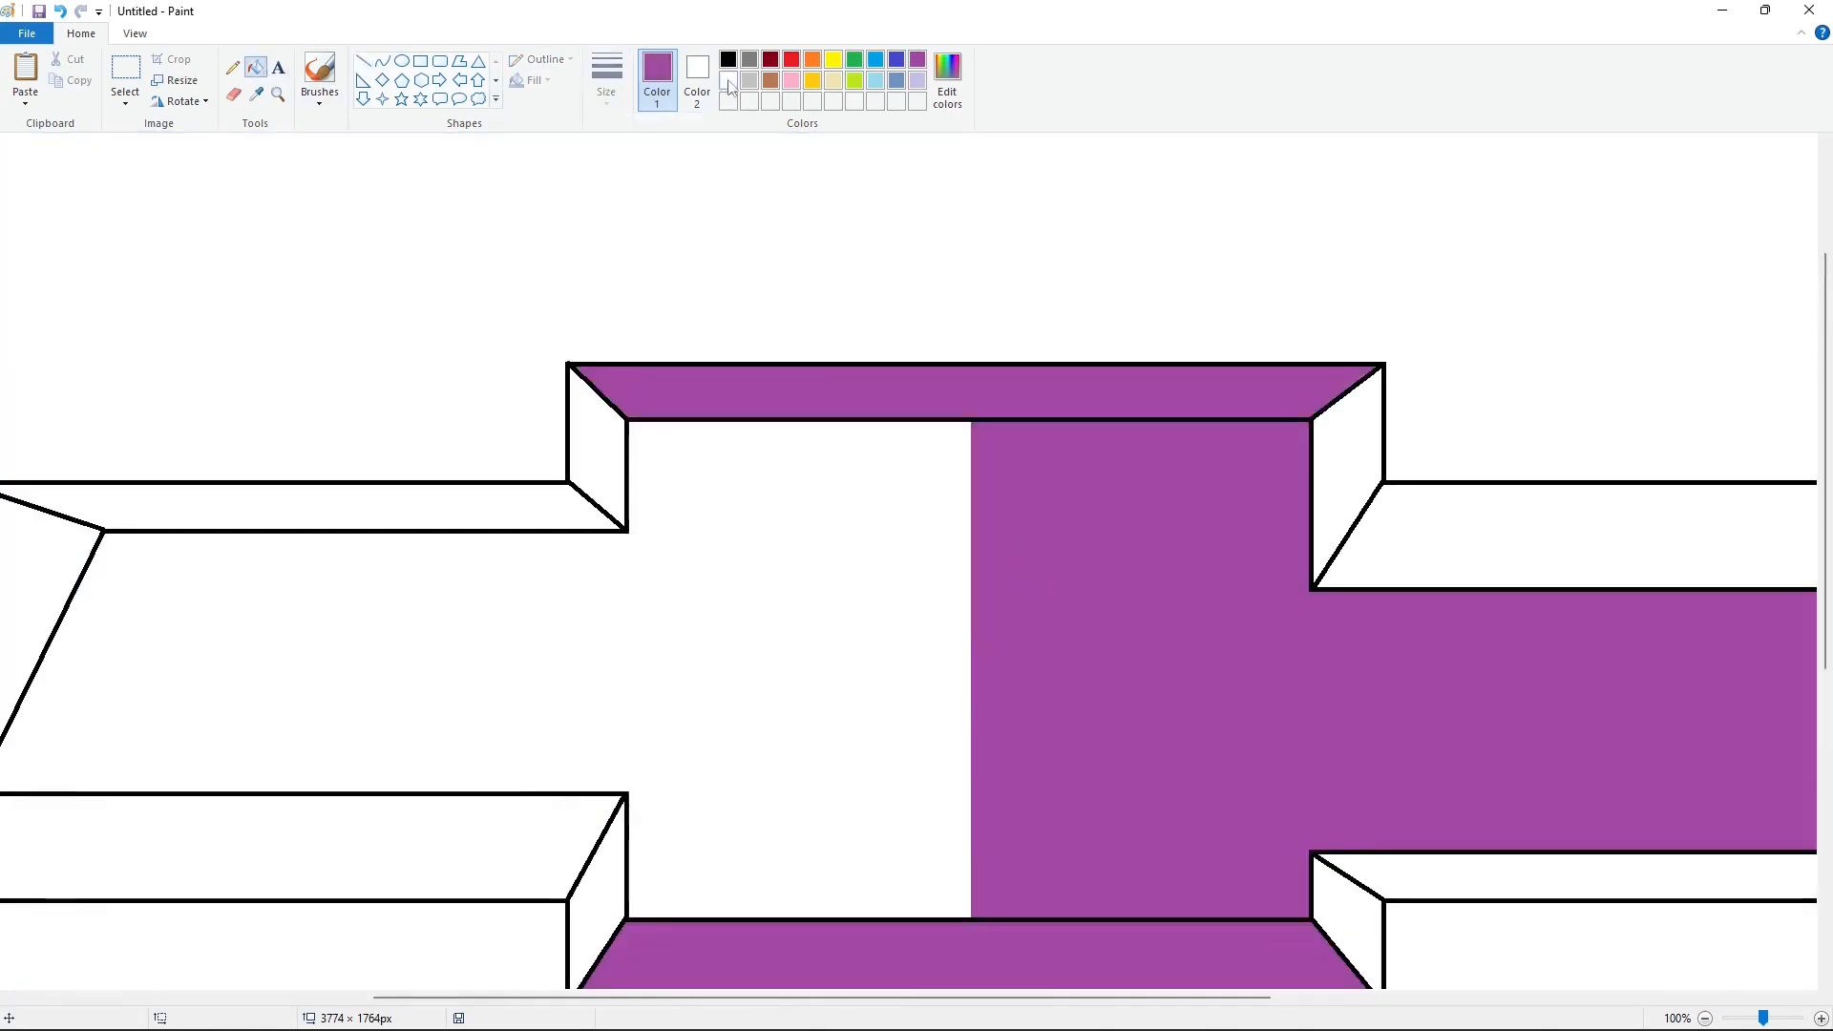
{"action": "left_click", "coordinate": [729, 80]}
{"action": "left_click", "coordinate": [955, 392]}
{"action": "left_click", "coordinate": [1031, 744]}
Step: Define two custom darker shades based on the gold palette colour
{"action": "left_click", "coordinate": [1705, 1019]}
{"action": "left_click", "coordinate": [750, 59]}
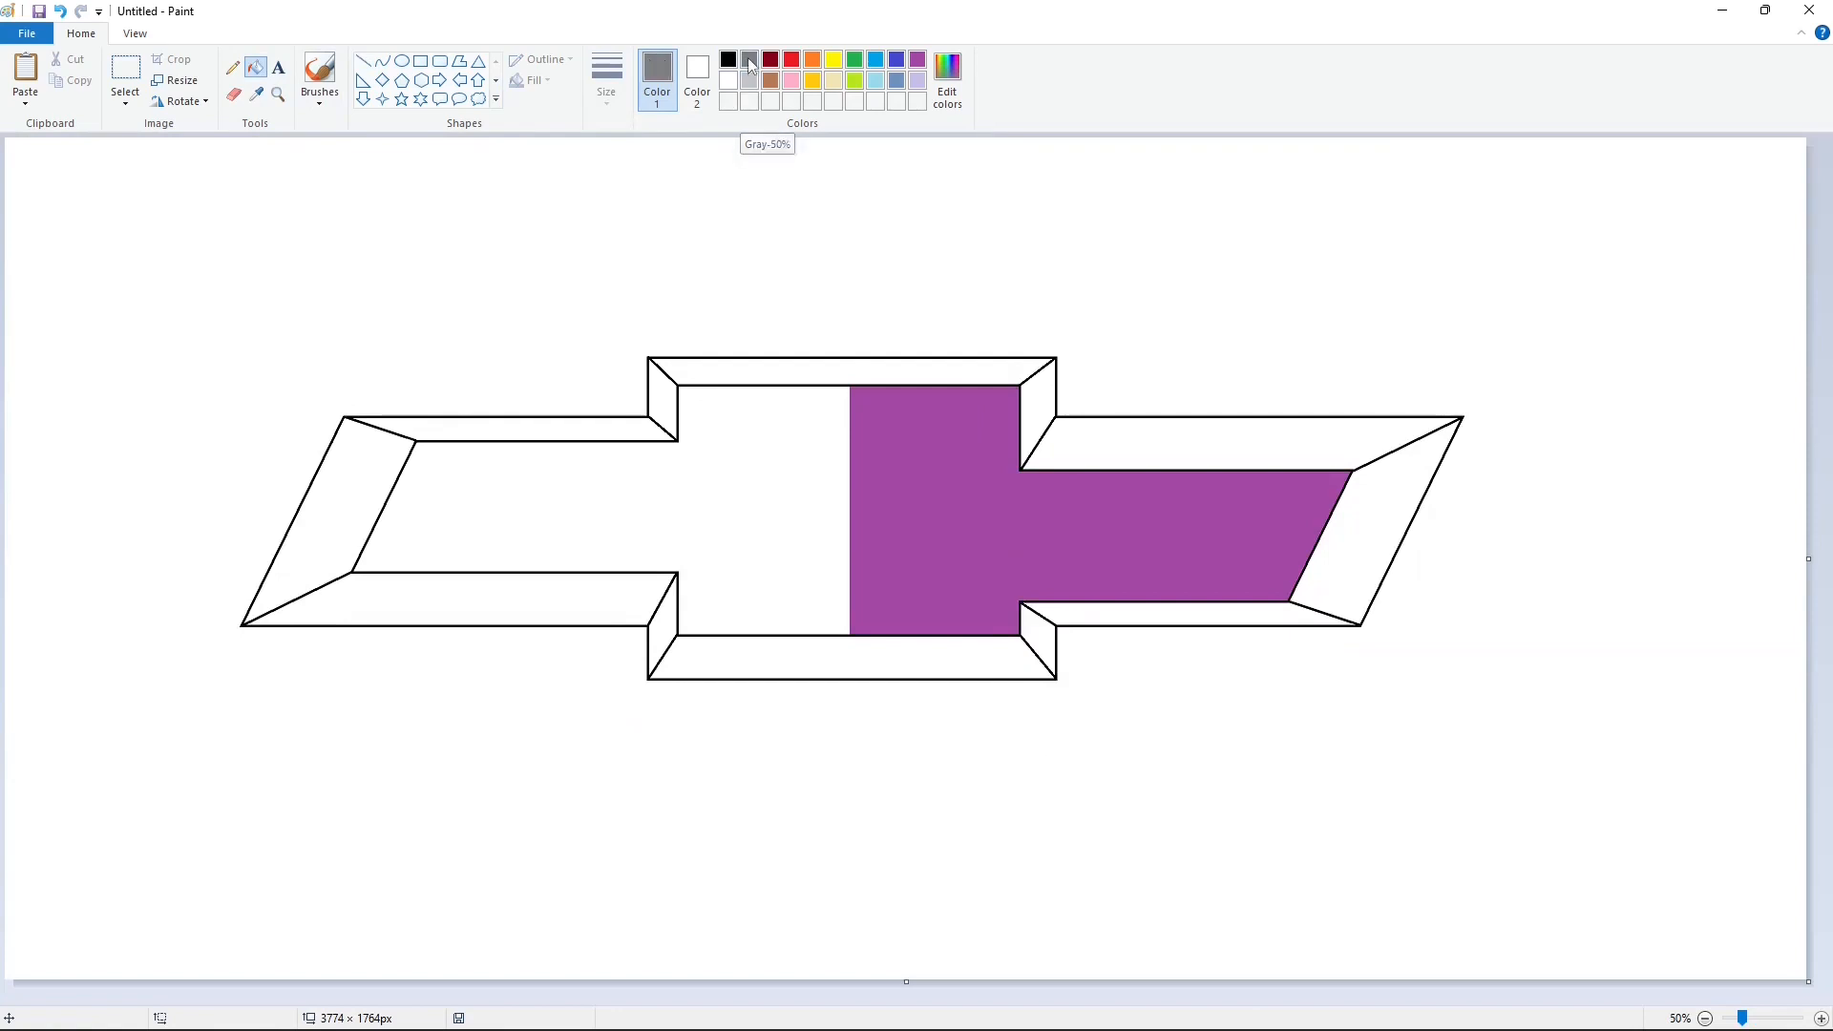
{"action": "left_click", "coordinate": [813, 81]}
{"action": "left_click", "coordinate": [948, 76]}
{"action": "left_click", "coordinate": [740, 653]}
{"action": "left_click_drag", "start_coordinate": [1123, 479], "coordinate": [1123, 499]}
{"action": "left_click", "coordinate": [949, 78]}
{"action": "left_click", "coordinate": [740, 653]}
Step: Fill the frame's upper bevels and all of the right arm's bevels with 50% gray
{"action": "left_click", "coordinate": [749, 61]}
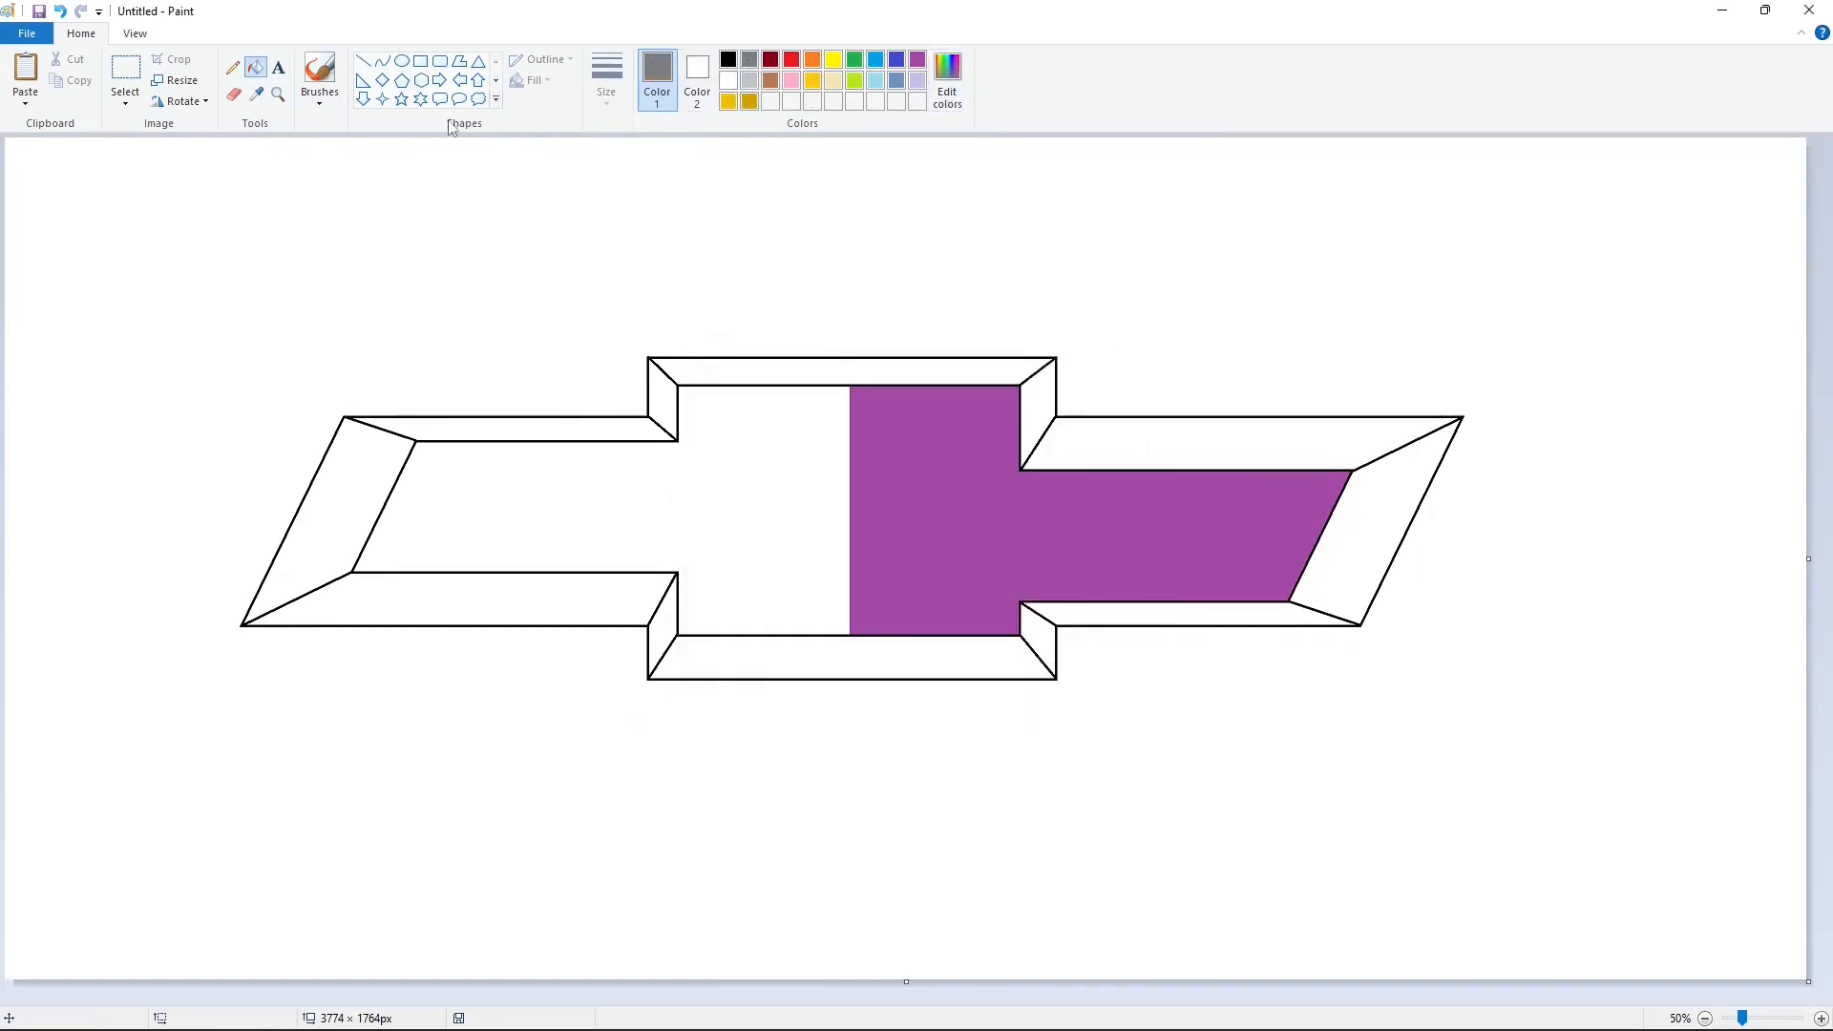
{"action": "left_click", "coordinate": [668, 384]}
{"action": "left_click", "coordinate": [1191, 439]}
{"action": "left_click", "coordinate": [1048, 395]}
{"action": "left_click", "coordinate": [1342, 506]}
{"action": "left_click", "coordinate": [1275, 608]}
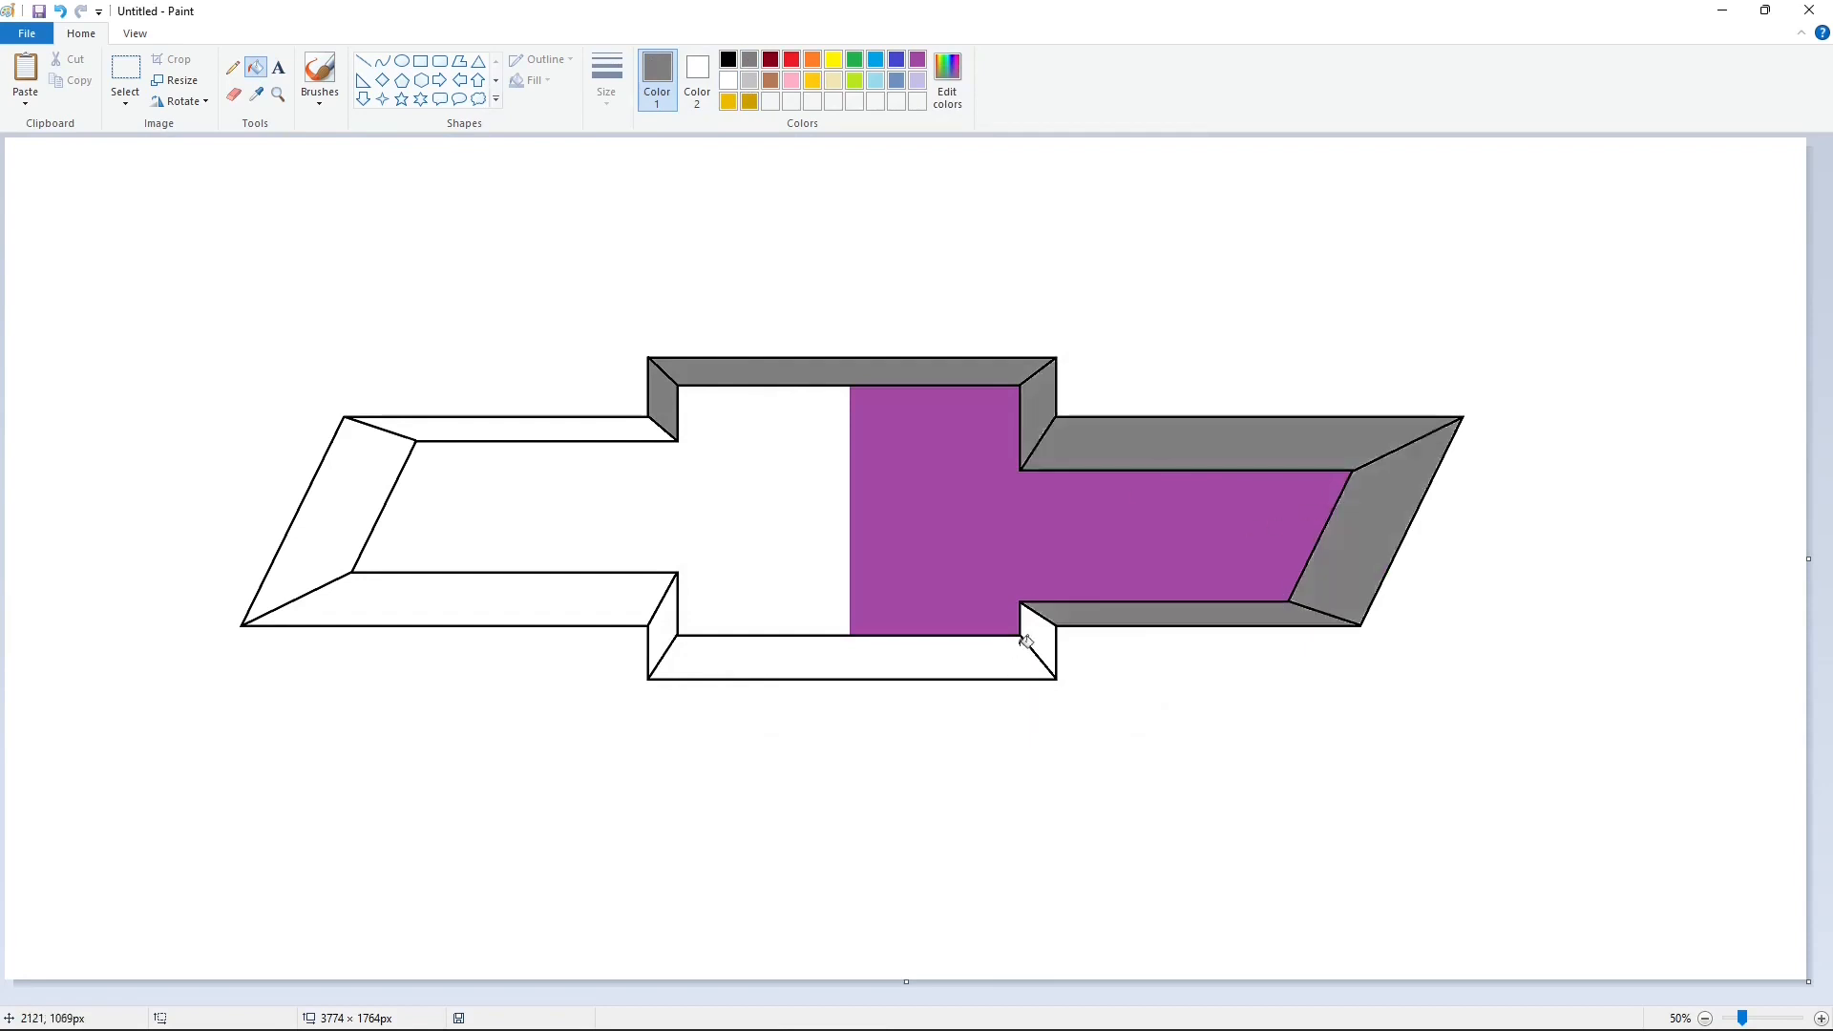
Step: Fill the frame's lower bevels and all of the left arm's bevels with 50% gray
{"action": "left_click", "coordinate": [1026, 641]}
{"action": "left_click", "coordinate": [1000, 667]}
{"action": "left_click", "coordinate": [663, 609]}
{"action": "left_click", "coordinate": [599, 602]}
{"action": "left_click", "coordinate": [349, 524]}
{"action": "left_click", "coordinate": [560, 428]}
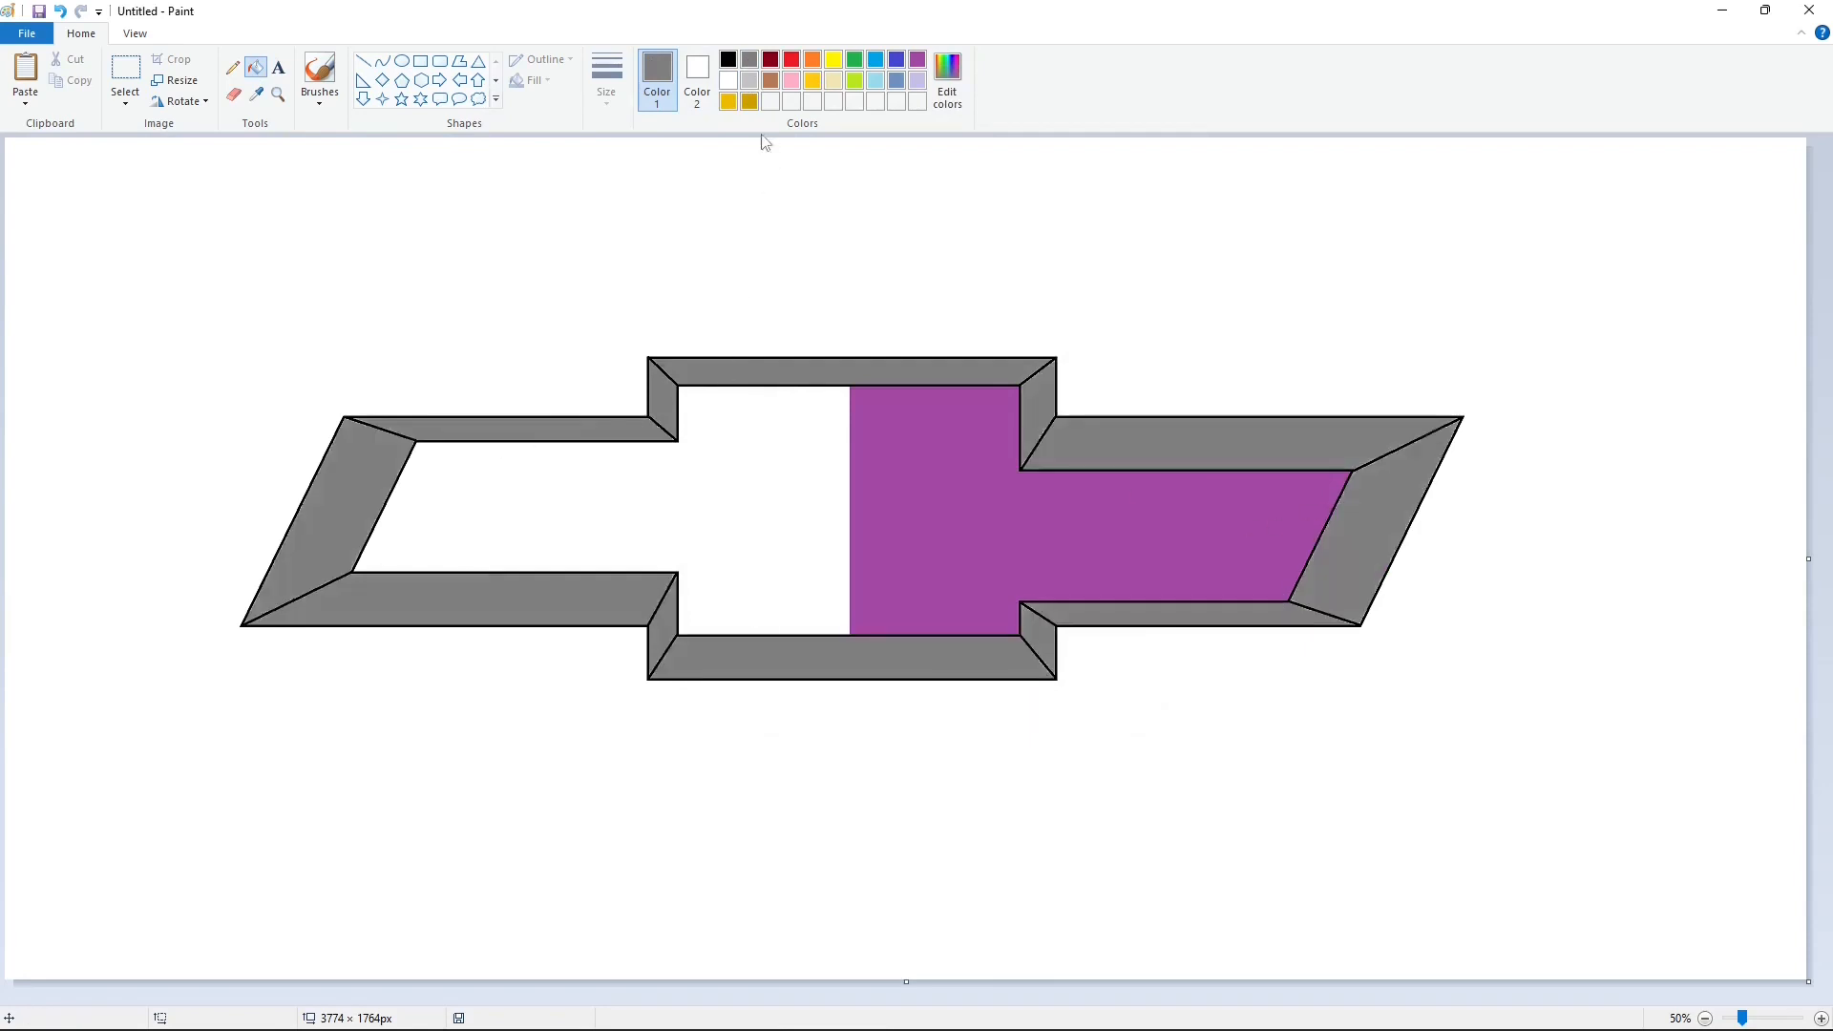
Step: Fill the right inner half with the darker custom gold and the left inner half with the lighter custom gold
{"action": "left_click", "coordinate": [745, 103]}
{"action": "left_click", "coordinate": [930, 450]}
{"action": "left_click", "coordinate": [726, 103]}
{"action": "left_click", "coordinate": [776, 479]}
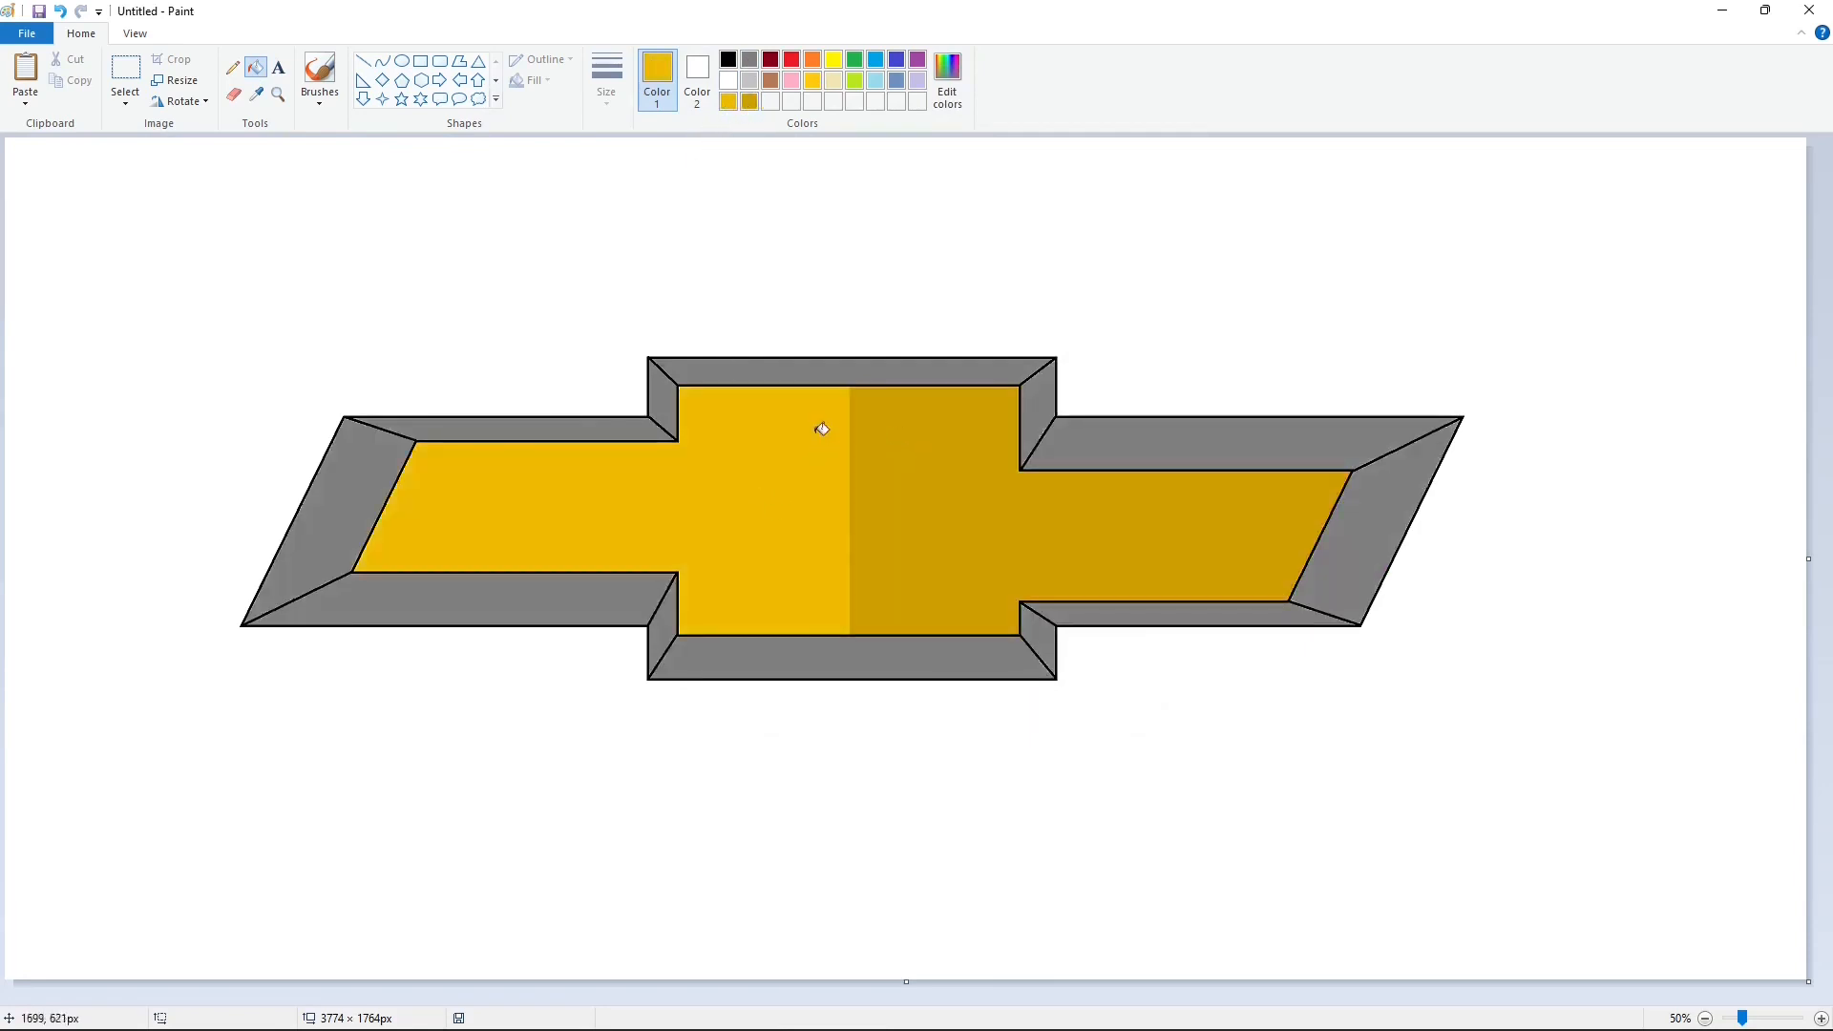
Step: Recolour the left inner half with palette gold and the right inner half with a newly defined, slightly darker custom gold
{"action": "left_click", "coordinate": [813, 84]}
{"action": "left_click", "coordinate": [781, 426]}
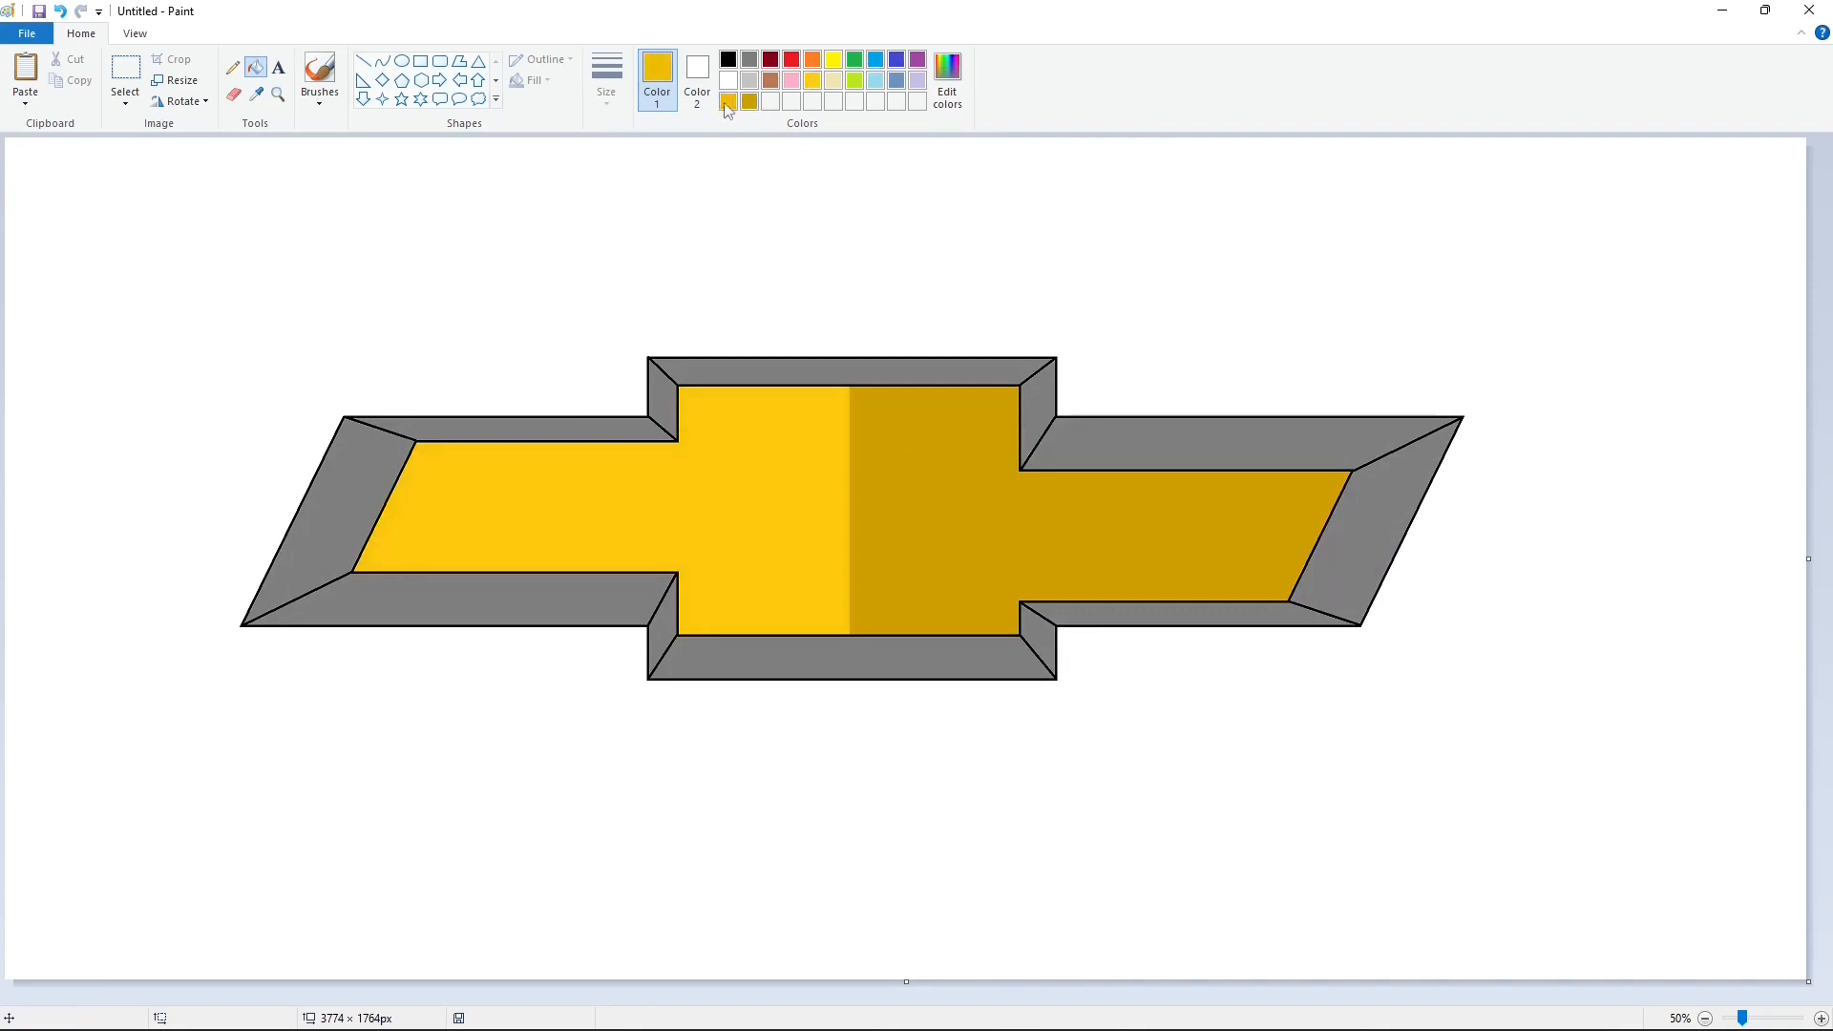
{"action": "left_click", "coordinate": [908, 456]}
{"action": "left_click", "coordinate": [947, 81]}
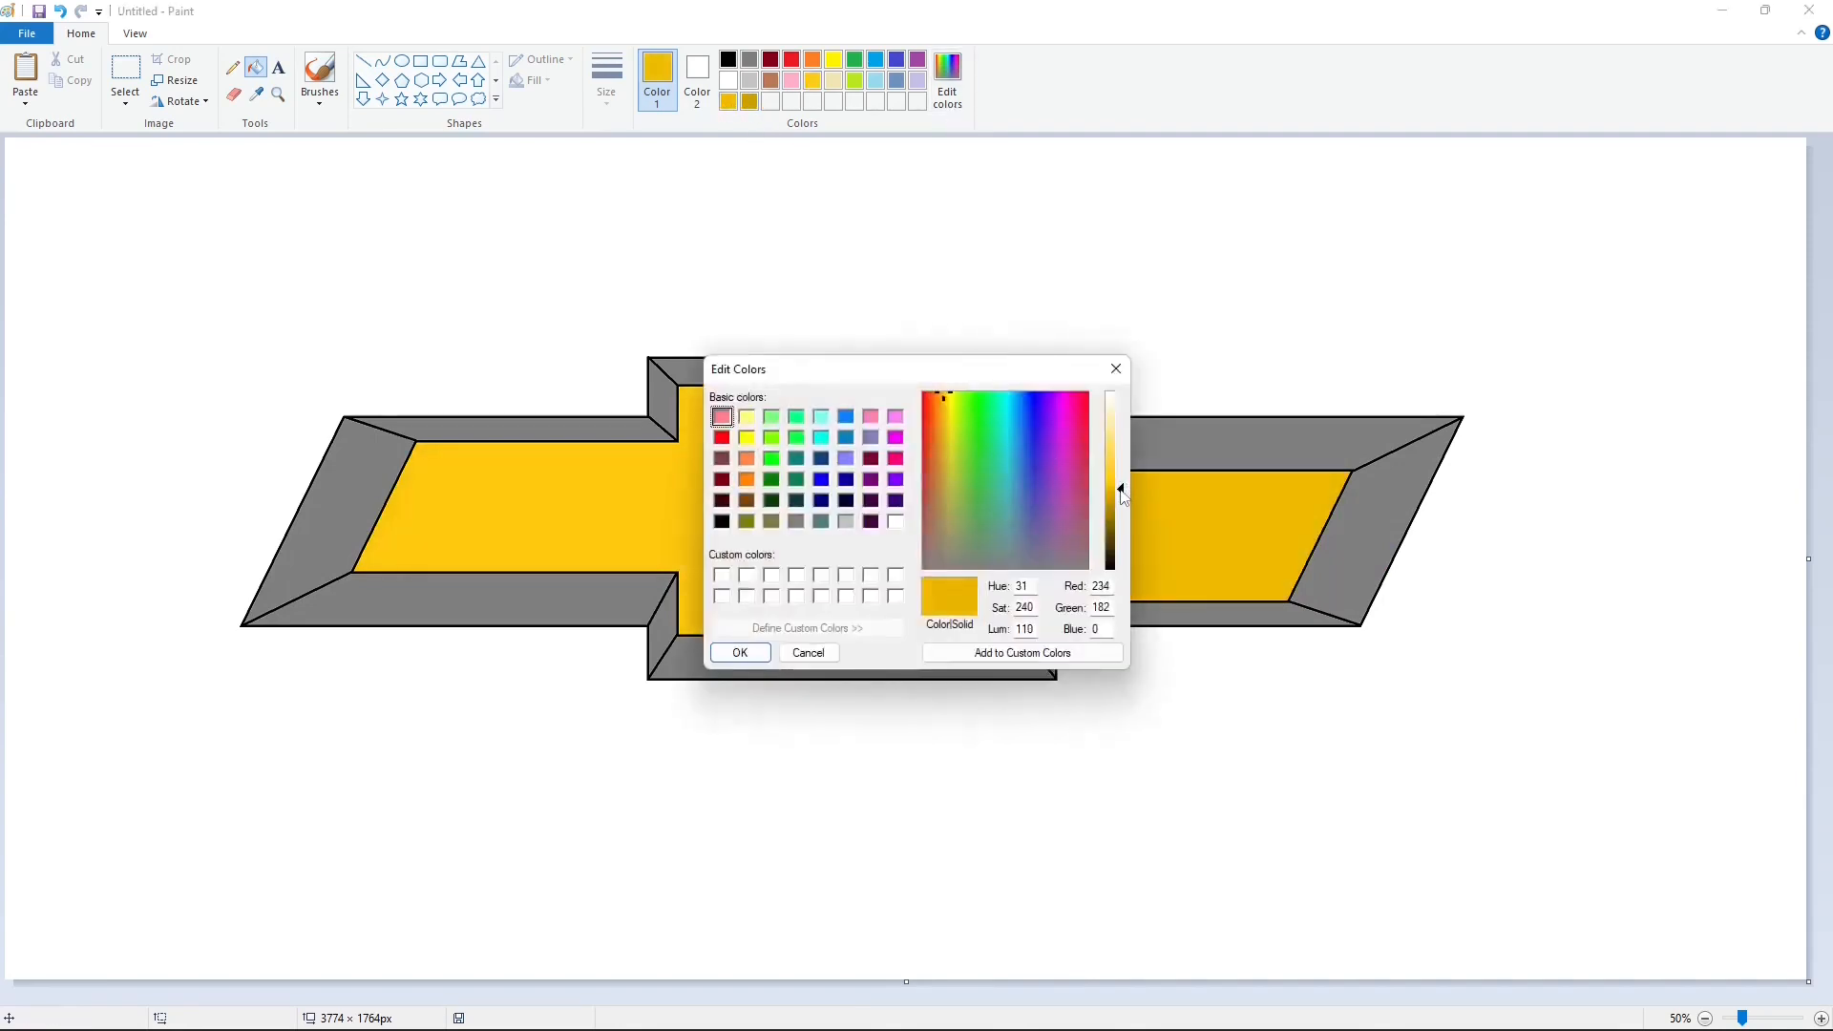
{"action": "left_click", "coordinate": [741, 655]}
Step: Fill the logo's black outlines with white, undoing and redoing the fill to compare both versions
{"action": "left_click", "coordinate": [728, 80]}
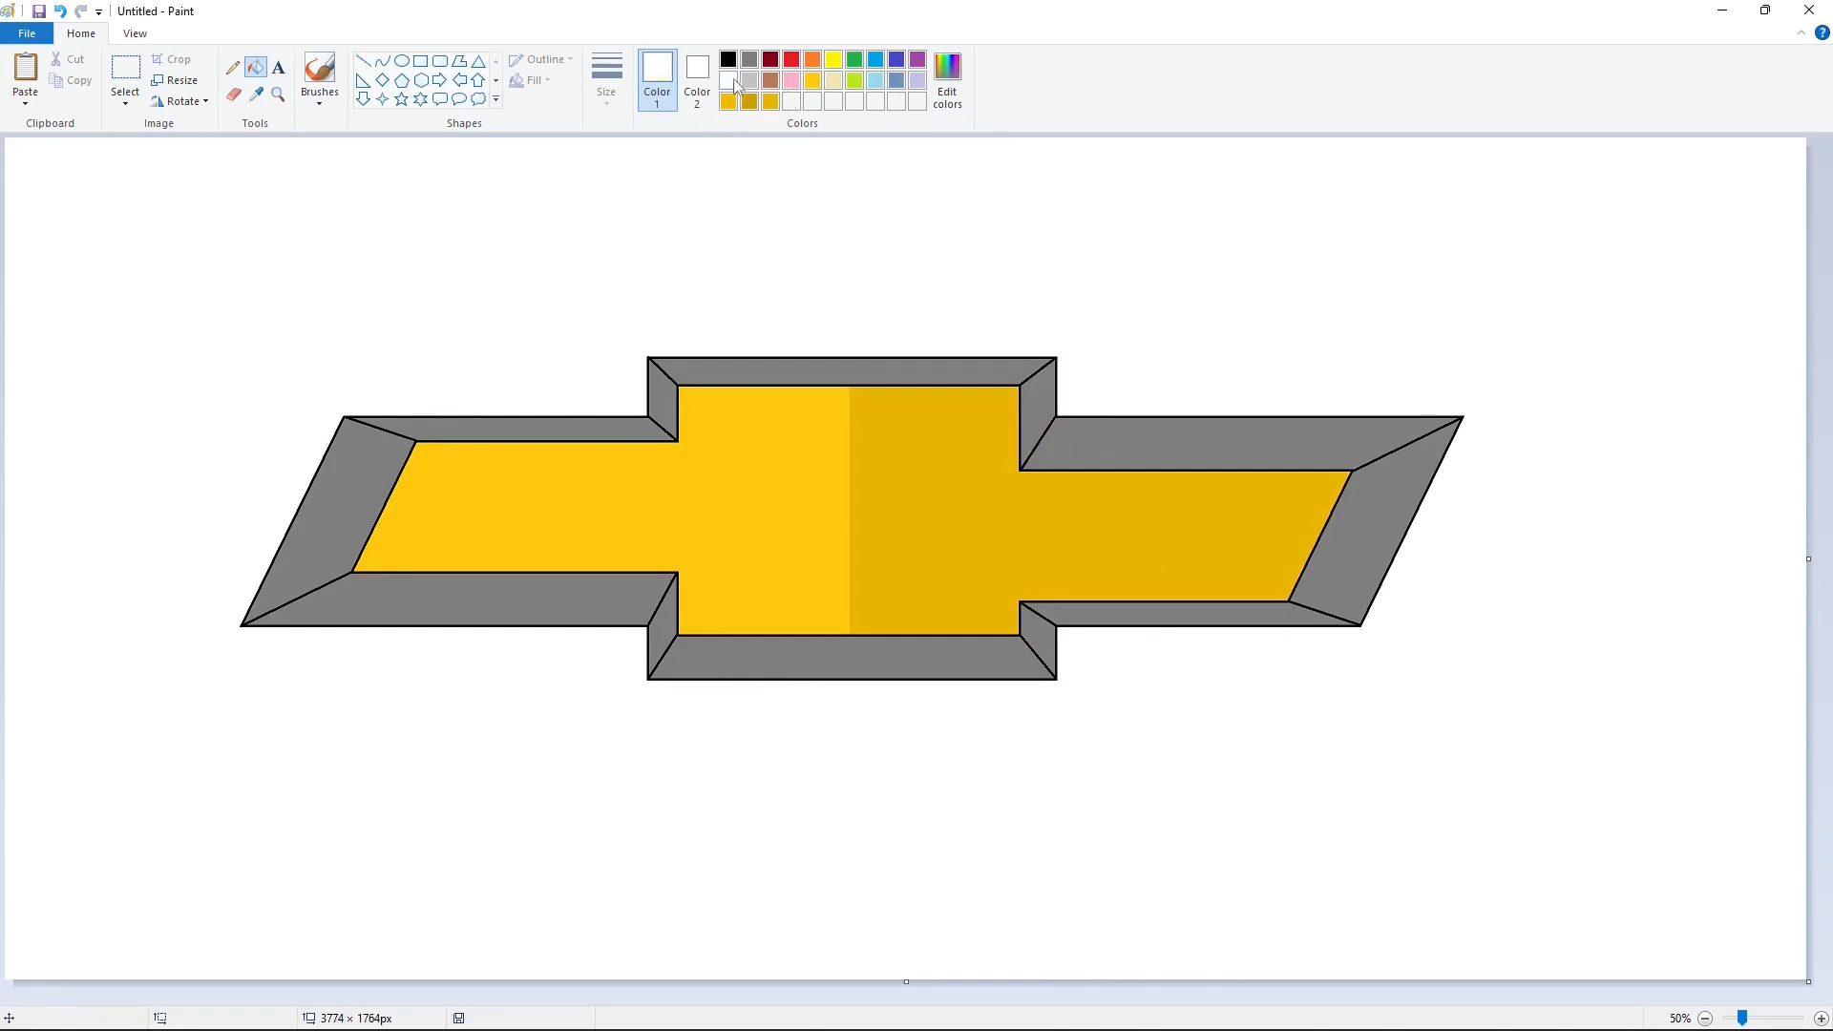
{"action": "left_click", "coordinate": [1030, 445]}
{"action": "key", "text": "ctrl+z"}
{"action": "key", "text": "ctrl+z"}
{"action": "key", "text": "ctrl+y"}
{"action": "key", "text": "ctrl+y"}
{"action": "key", "text": "ctrl+z"}
{"action": "left_click", "coordinate": [1027, 454]}
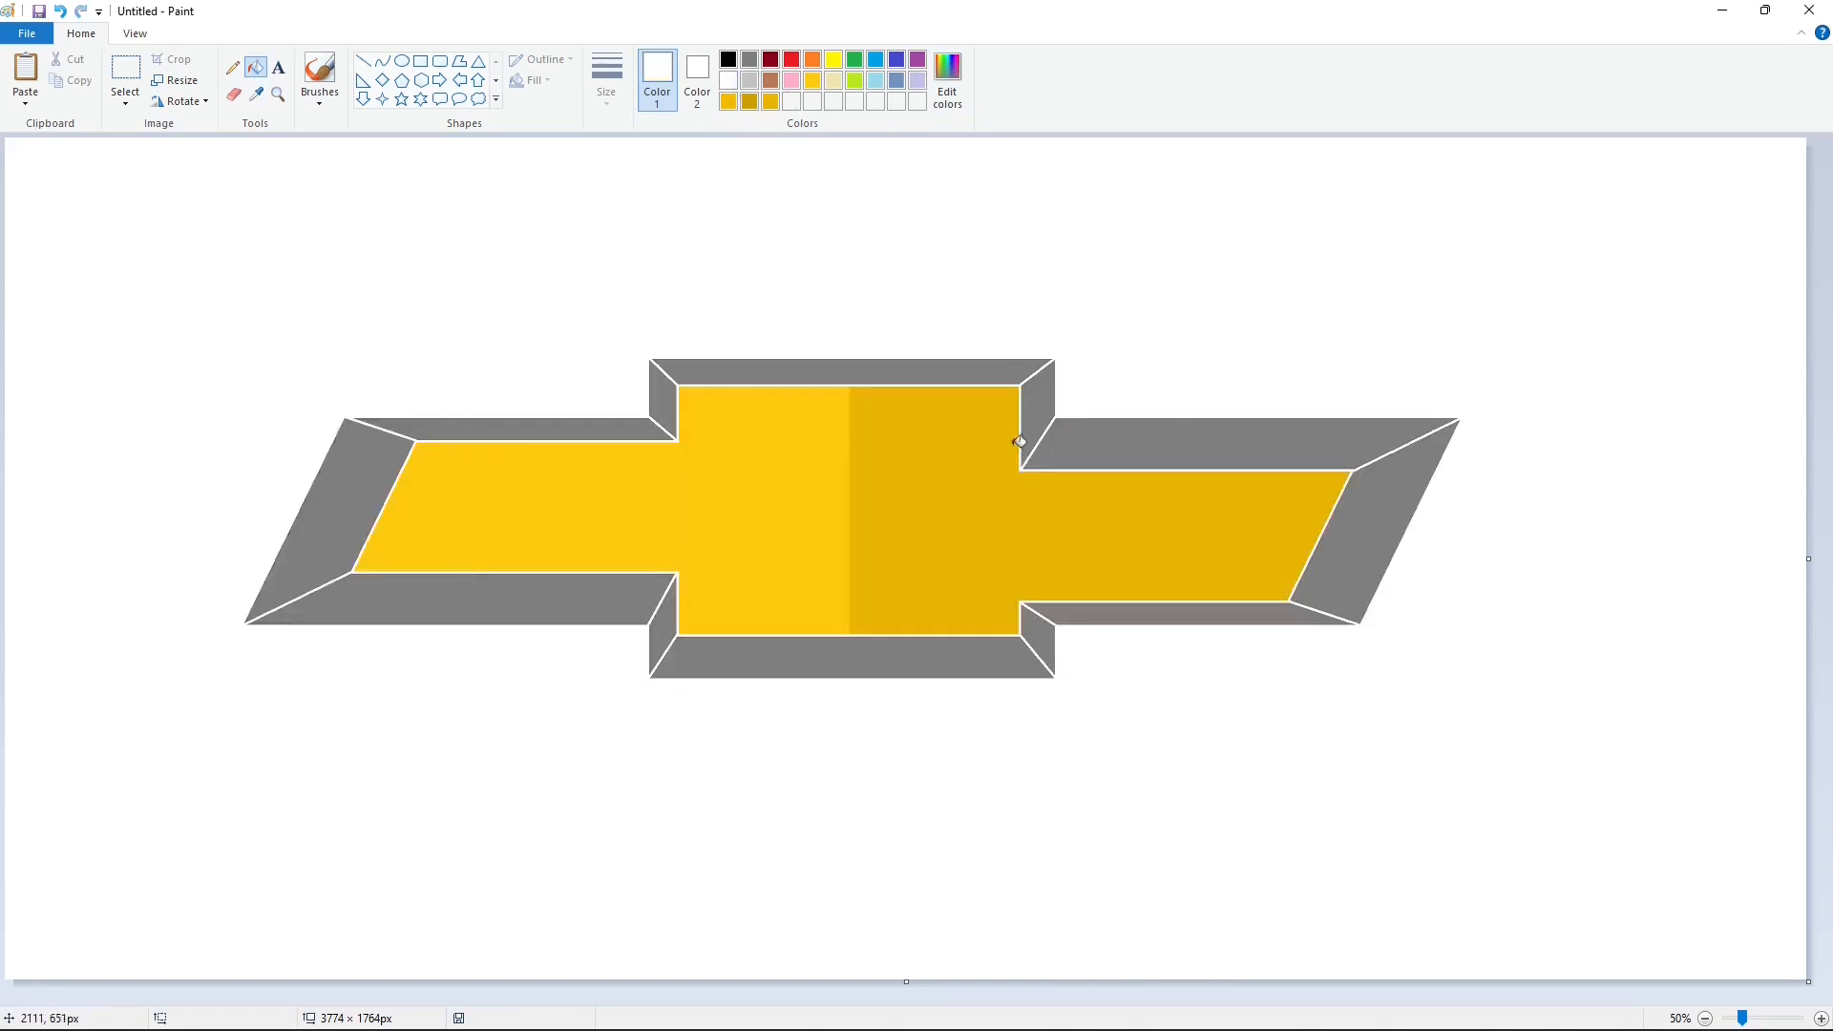